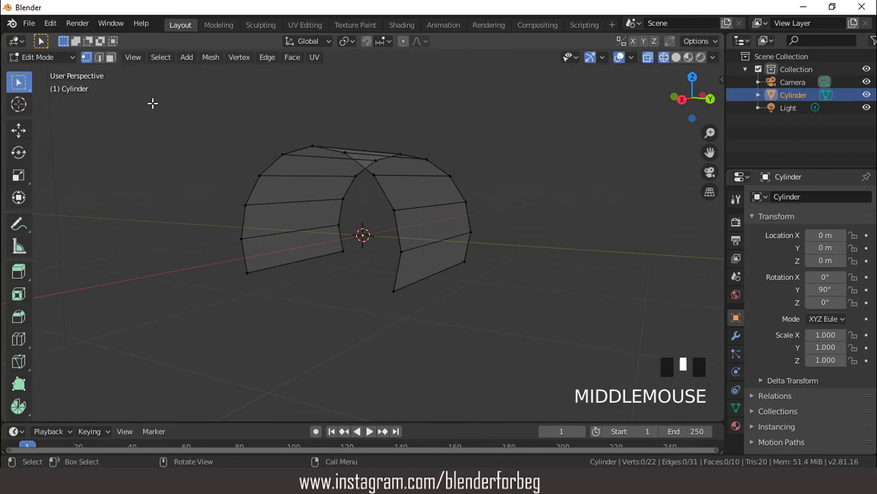
Fill the open underside of the arch with a floor face between its two lower long edges
click(100, 58)
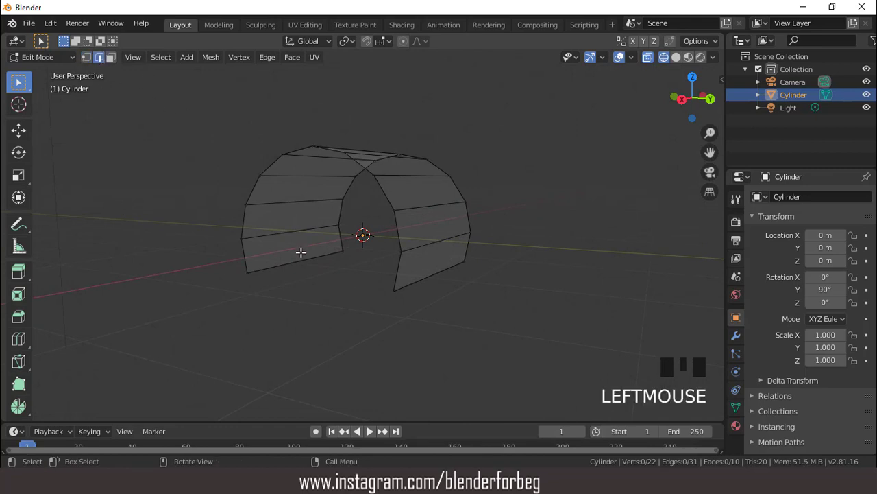
click(429, 281)
shift+click(289, 261)
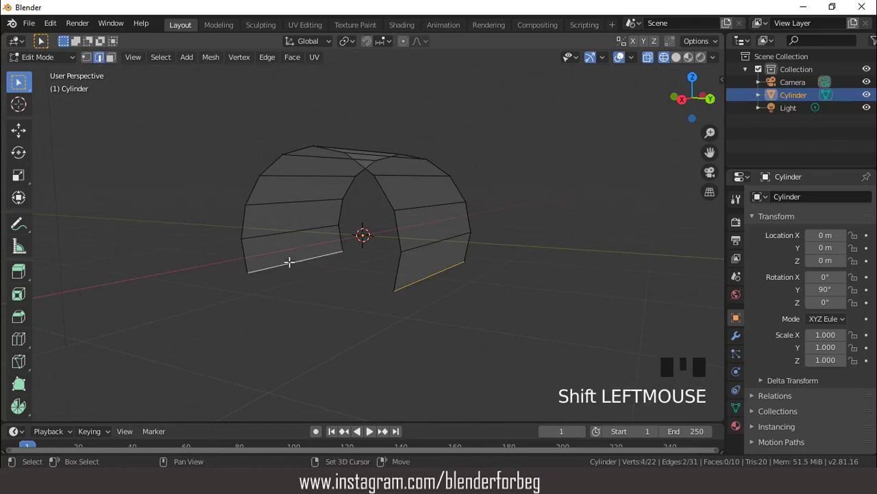
key(f)
scroll(519, 261, up, 2)
scroll(519, 257, down, 2)
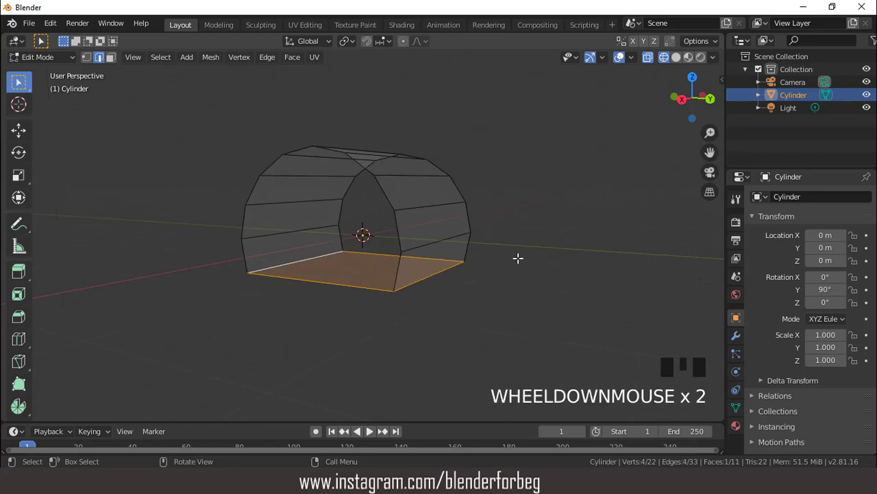
Switch the viewport to solid shading and stretch the whole arch along the global X axis by a factor of about 4.034
middle_drag(519, 258, 468, 255)
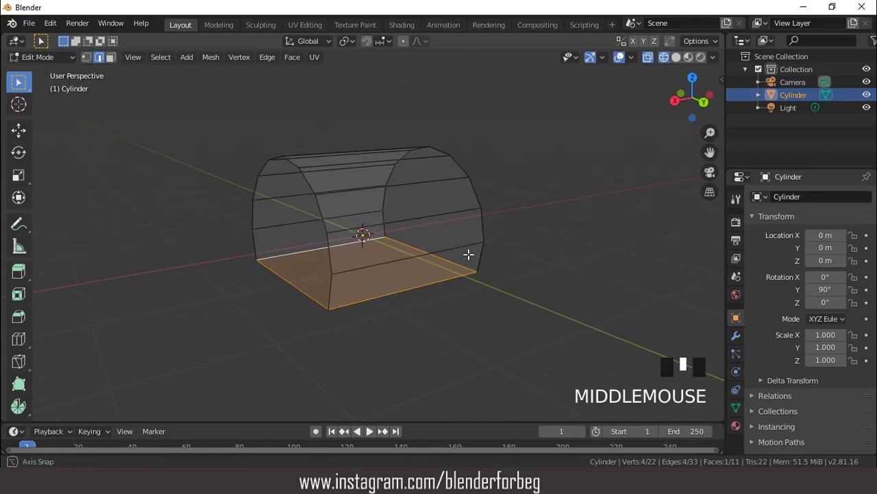
click(676, 58)
key(KP_7)
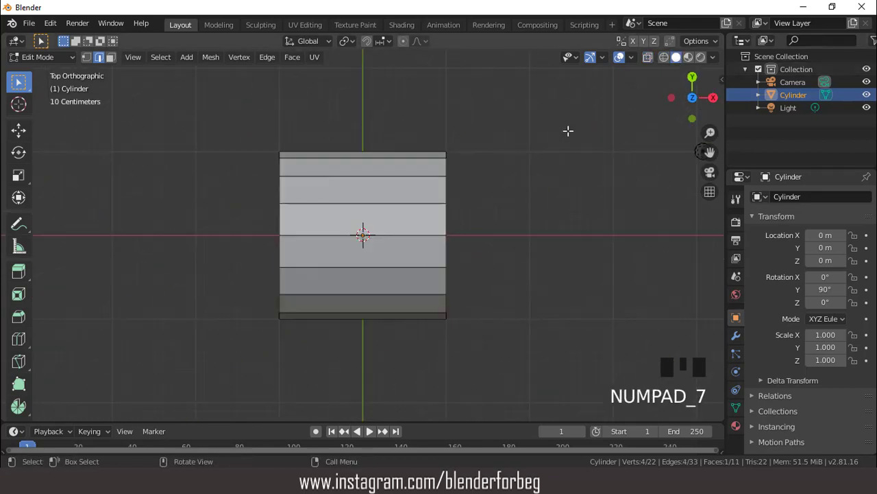
key(Tab)
scroll(511, 227, down, 4)
key(s)
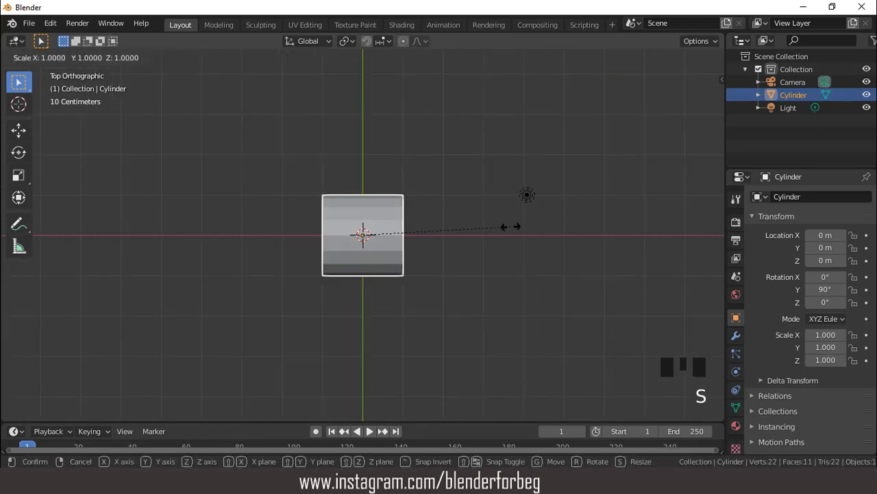
key(x)
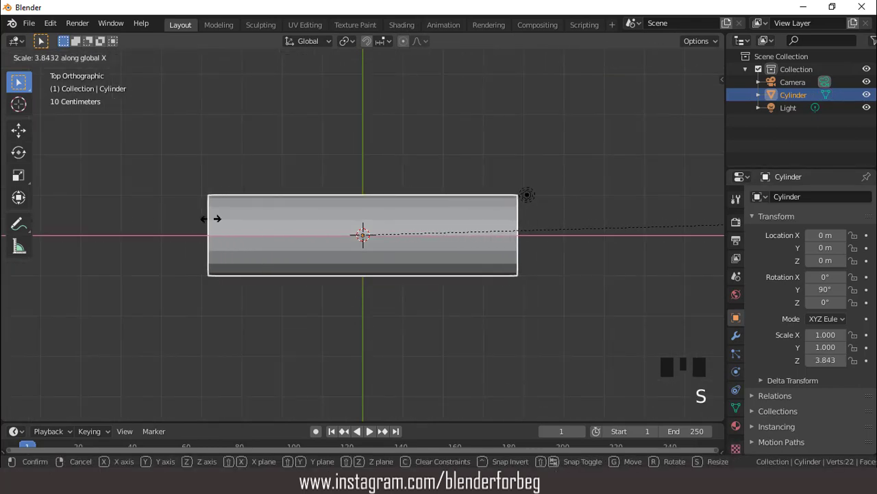
click(236, 219)
scroll(354, 196, up, 2)
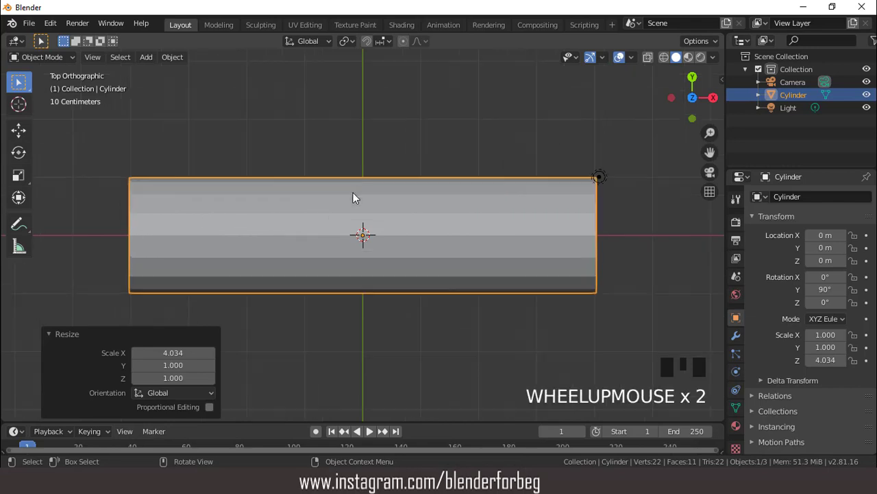
Separate the tunnel's floor face into its own object and return to Object Mode
scroll(359, 194, down, 2)
middle_drag(358, 192, 446, 62)
scroll(443, 197, up, 2)
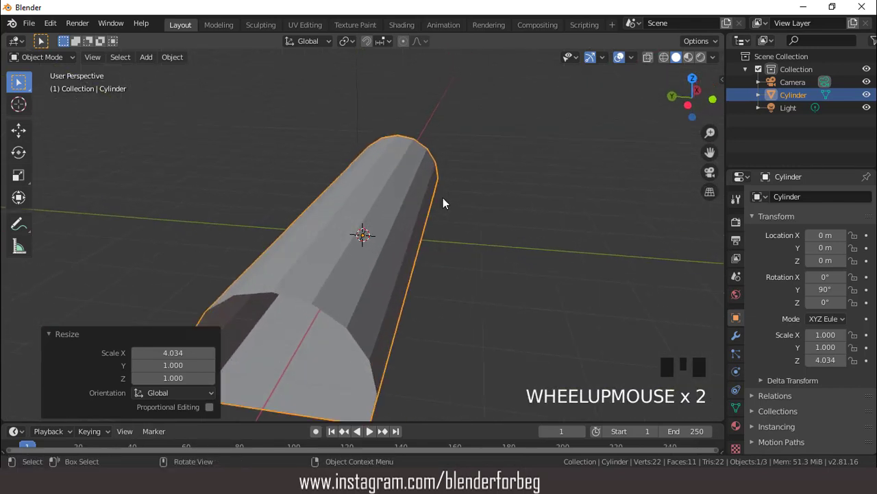
middle_drag(443, 198, 445, 172)
key(Tab)
scroll(448, 203, down, 2)
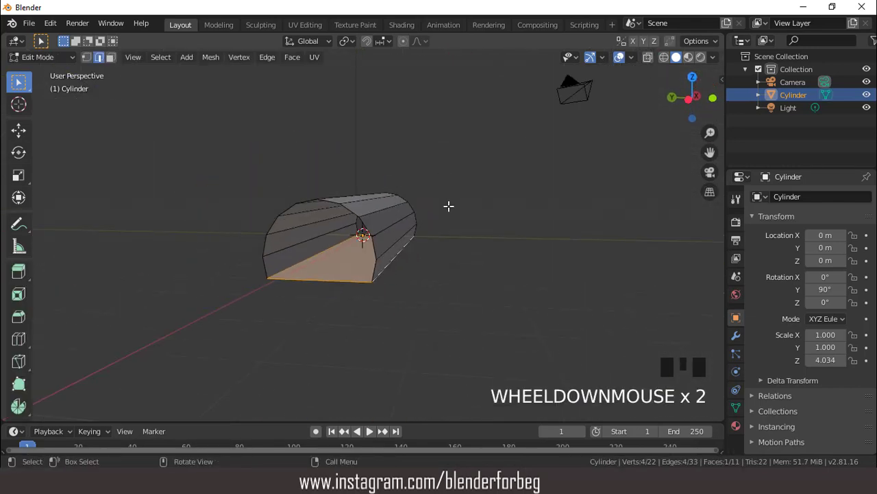
click(109, 57)
click(337, 257)
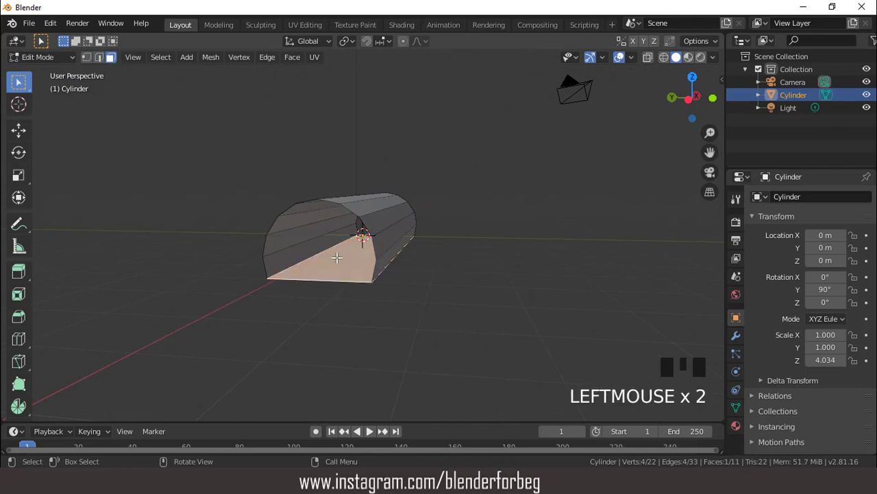
scroll(410, 255, up, 1)
mouse_move(411, 254)
middle_down()
mouse_move(392, 257)
mouse_move(415, 260)
middle_up()
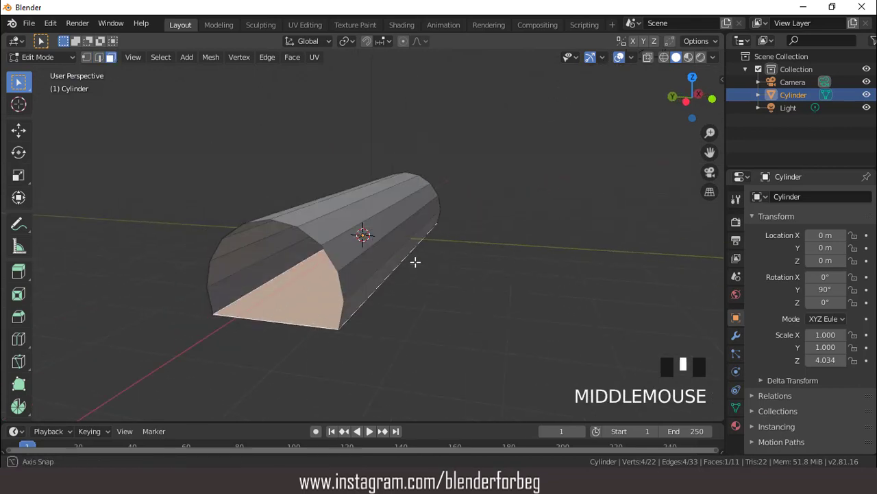
scroll(425, 263, up, 2)
scroll(435, 264, down, 3)
scroll(440, 263, up, 2)
scroll(449, 256, down, 2)
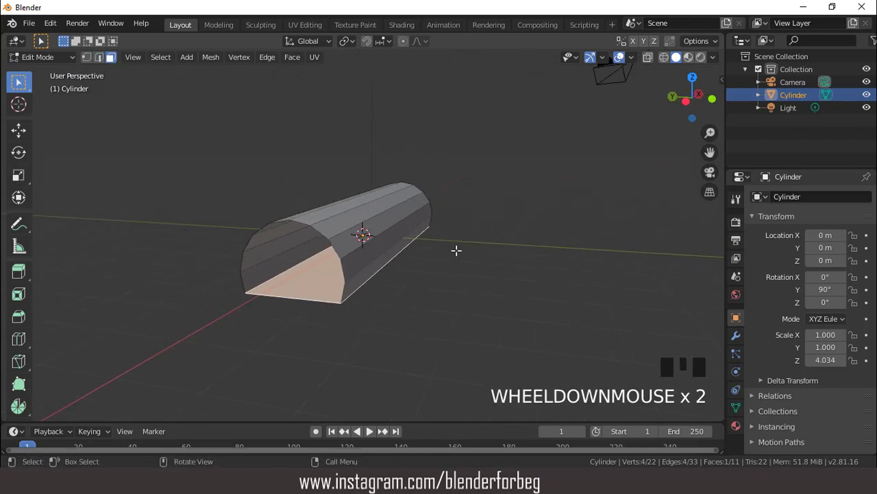
key(p)
click(465, 247)
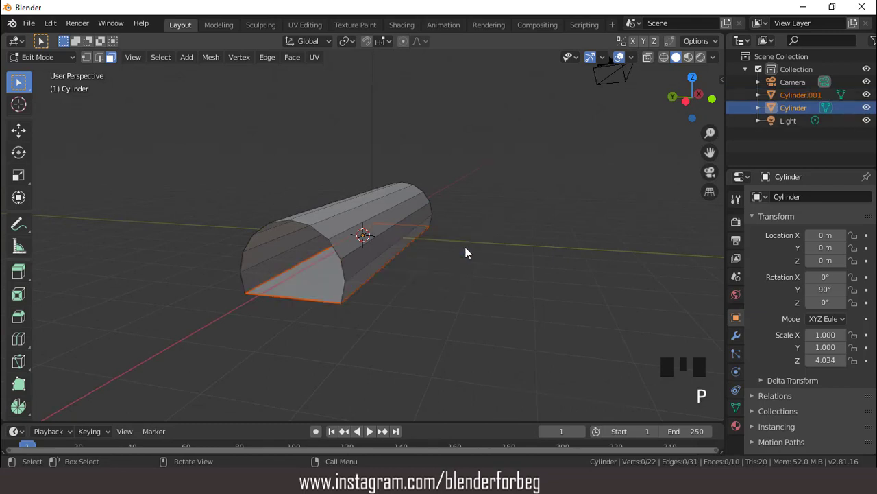
key(Tab)
Hide the separated floor object and select the arched tunnel shell
scroll(403, 260, up, 2)
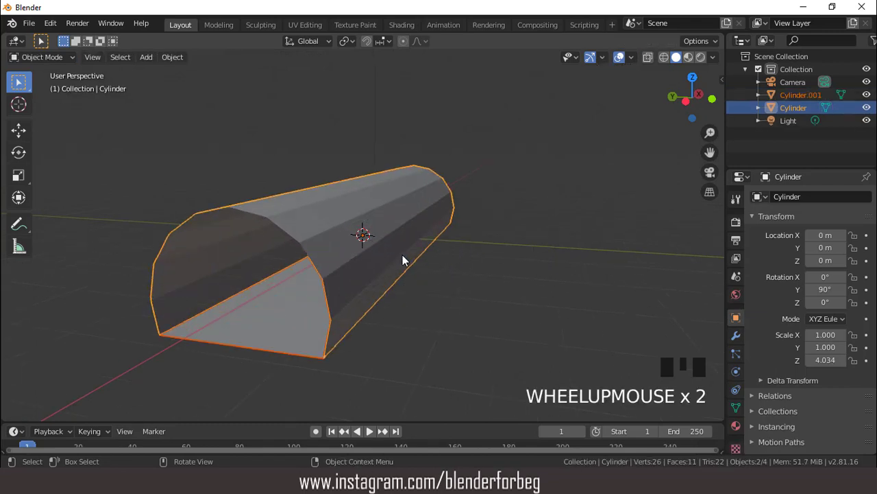
click(290, 296)
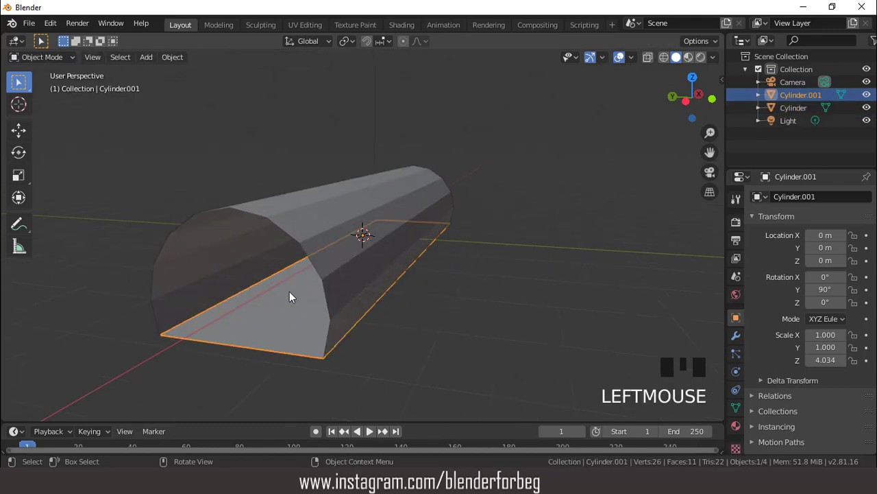
click(866, 95)
click(382, 203)
Create two new materials in separate slots on the arched tunnel shell
middle_drag(411, 212, 353, 231)
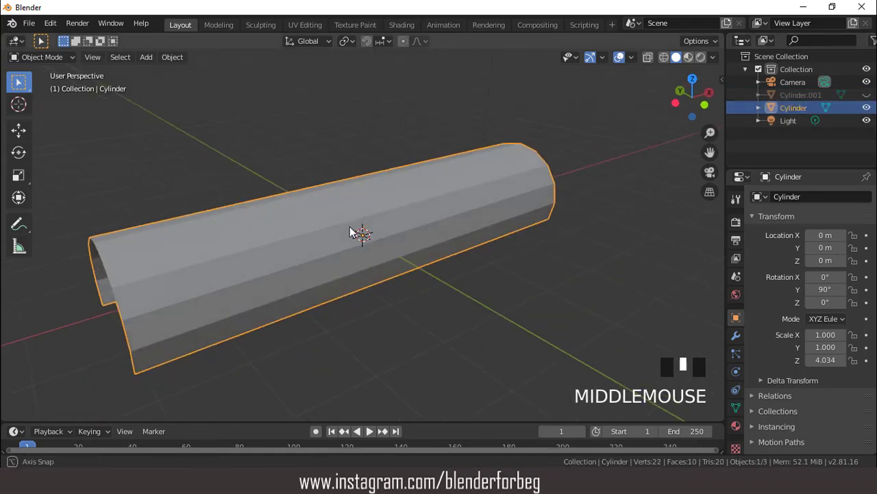
key(KP_7)
scroll(375, 210, down, 2)
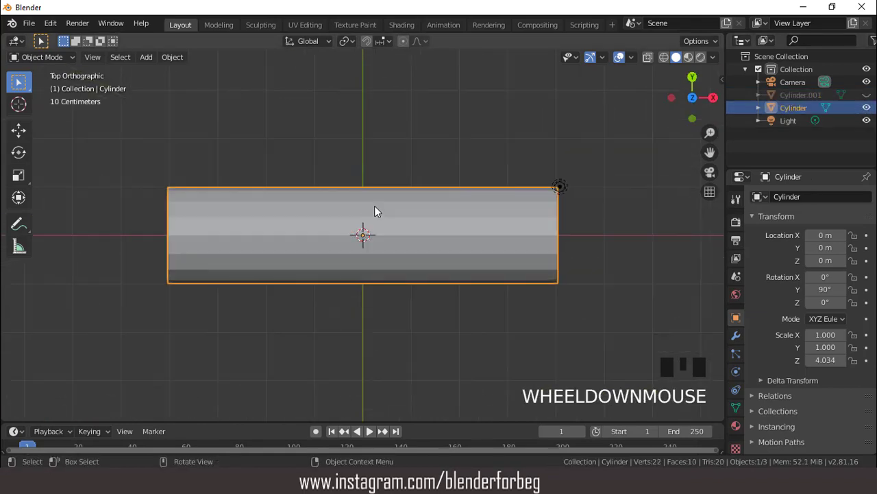
click(736, 426)
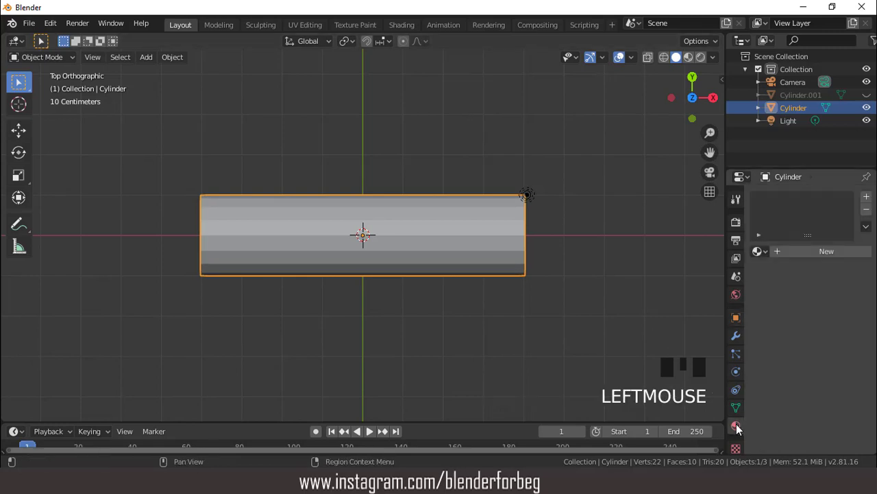
click(815, 251)
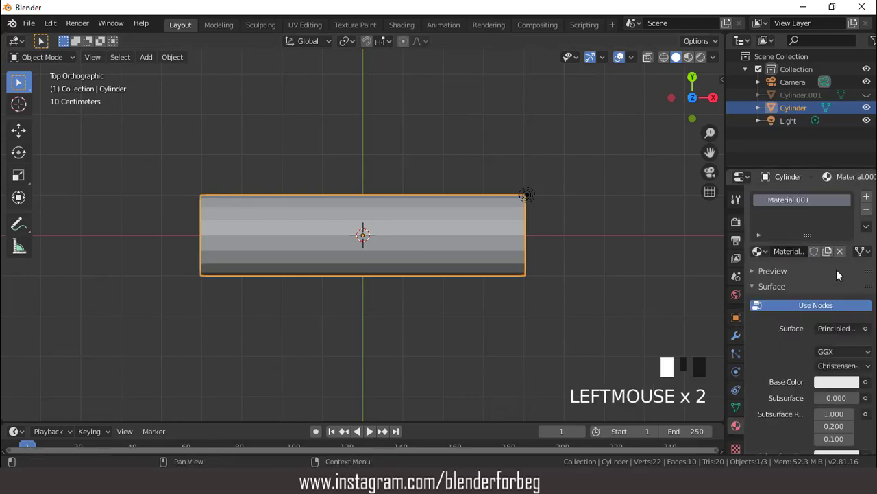
click(866, 197)
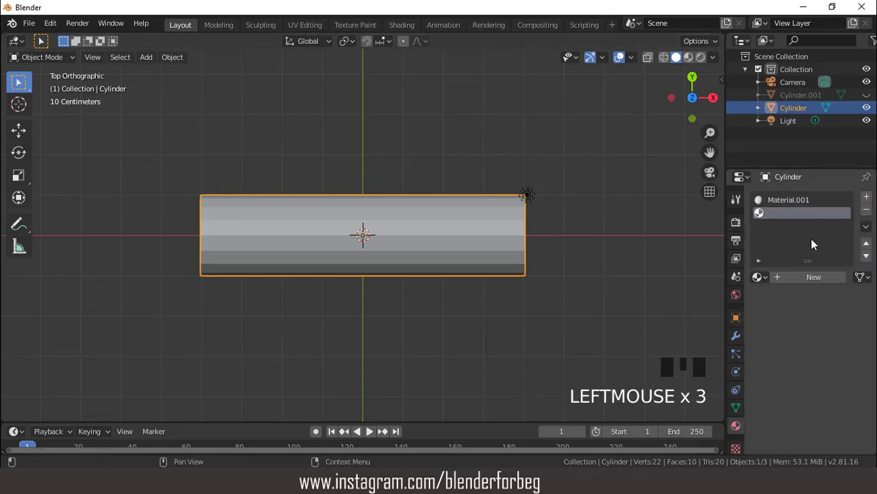
click(812, 276)
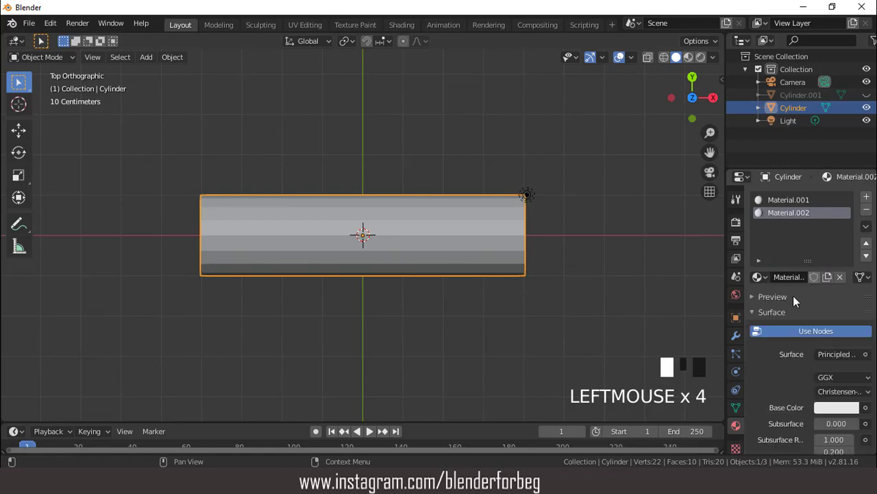
Give the second material an Emission surface with a pale blue colour and a strength of 10
click(829, 354)
click(707, 98)
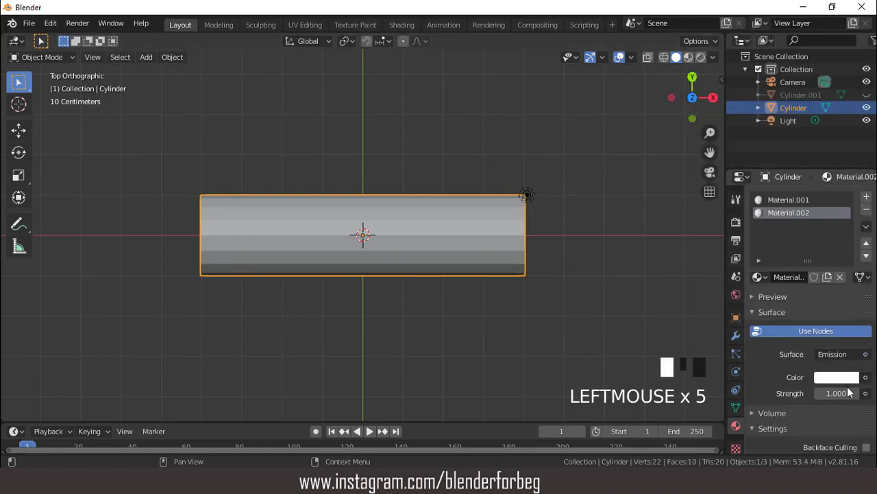
click(829, 377)
drag(793, 241, 794, 236)
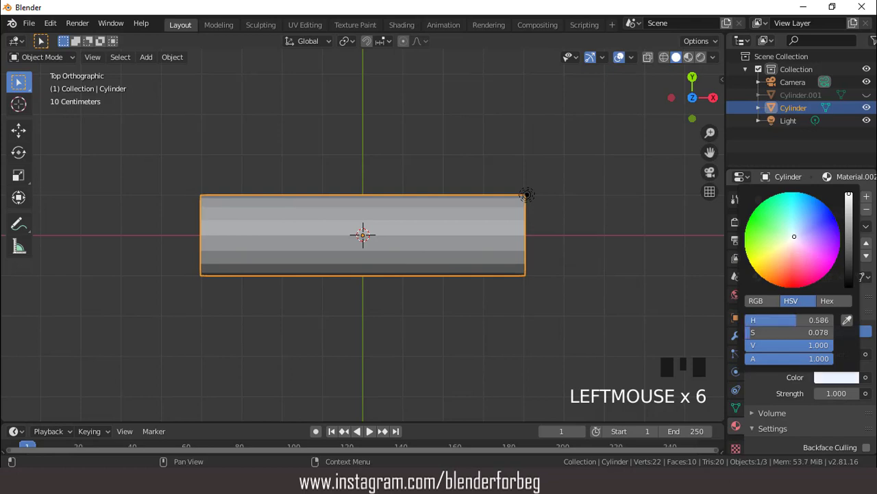
click(833, 393)
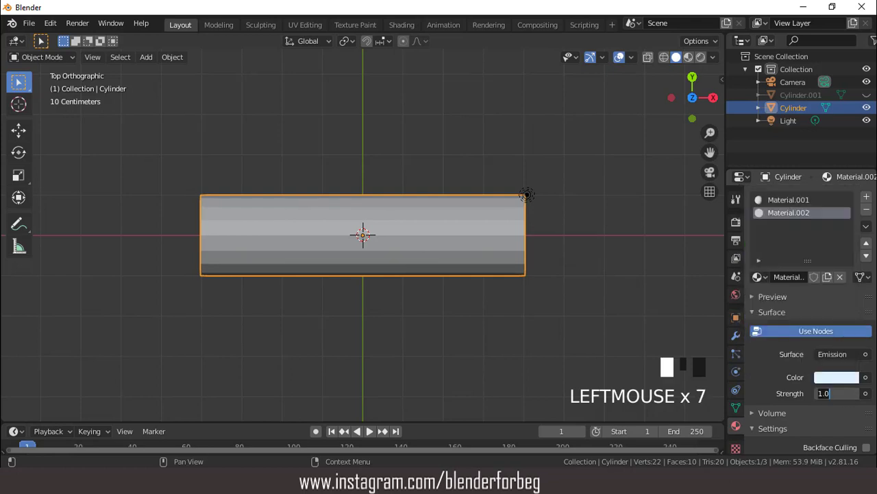
text(10)
key(Return)
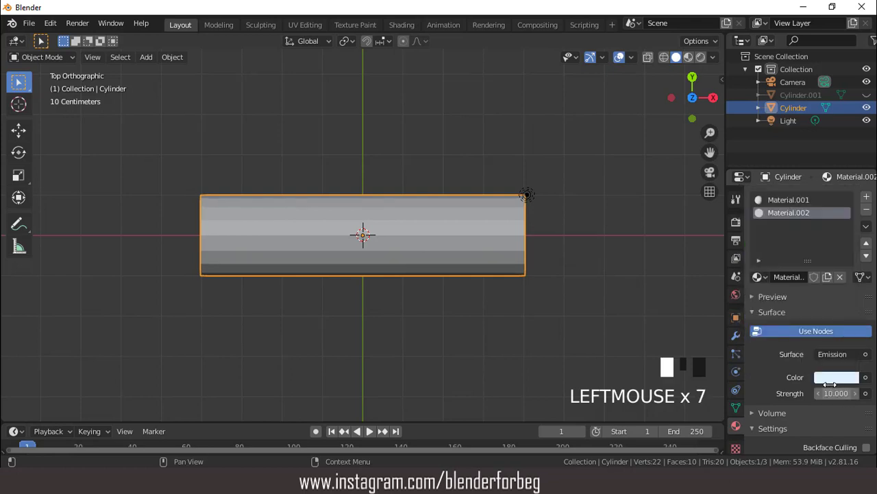
Add a third material with an Emission surface, strength 10 and a red colour of about hue 0.012 and saturation 0.869
click(866, 197)
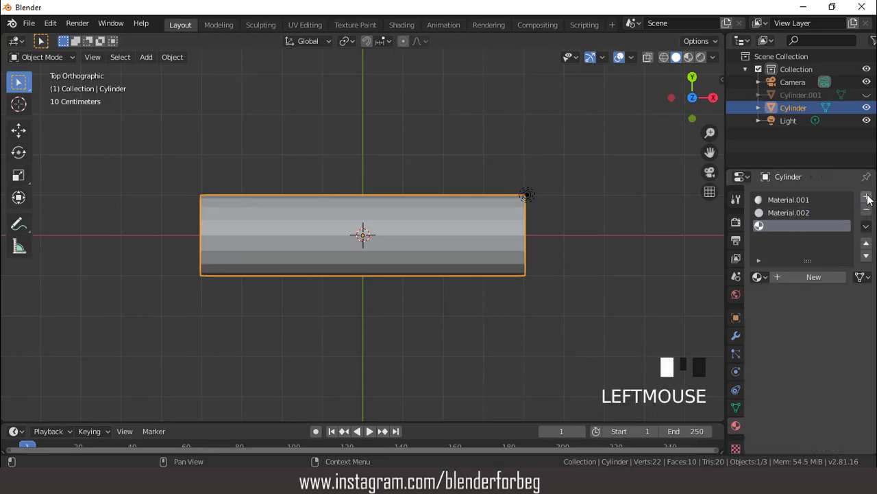
click(815, 276)
click(829, 351)
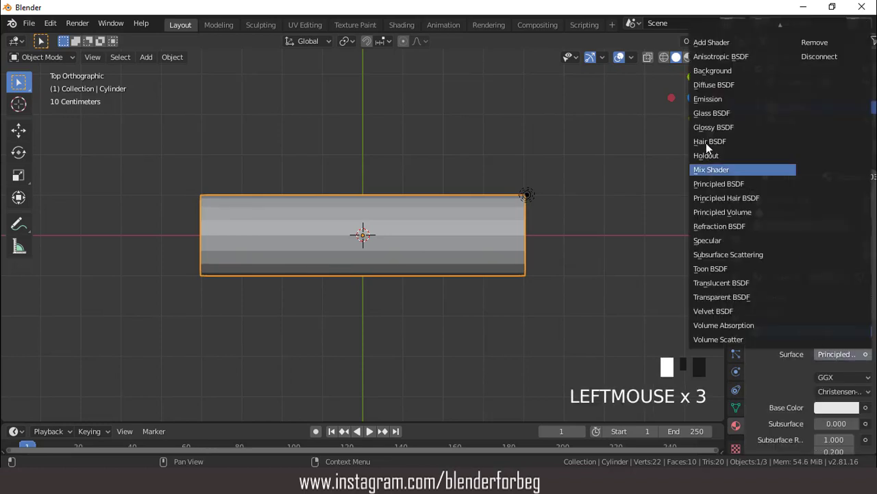
click(709, 98)
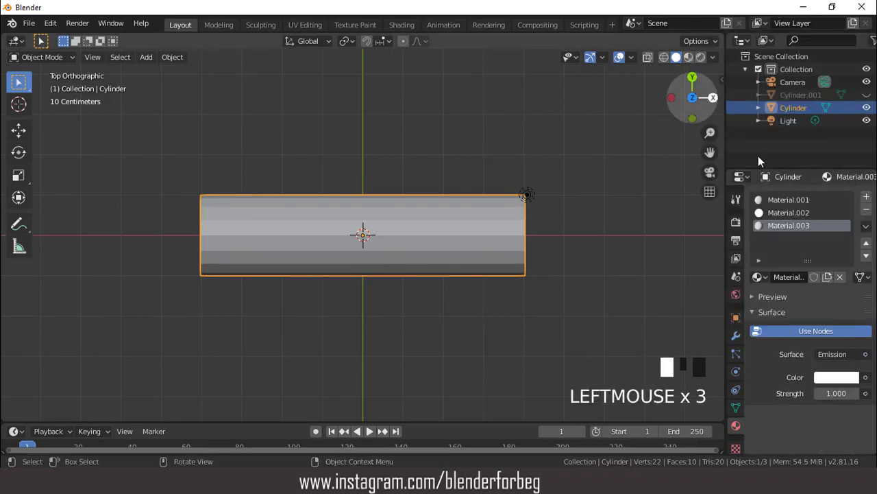
click(835, 393)
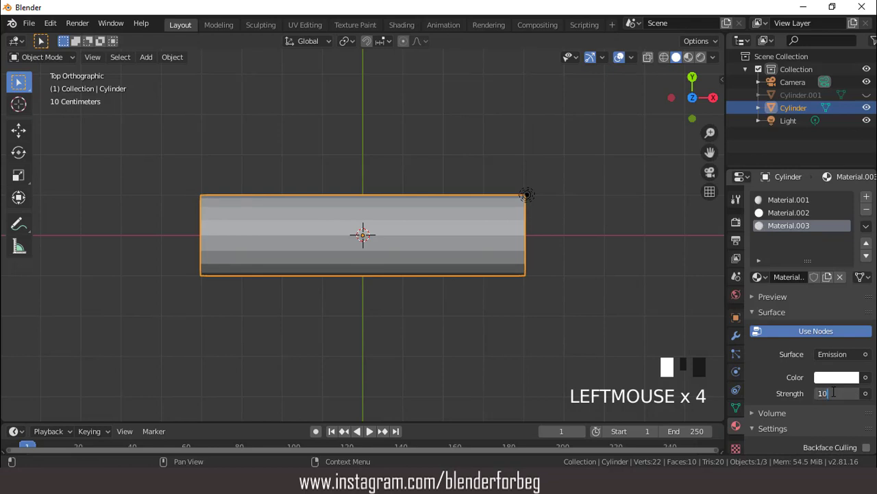
text(10)
key(Return)
click(832, 378)
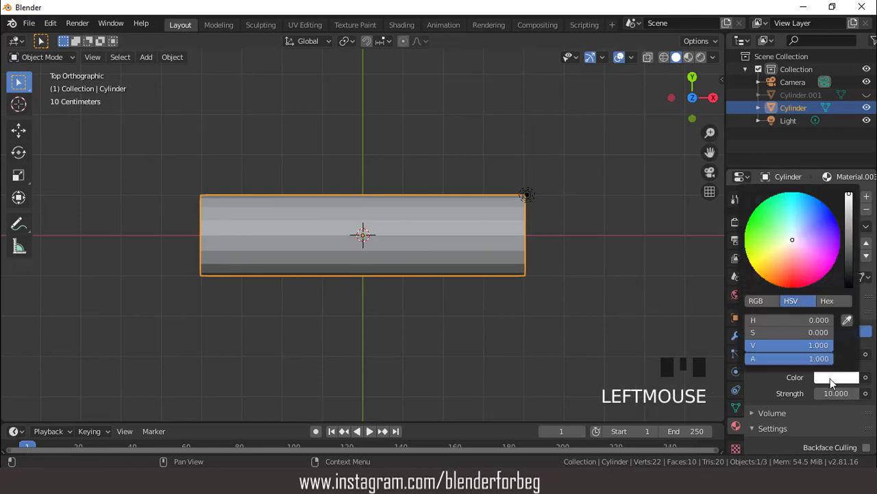
click(788, 276)
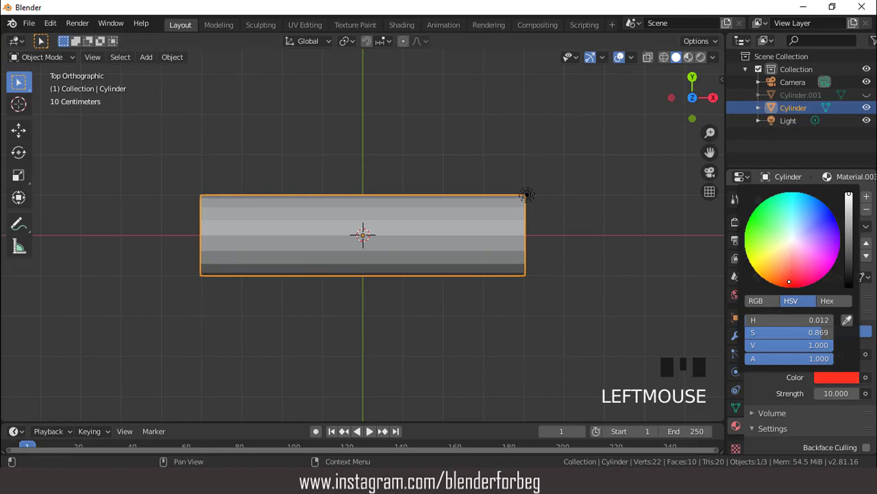
Enable Ambient Occlusion, Bloom and Screen Space Reflections with Refraction in the Eevee render settings
click(736, 221)
click(764, 281)
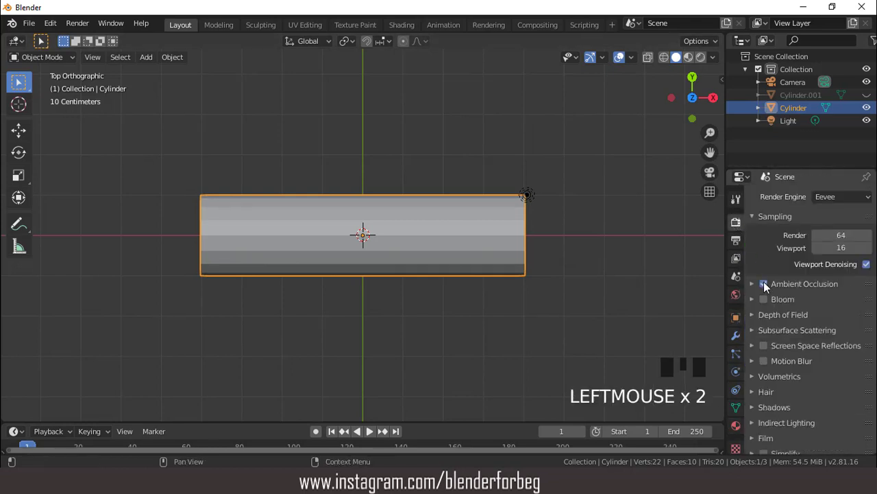
click(765, 300)
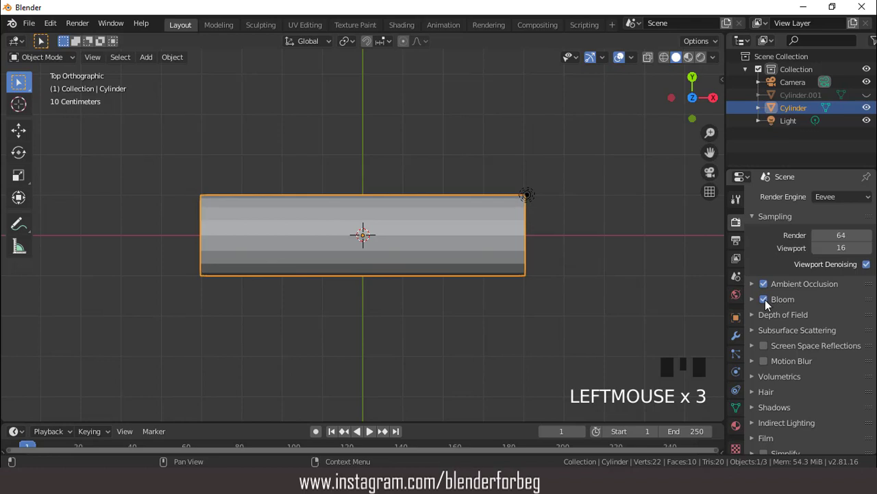
click(764, 345)
click(753, 346)
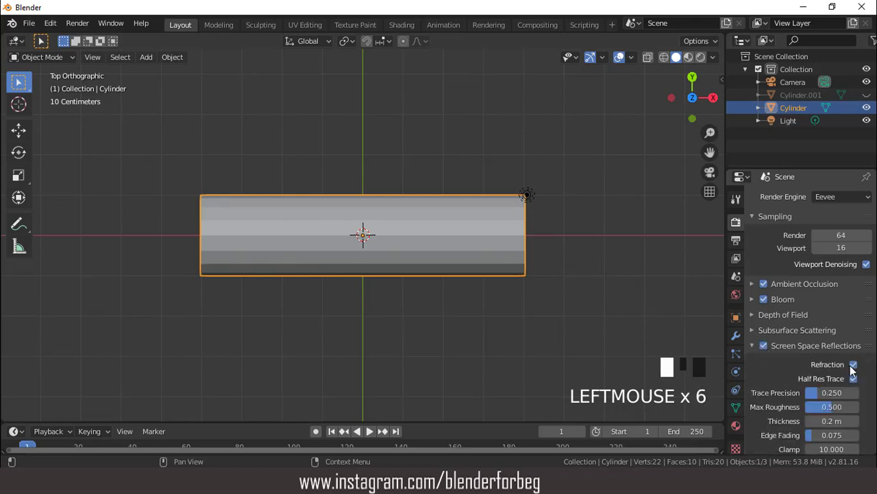
Enable Motion Blur in the Eevee render settings and set its shutter to 0.12
click(752, 345)
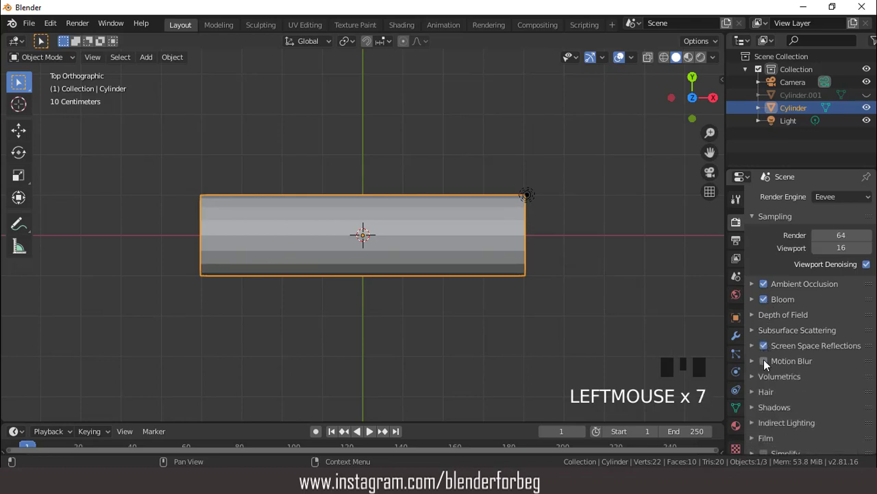
click(763, 361)
click(753, 361)
drag(811, 393, 797, 392)
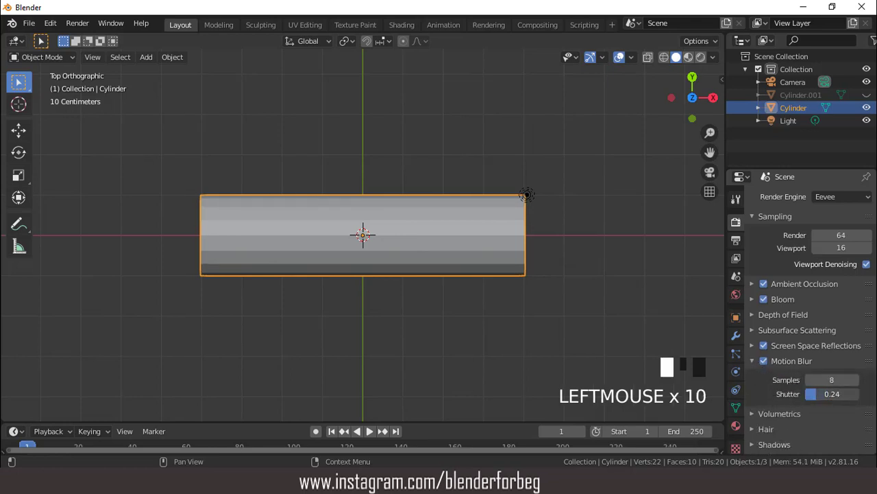
drag(798, 392, 792, 392)
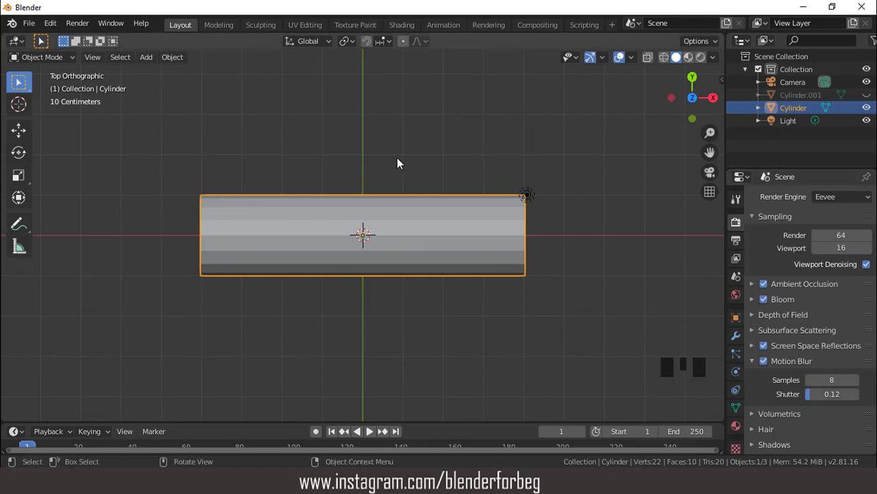
Bevel the lengthwise edge along the crown of the tunnel shell by about 0.054 m with one segment
scroll(405, 192, down, 2)
scroll(405, 195, up, 3)
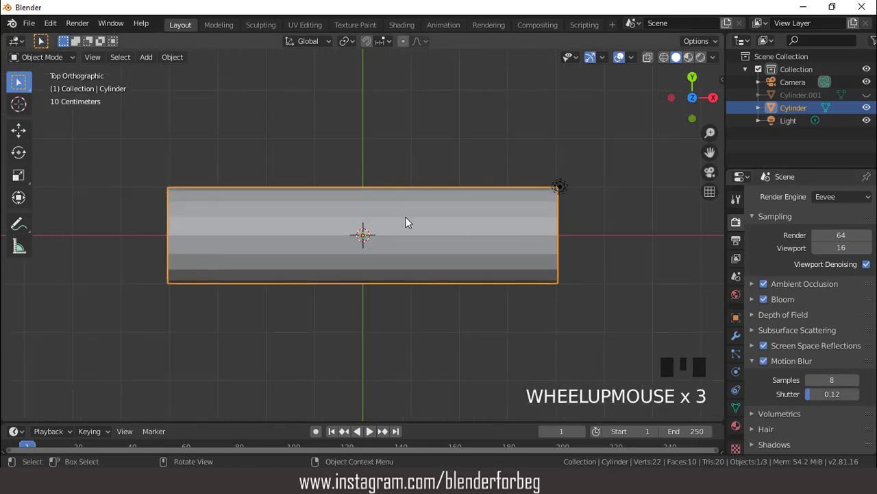
key(Tab)
click(419, 180)
key(KP_3)
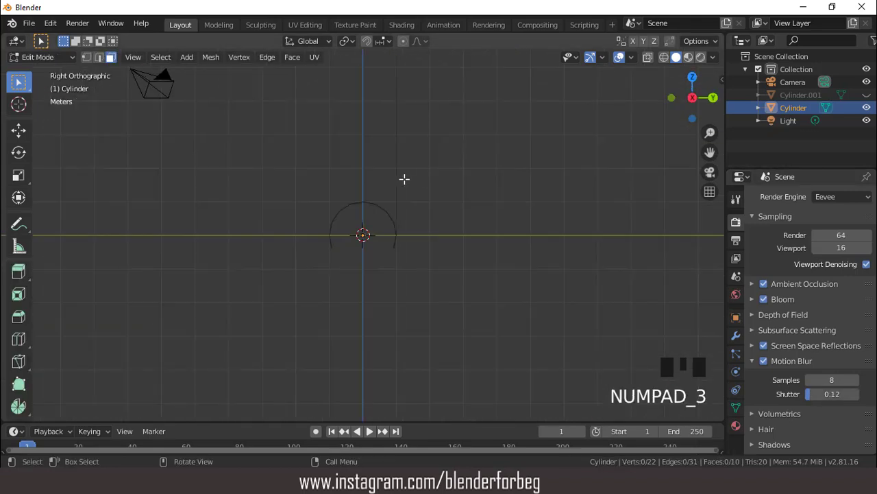
scroll(405, 179, up, 5)
middle_drag(394, 134, 387, 171)
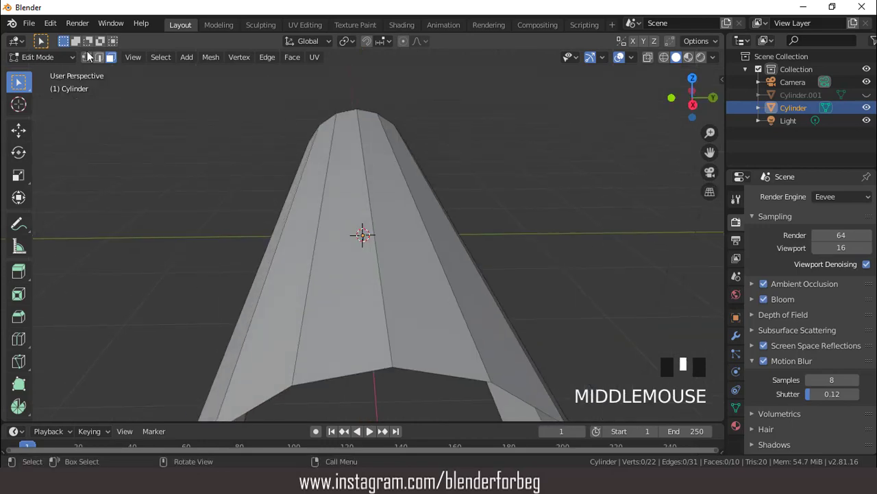
click(99, 57)
click(368, 176)
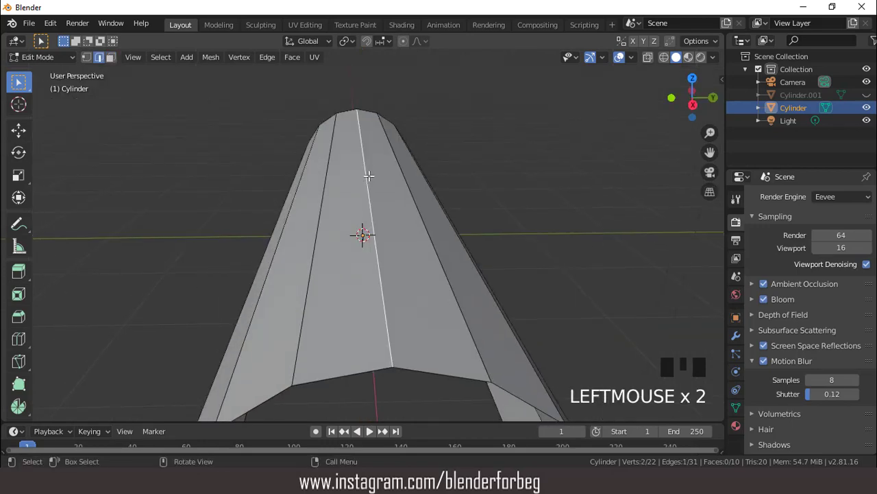
key(KP_7)
scroll(412, 189, down, 3)
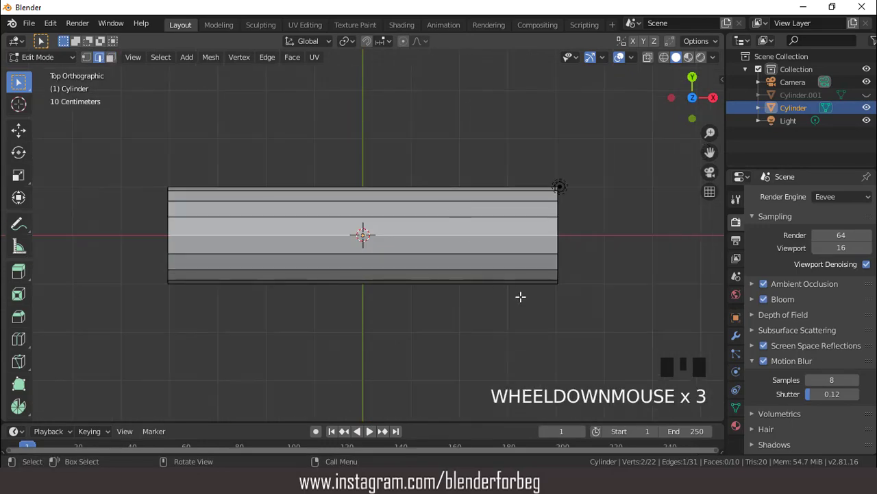
key(ctrl+b)
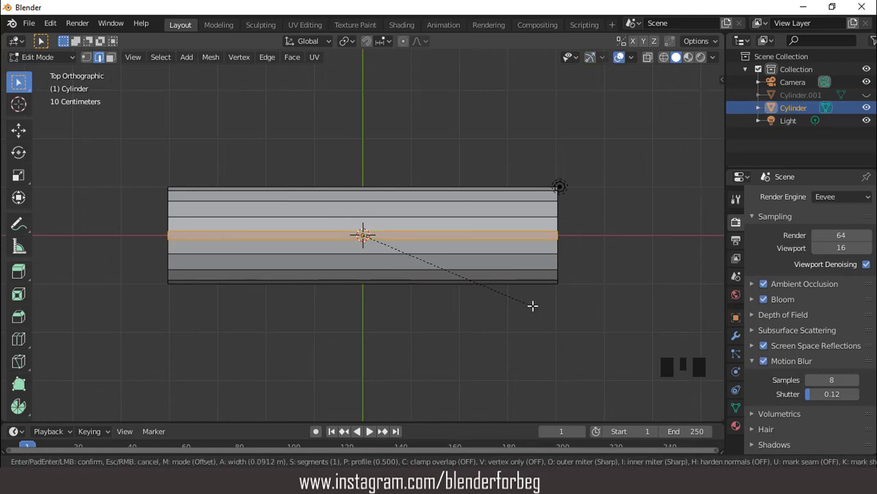
click(529, 301)
scroll(482, 209, down, 3)
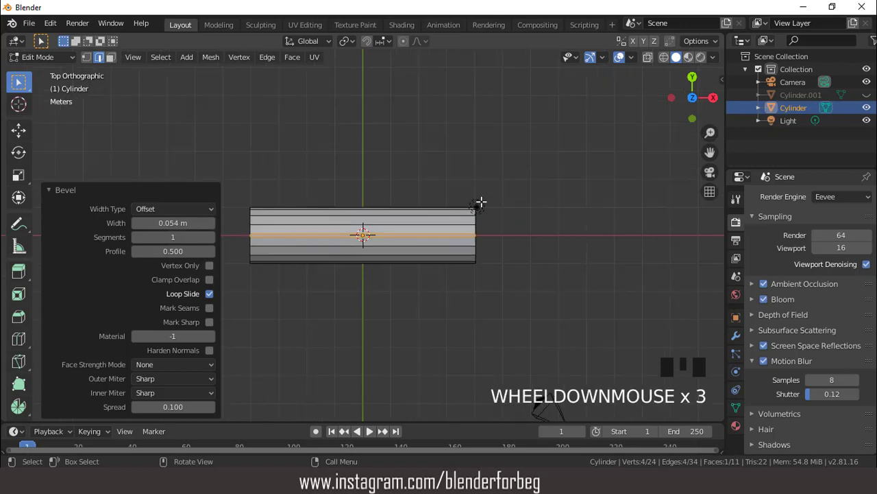
Add nine evenly spaced loop cuts across the length of the tunnel shell without sliding them
scroll(450, 200, up, 2)
click(428, 150)
scroll(435, 153, up, 2)
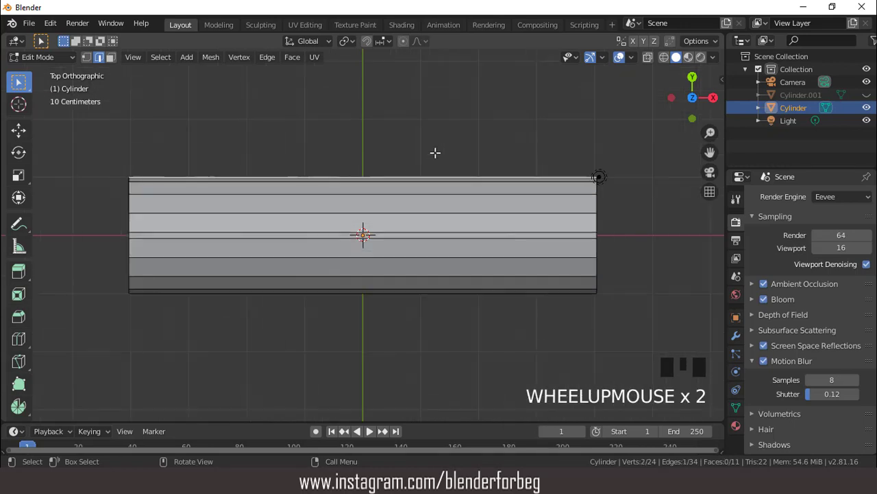
key(ctrl+r)
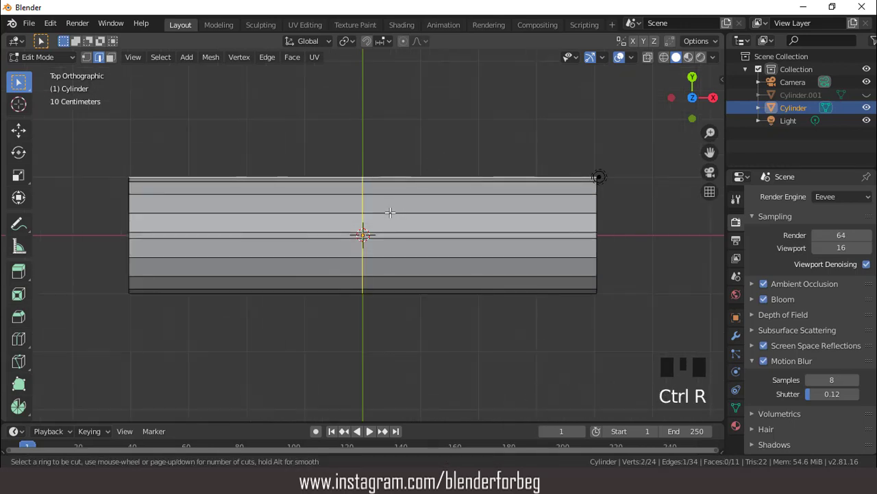
scroll(390, 213, up, 8)
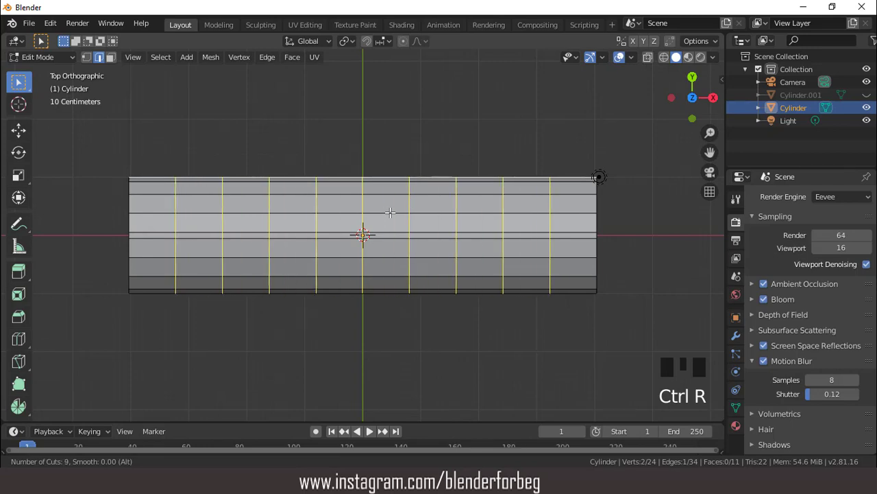
click(390, 212)
right_click(390, 213)
scroll(410, 231, up, 2)
scroll(410, 232, down, 2)
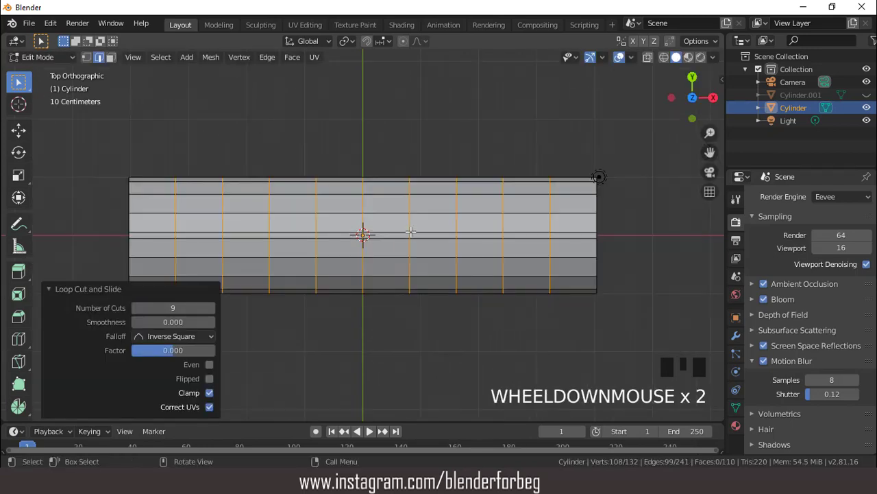
Bevel the middle cross loop of the tunnel into a band, using a width of about 0.043 m
click(99, 61)
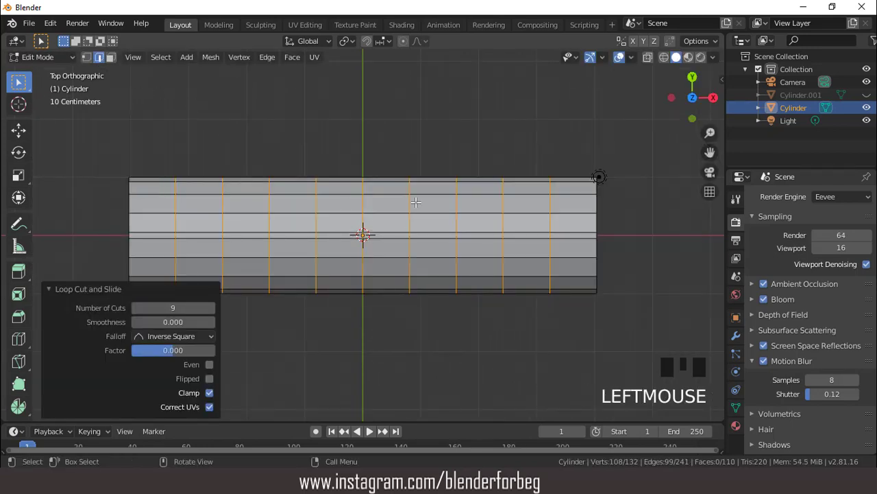
scroll(371, 204, up, 1)
triple_click(362, 199)
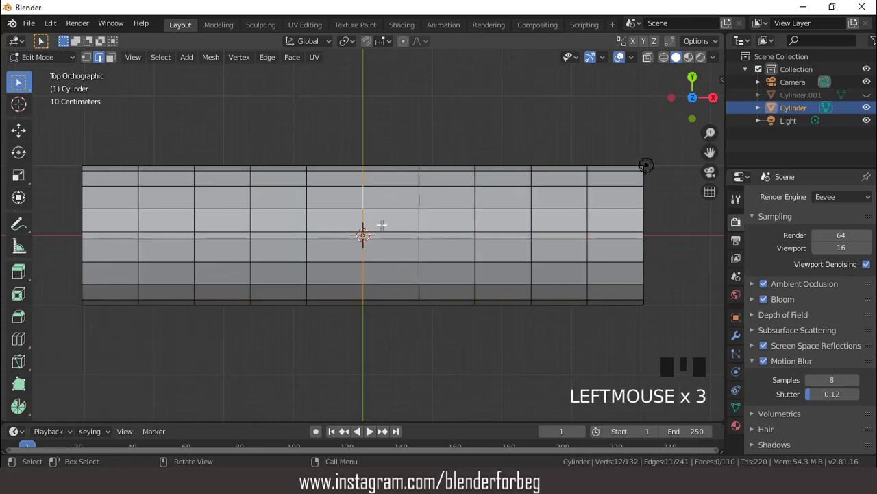
scroll(381, 225, up, 2)
key(ctrl+b)
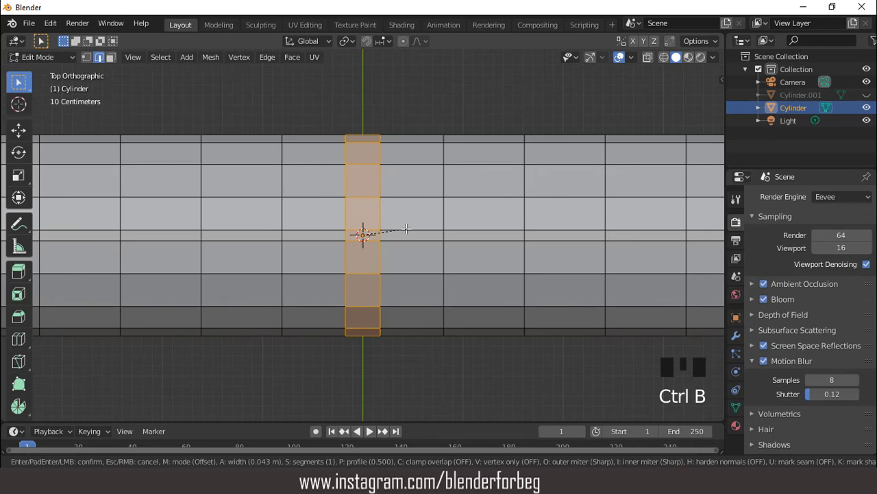
click(407, 228)
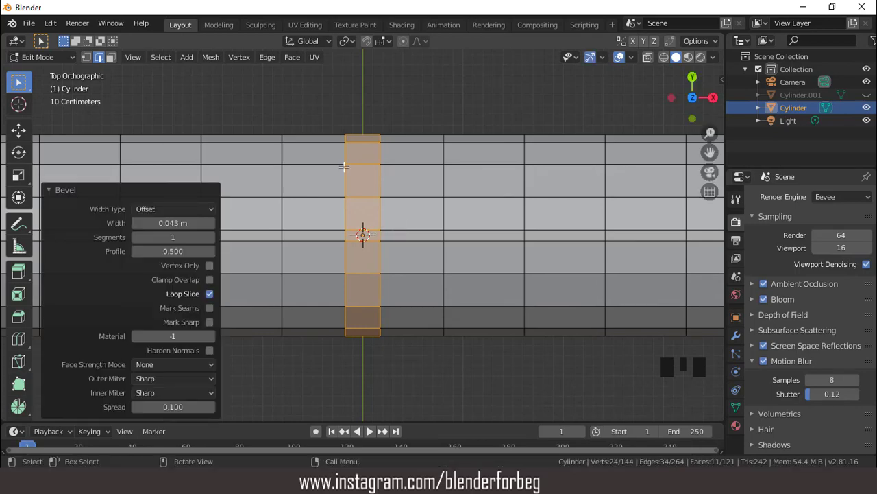
Bevel the short edges crossing the middle band by about 0.0495 m, leaving out the two edges of the narrow crown strip
click(98, 59)
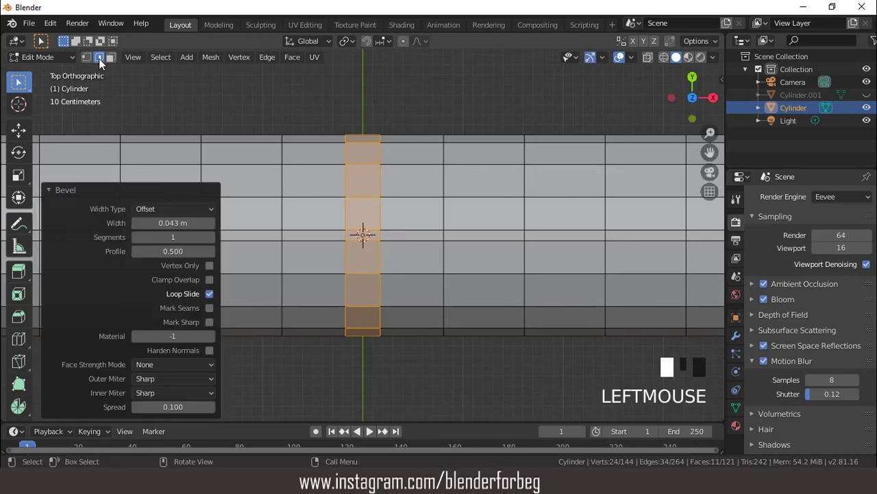
click(237, 118)
middle_drag(454, 242, 456, 138)
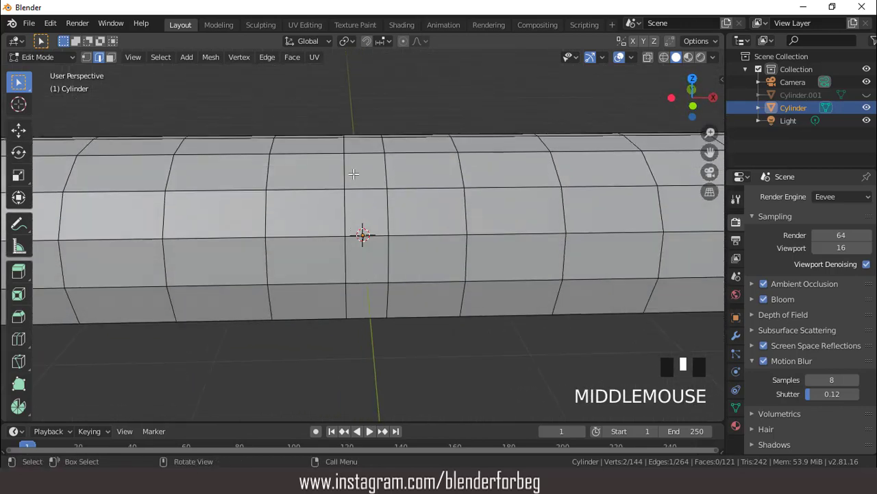
drag(354, 174, 367, 195)
drag(375, 262, 378, 325)
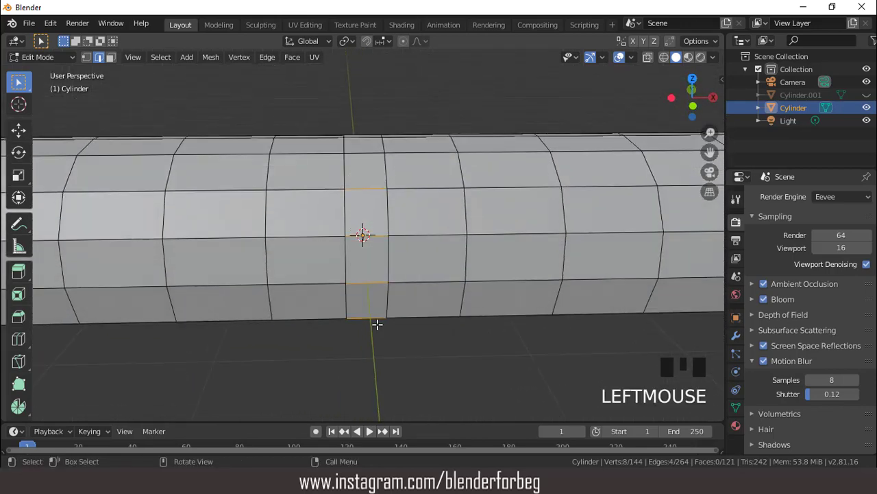
middle_drag(378, 325, 356, 194)
shift+drag(358, 181, 370, 305)
middle_drag(427, 185, 357, 135)
shift+drag(354, 133, 375, 281)
middle_drag(416, 287, 433, 184)
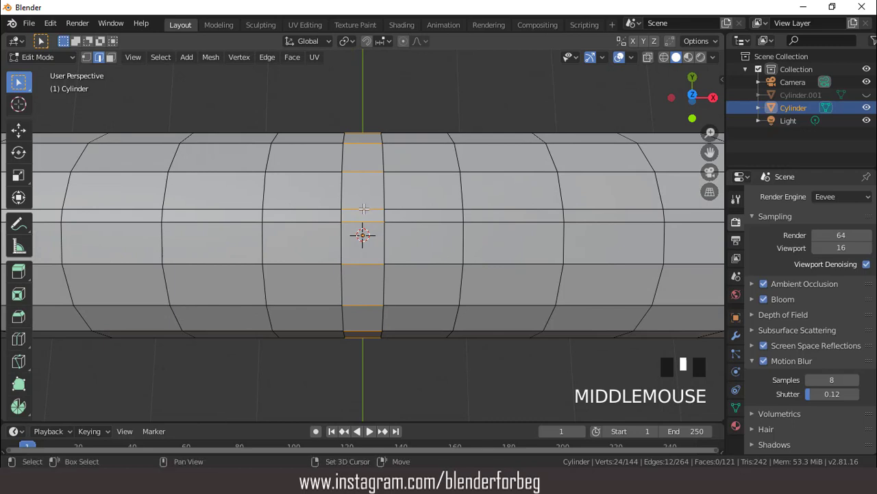
shift+click(372, 220)
shift+click(372, 220)
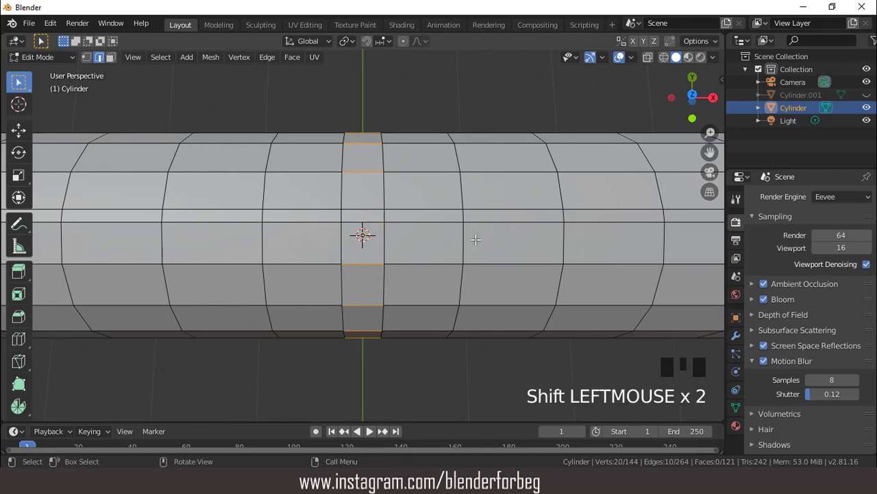
scroll(481, 218, down, 2)
scroll(481, 218, up, 2)
key(ctrl+b)
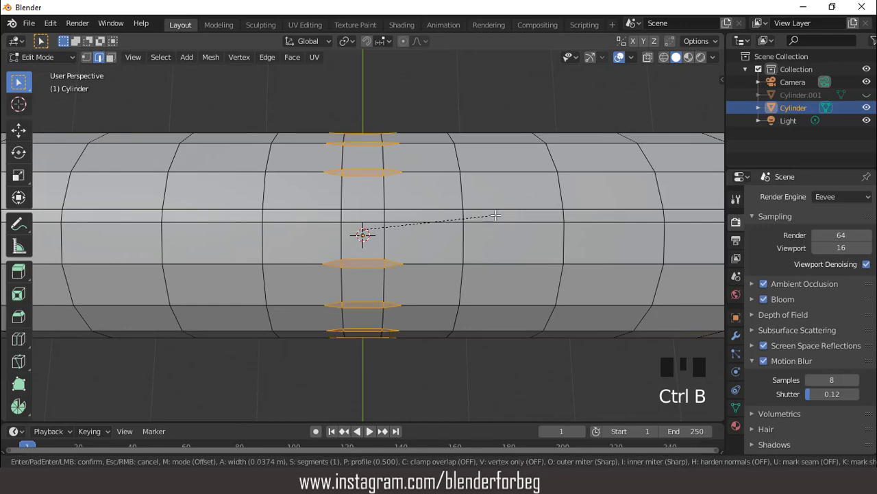
click(496, 215)
scroll(400, 194, down, 2)
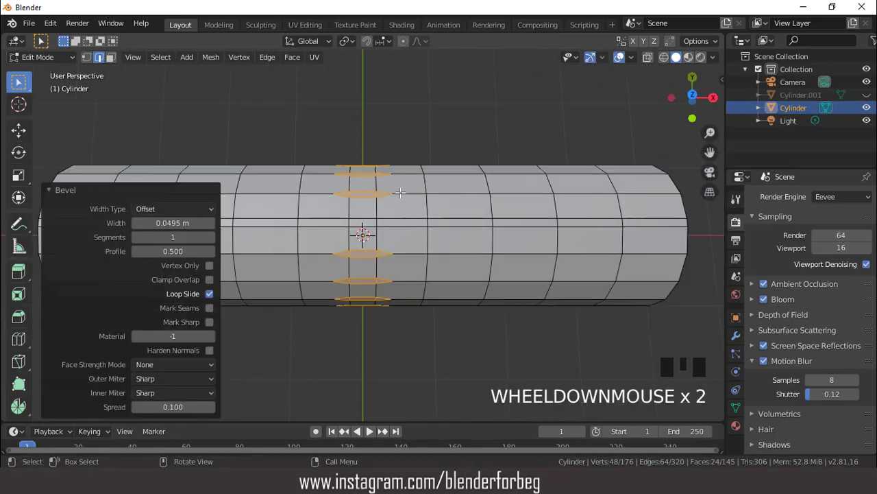
Assign the pale blue Material.002 to the bevelled slivers, check it in material preview and return to solid shading
middle_drag(400, 194, 657, 47)
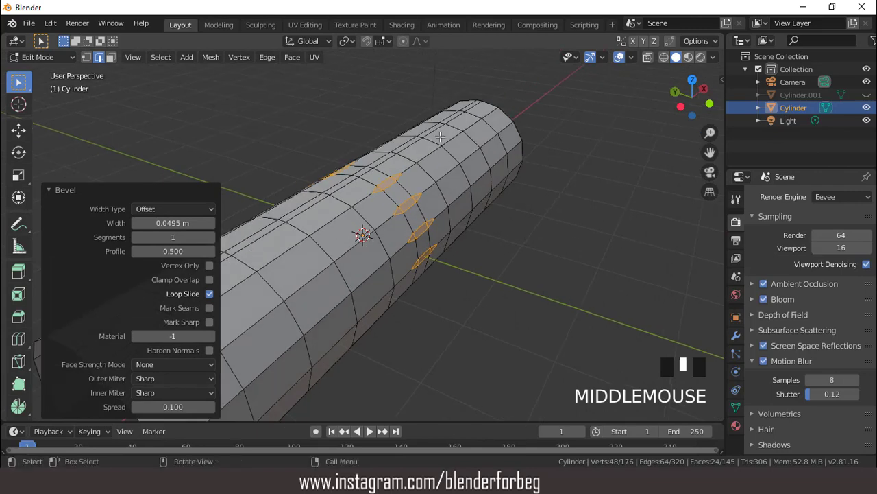
scroll(657, 48, up, 2)
click(687, 58)
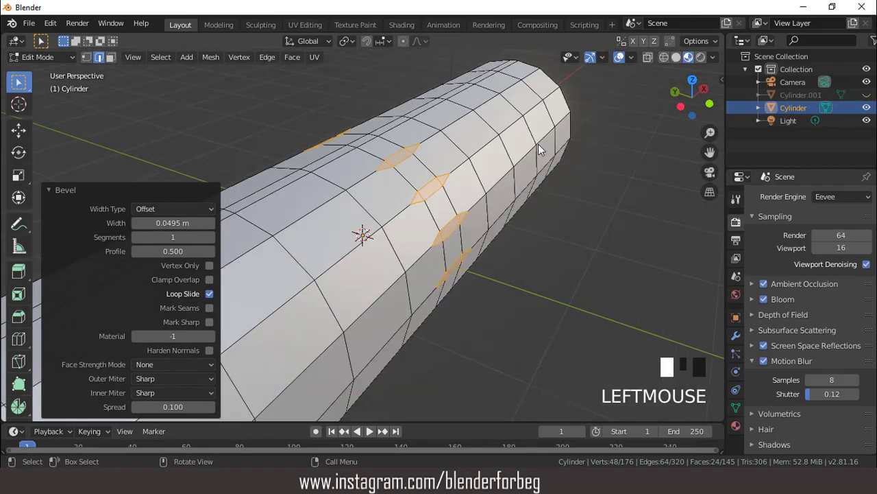
click(736, 425)
click(767, 226)
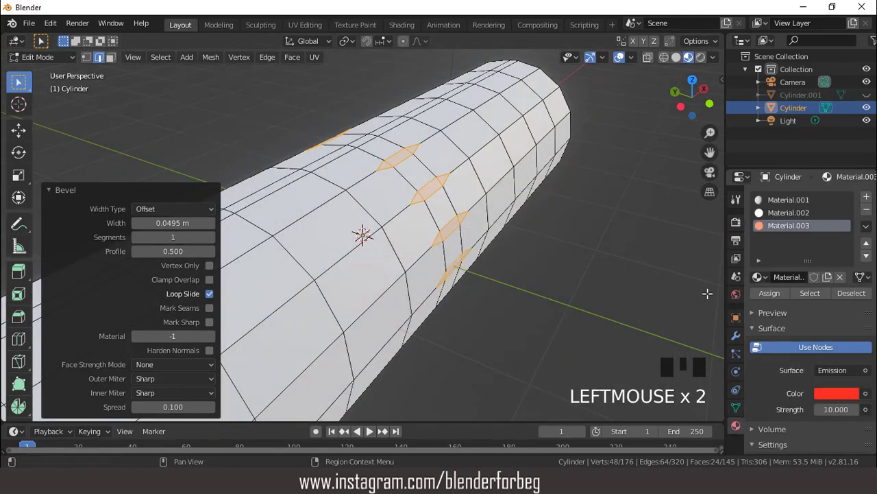
click(774, 213)
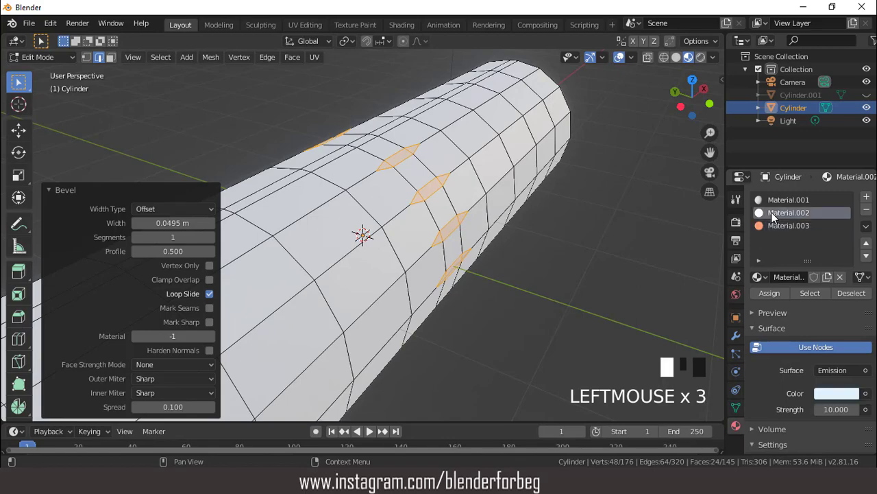
click(771, 294)
scroll(465, 209, down, 2)
middle_drag(466, 209, 377, 195)
scroll(418, 184, up, 2)
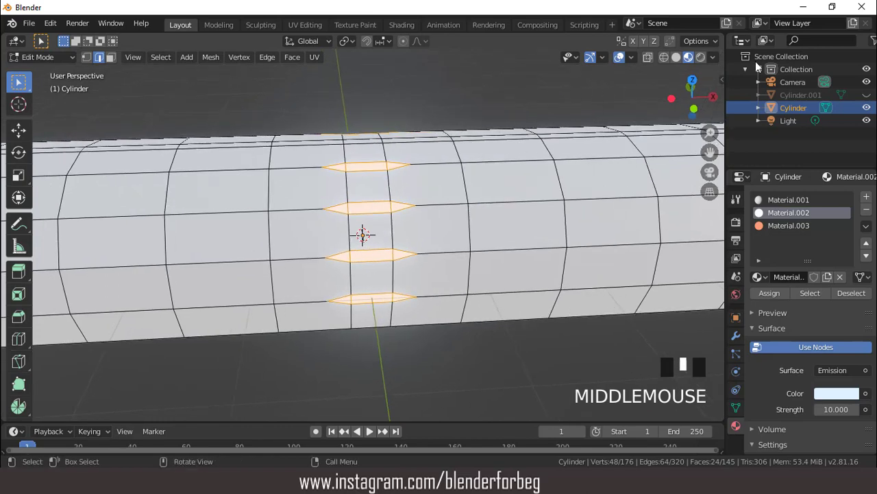
click(676, 56)
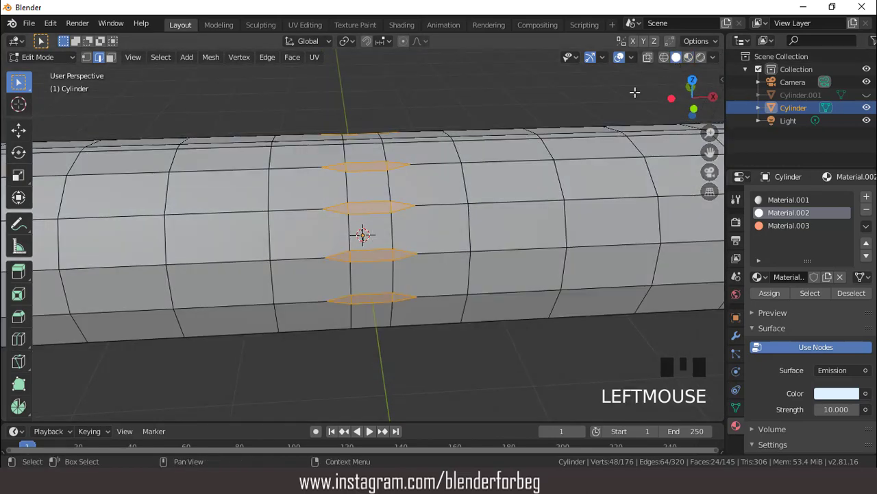
Inset the middle band's faces and slivers individually by about 0.0123 m in face mode, leaving out the band's crown face
click(110, 58)
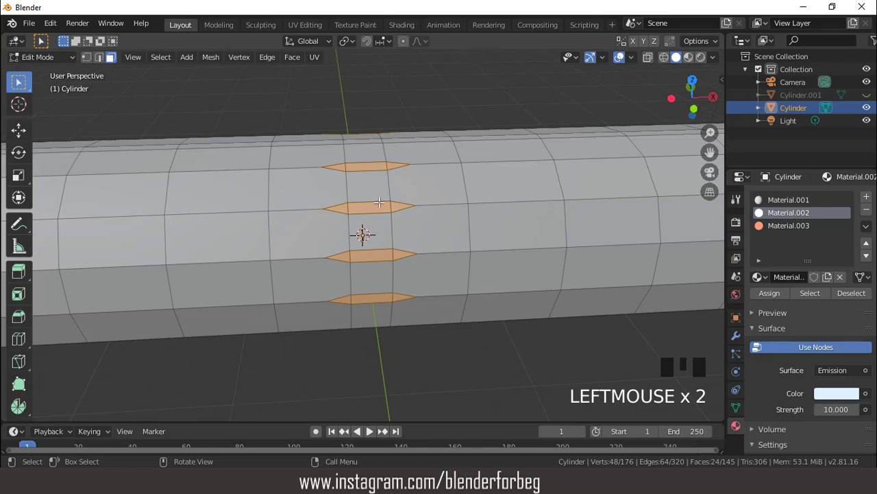
shift+click(372, 304)
shift+double_click(372, 304)
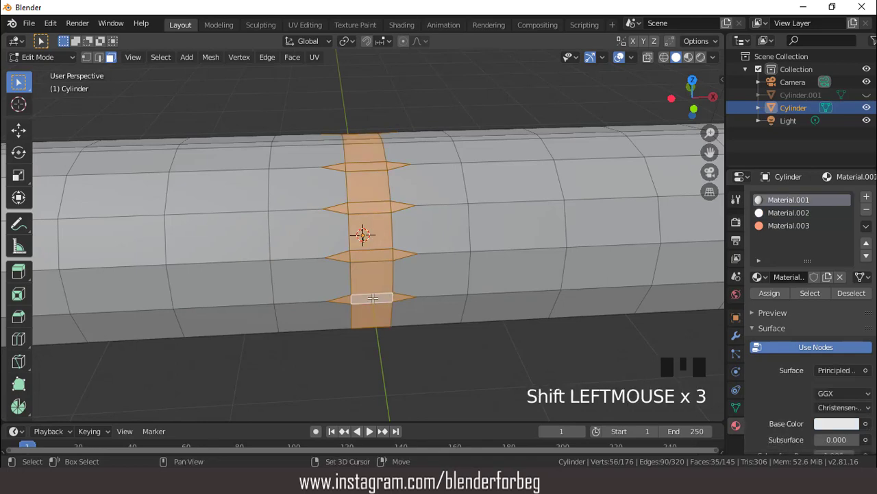
mouse_move(386, 222)
middle_down()
mouse_move(416, 201)
mouse_move(410, 230)
mouse_move(376, 226)
middle_up()
shift+click(373, 225)
scroll(430, 194, down, 2)
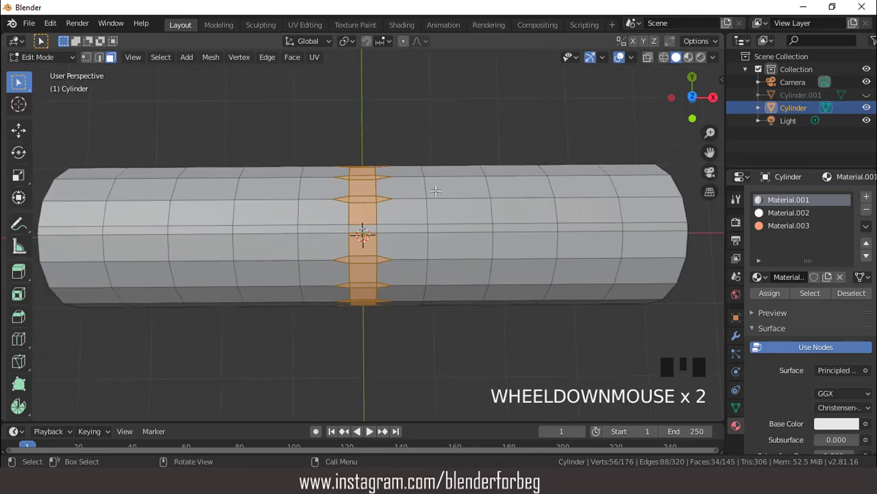
middle_drag(432, 192, 415, 166)
scroll(494, 198, up, 2)
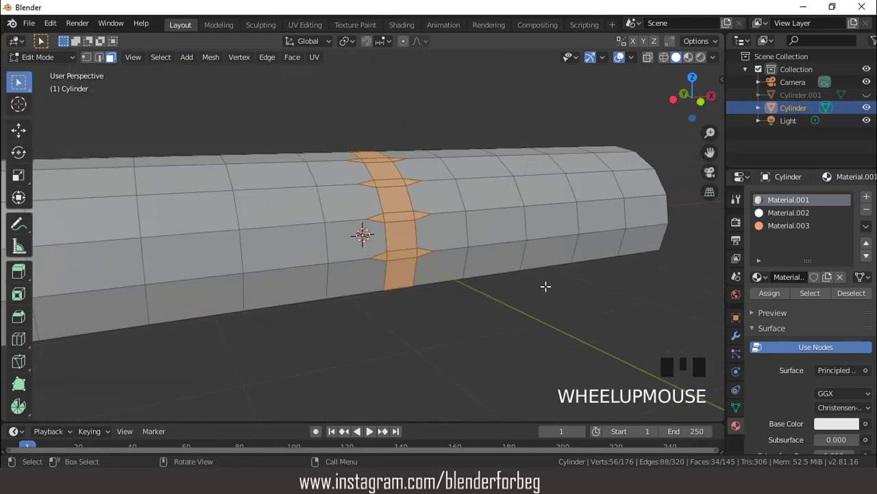
key(i)
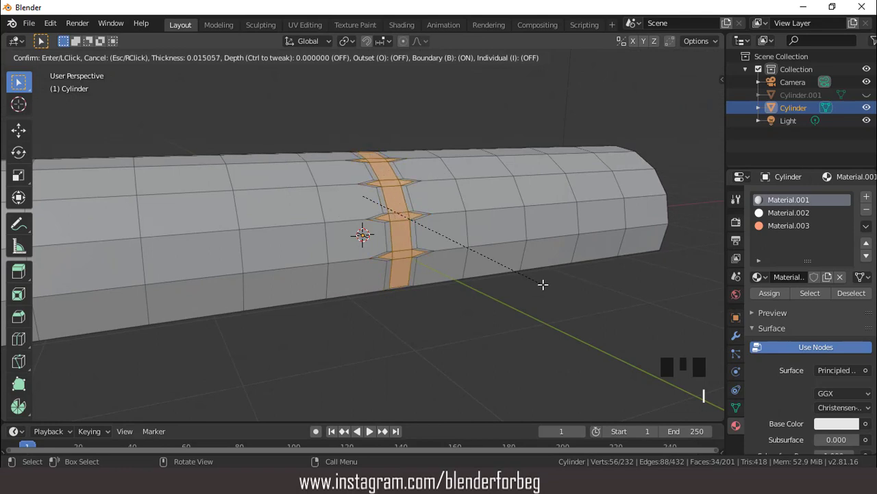
click(544, 284)
click(209, 393)
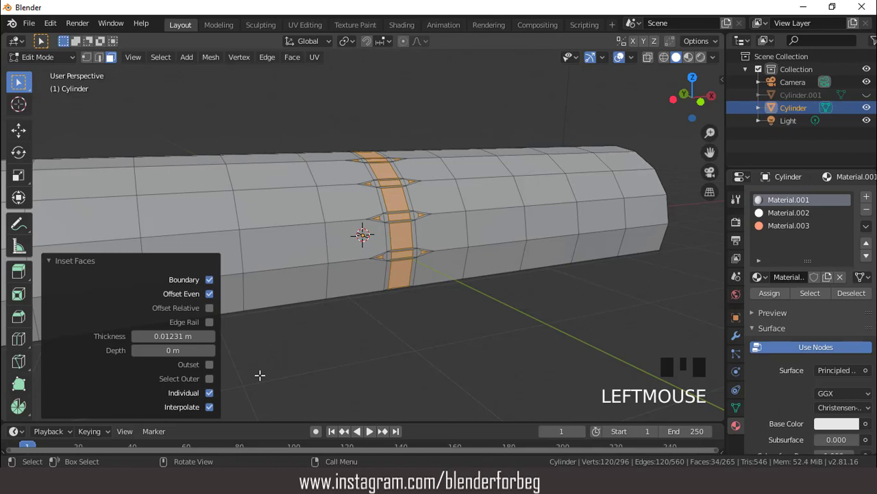
Adjust the thickness of the individual inset on the middle band to 0.01731 m
click(209, 336)
click(209, 336)
click(209, 336)
click(209, 336)
click(209, 335)
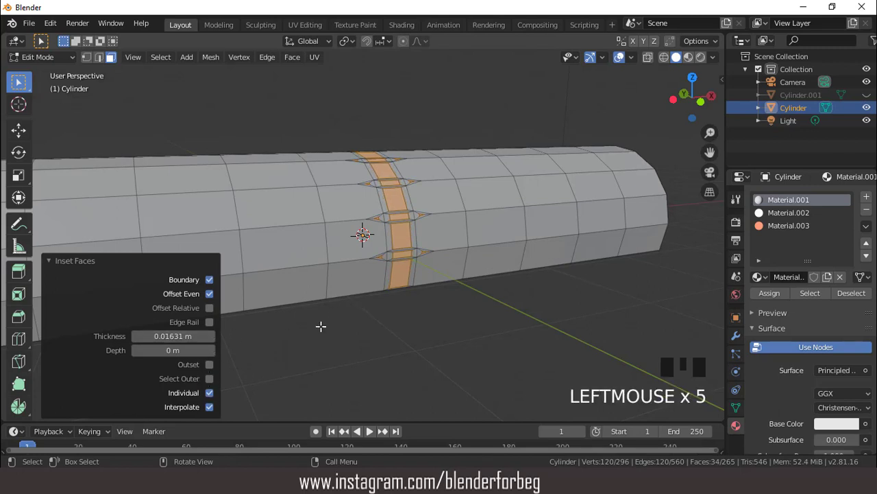
click(210, 336)
click(210, 336)
click(210, 336)
click(210, 336)
click(209, 336)
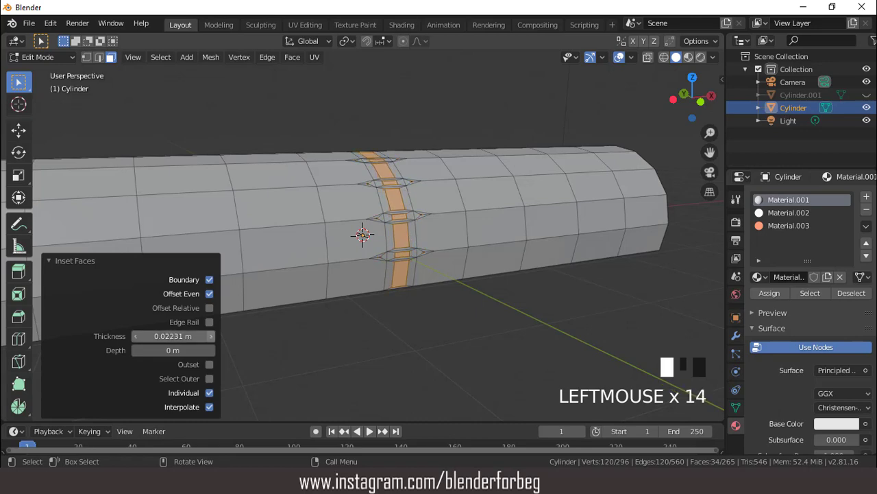
click(209, 335)
click(210, 336)
click(210, 336)
click(210, 336)
scroll(411, 248, down, 2)
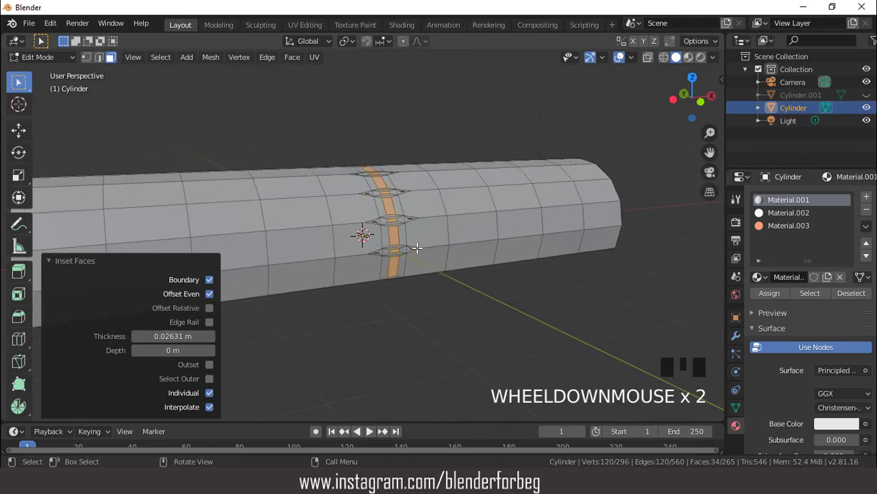
middle_drag(412, 249, 514, 212)
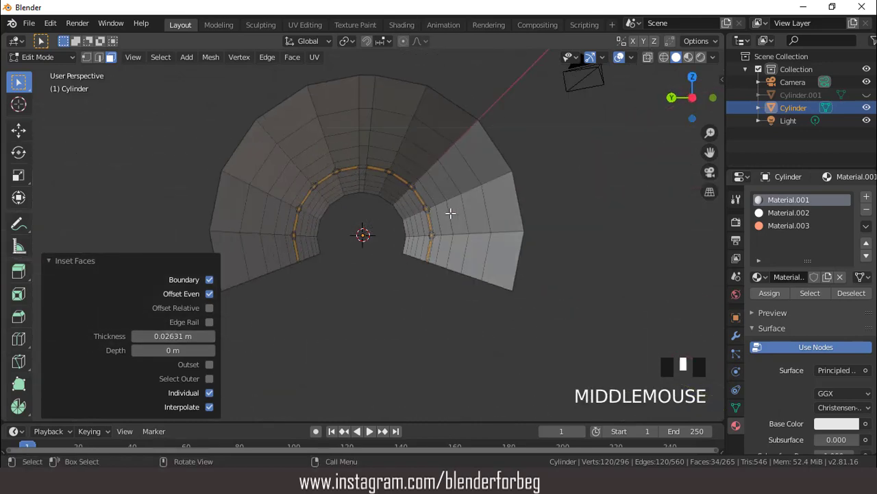
scroll(449, 214, up, 2)
scroll(447, 213, up, 2)
scroll(446, 211, down, 3)
middle_drag(446, 212, 320, 233)
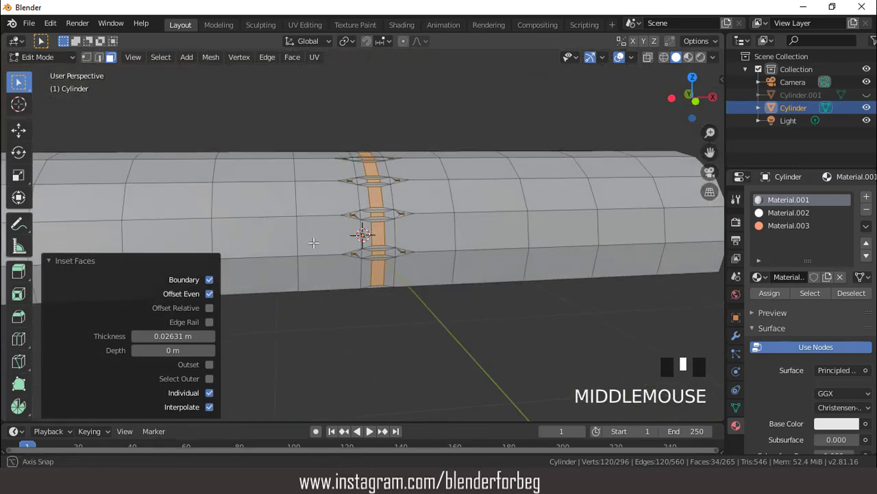
mouse_move(173, 336)
mouse_down()
mouse_move(147, 336)
mouse_move(173, 336)
mouse_up()
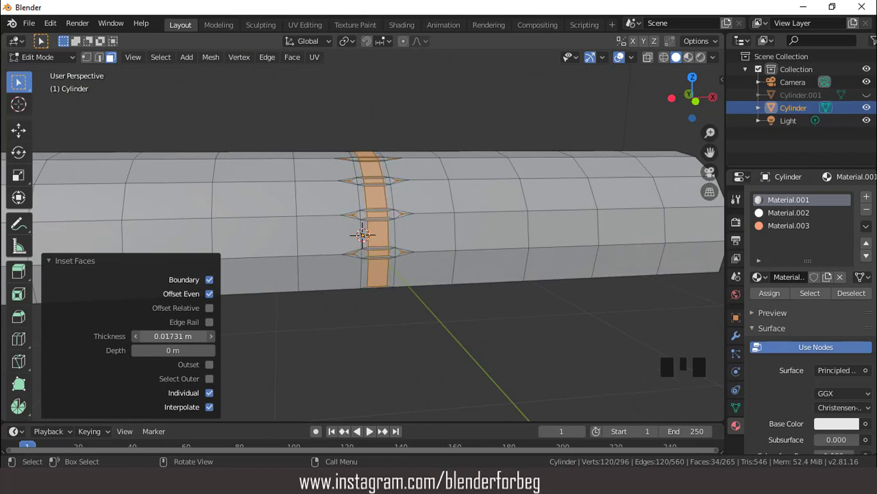
Assign the pale blue Material.002 to the inset faces of the middle band and switch to material preview
click(776, 214)
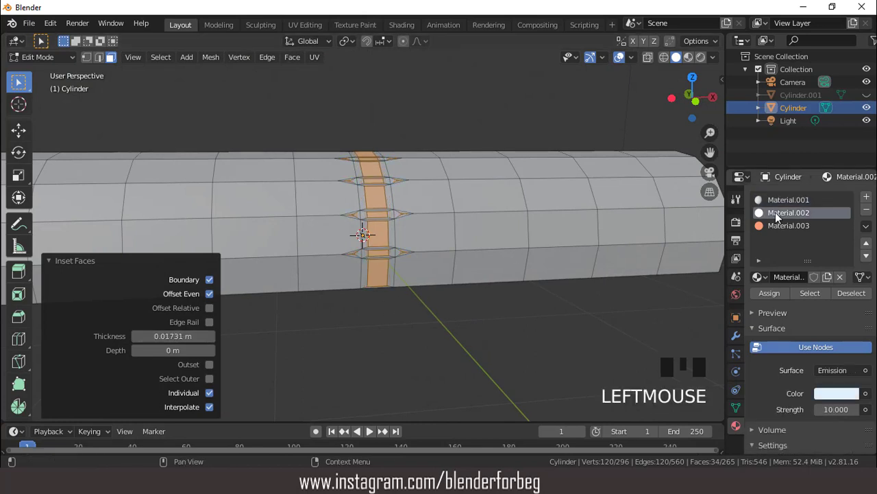
click(770, 293)
scroll(411, 226, down, 2)
middle_drag(411, 226, 690, 60)
scroll(577, 160, up, 2)
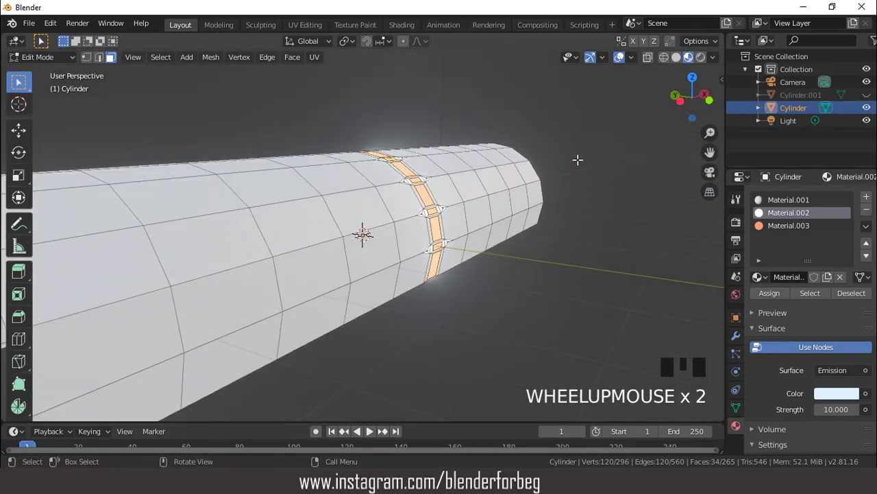
Examine the glowing ring from inside and outside with overlays hidden, and restore the overlays and solid shading
scroll(577, 157, down, 2)
middle_drag(578, 157, 634, 60)
click(619, 56)
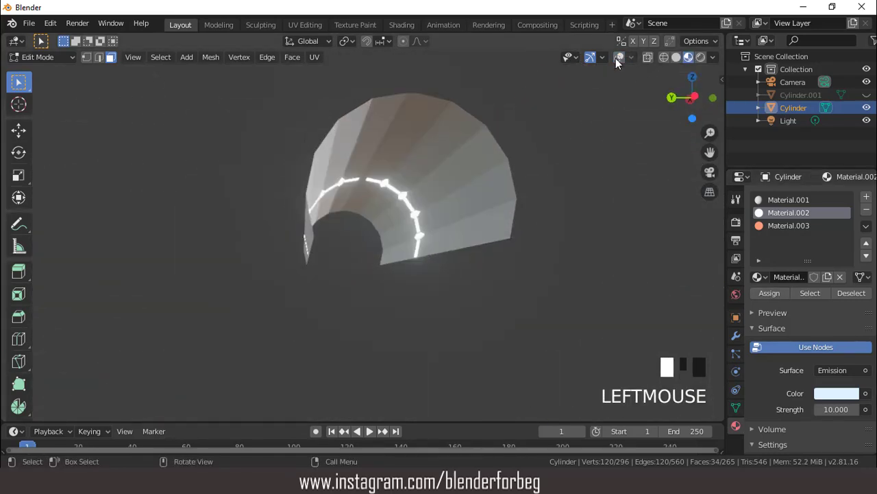
scroll(453, 227, up, 4)
middle_drag(453, 228, 665, 70)
scroll(434, 219, down, 3)
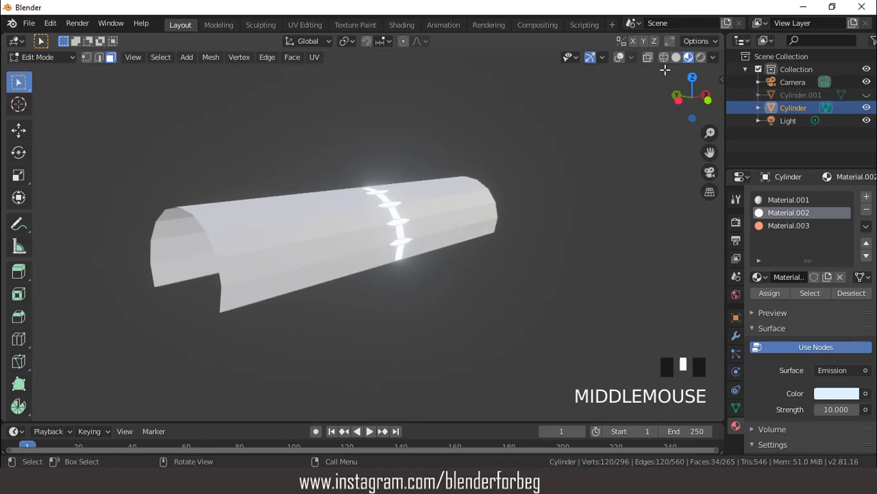
click(619, 57)
click(676, 56)
scroll(533, 212, up, 2)
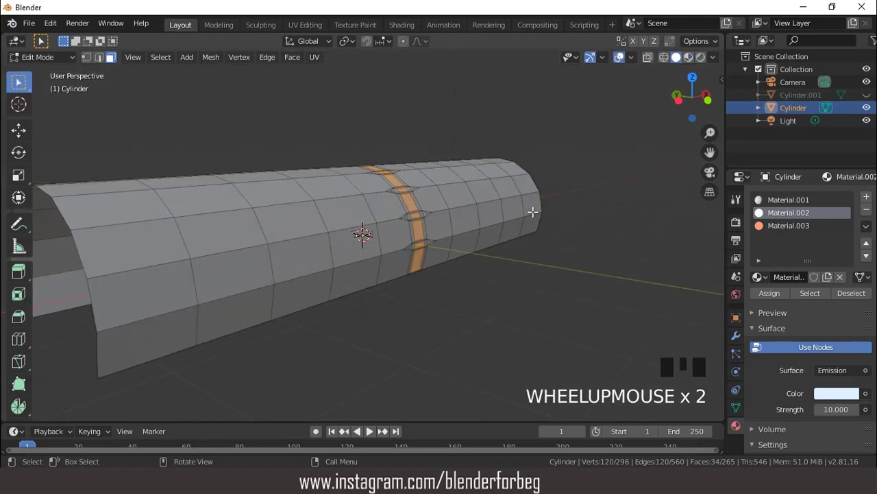
From the top view, assign the red Material.003 to the second and fourth crown strip faces from each end of the tunnel
scroll(534, 210, down, 2)
key(KP_7)
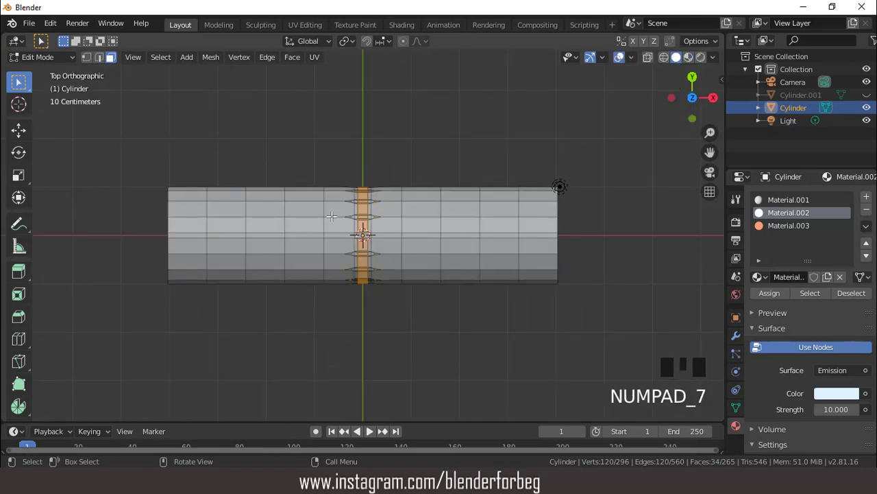
scroll(333, 216, up, 2)
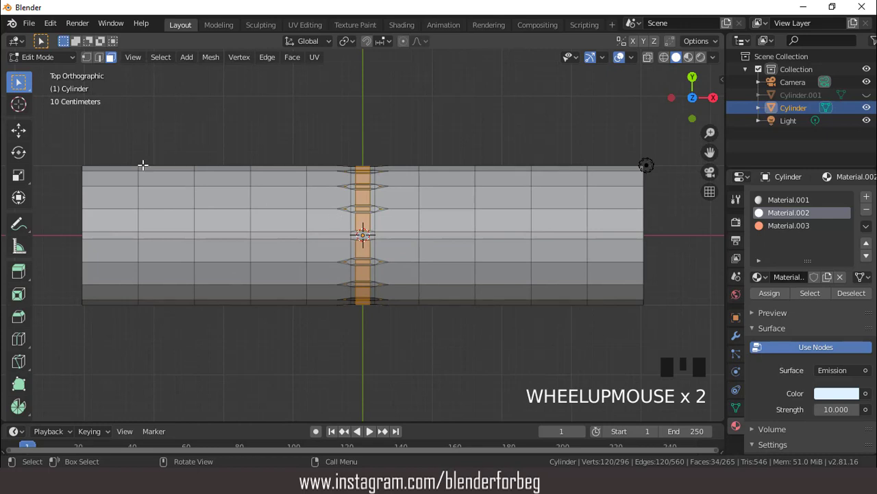
click(158, 235)
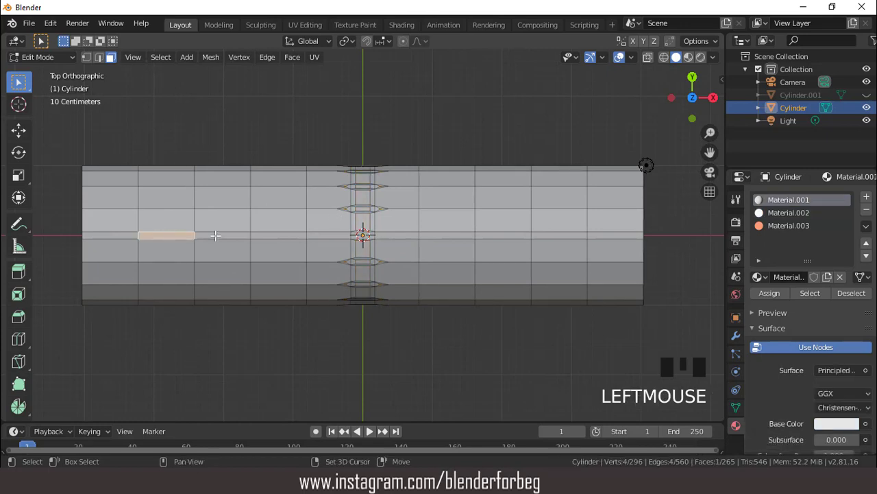
shift+click(284, 233)
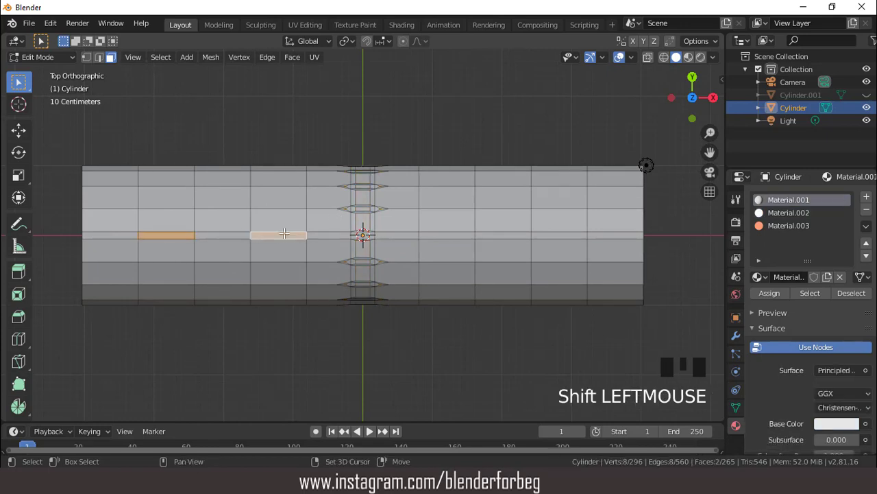
shift+click(442, 235)
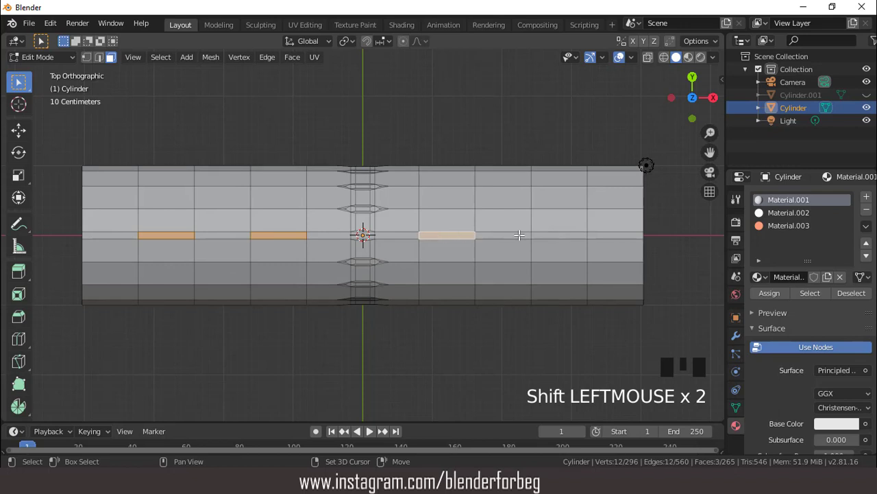
shift+click(572, 235)
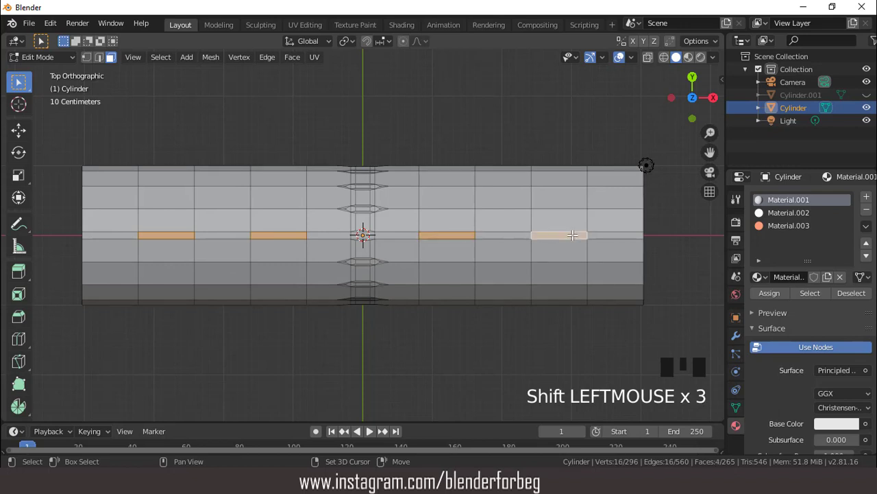
click(778, 225)
click(772, 295)
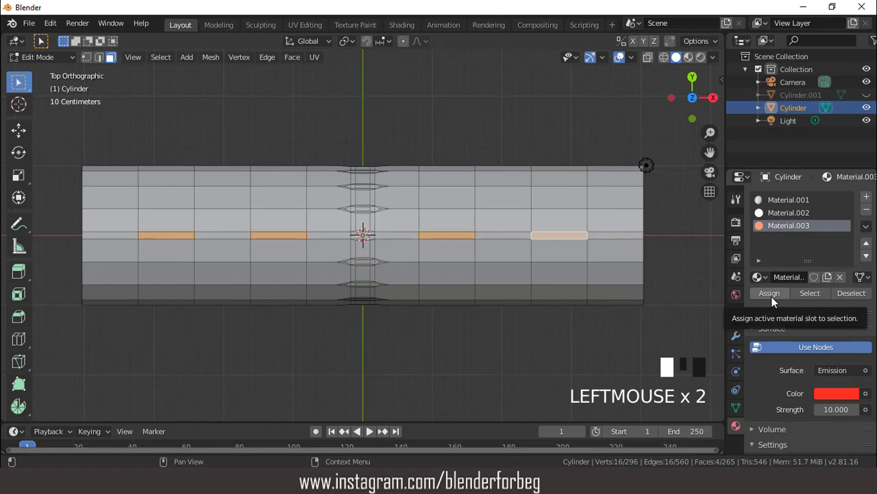
click(767, 295)
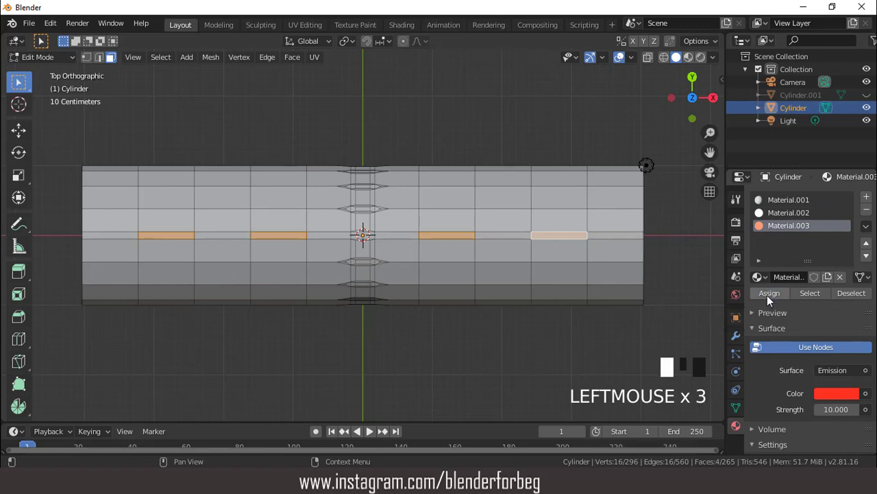
click(619, 57)
click(620, 57)
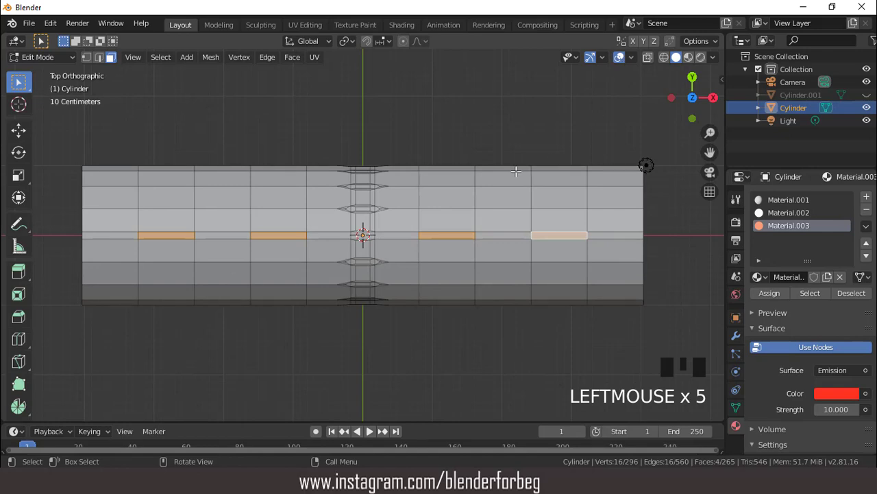
Examine the red crown strips and the white ring in material preview with overlays hidden, and show the overlays again
scroll(435, 196, up, 3)
scroll(435, 196, down, 3)
middle_drag(435, 196, 473, 219)
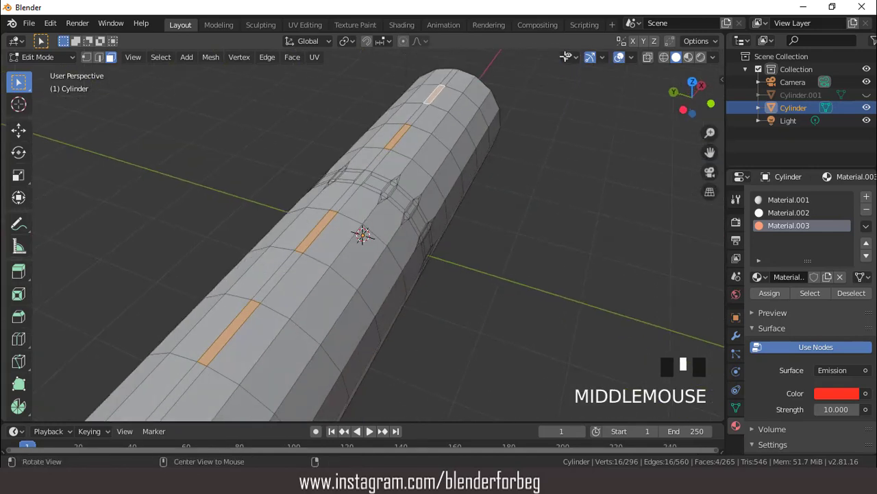
click(688, 57)
scroll(454, 176, down, 3)
middle_drag(454, 175, 436, 143)
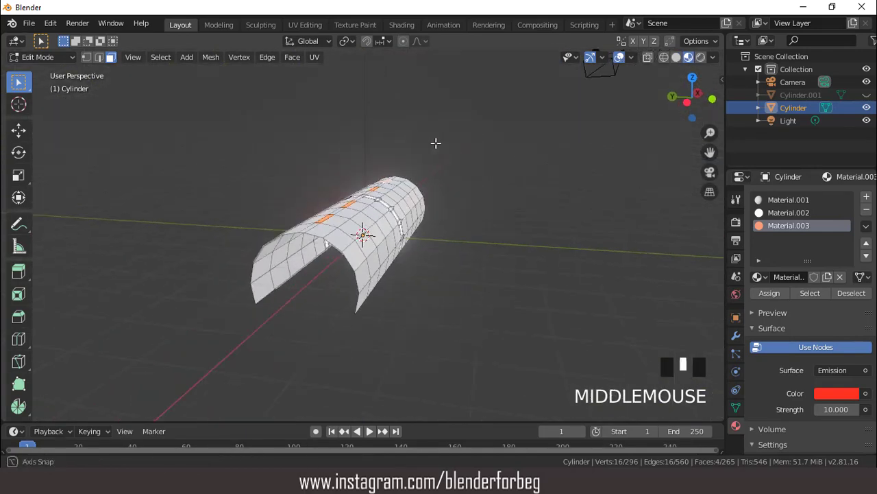
scroll(436, 142, up, 2)
click(619, 57)
scroll(489, 138, up, 2)
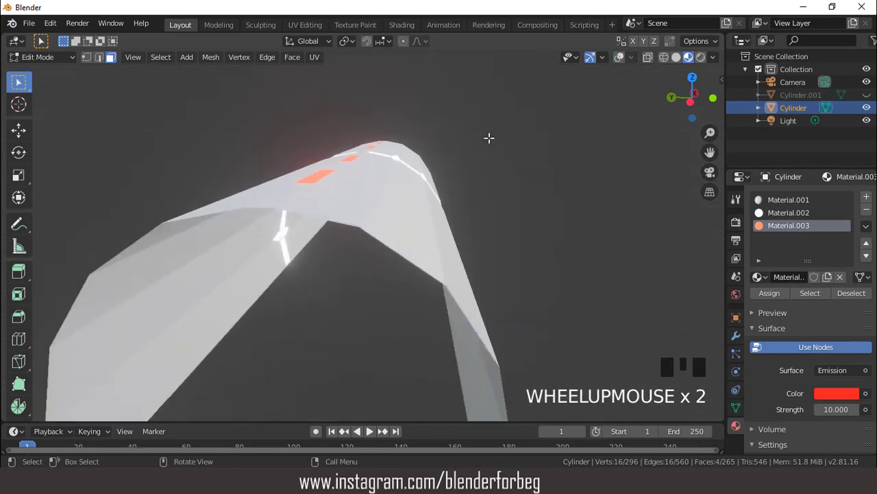
middle_drag(489, 138, 447, 149)
scroll(500, 130, down, 2)
click(619, 57)
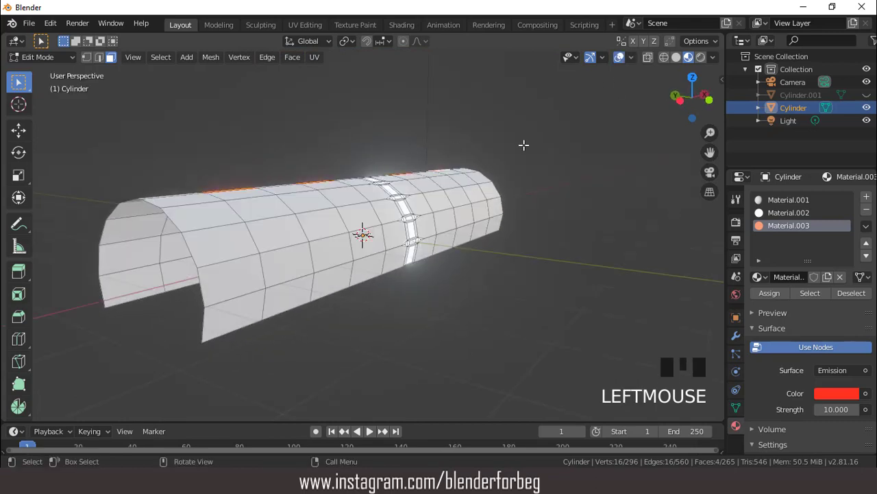
Return the tunnel shell to Object Mode and switch back to solid shading
middle_drag(524, 145, 462, 184)
key(Tab)
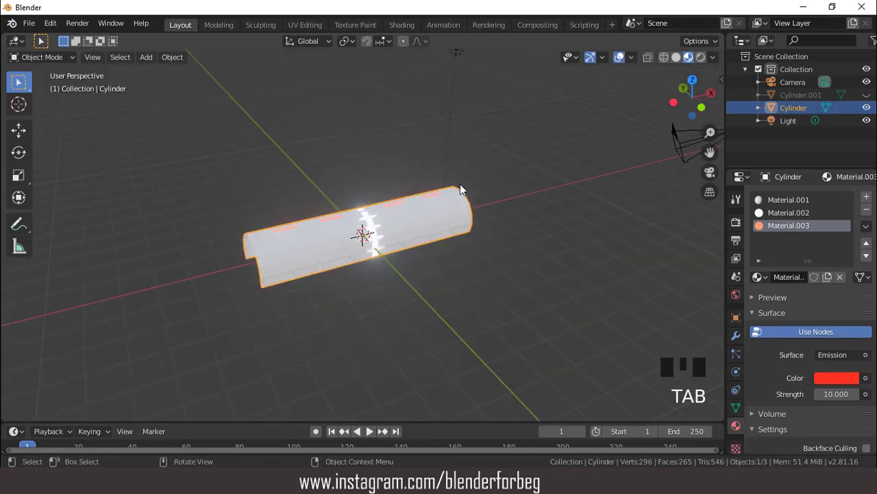
scroll(440, 209, up, 3)
click(676, 57)
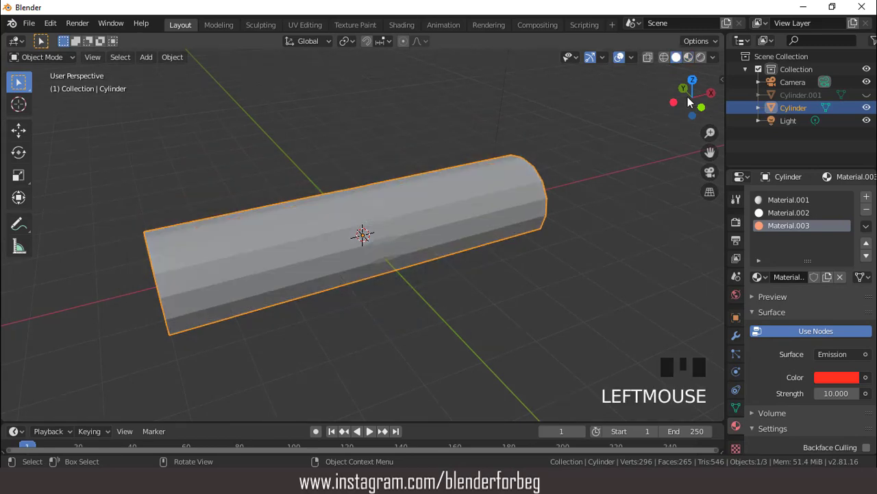
Unhide the floor Cylinder.001, view it through the tunnel opening and hide it again
click(866, 94)
scroll(410, 155, down, 2)
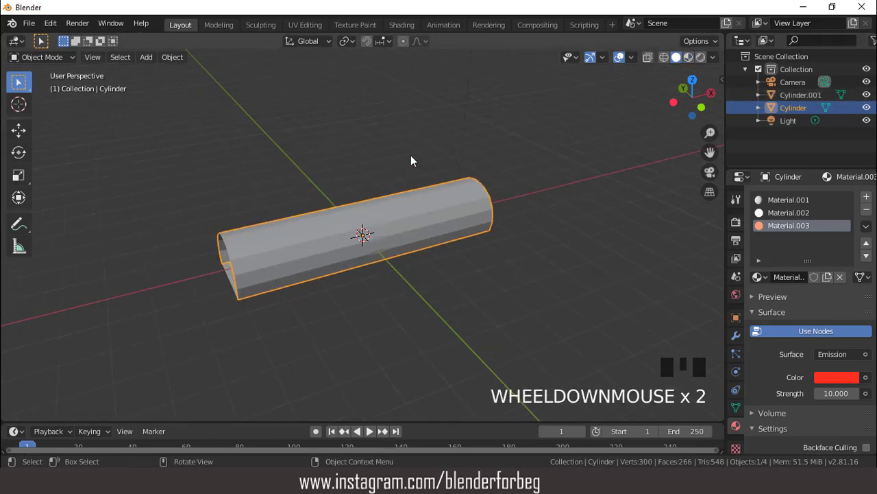
middle_drag(411, 155, 438, 178)
scroll(453, 213, up, 2)
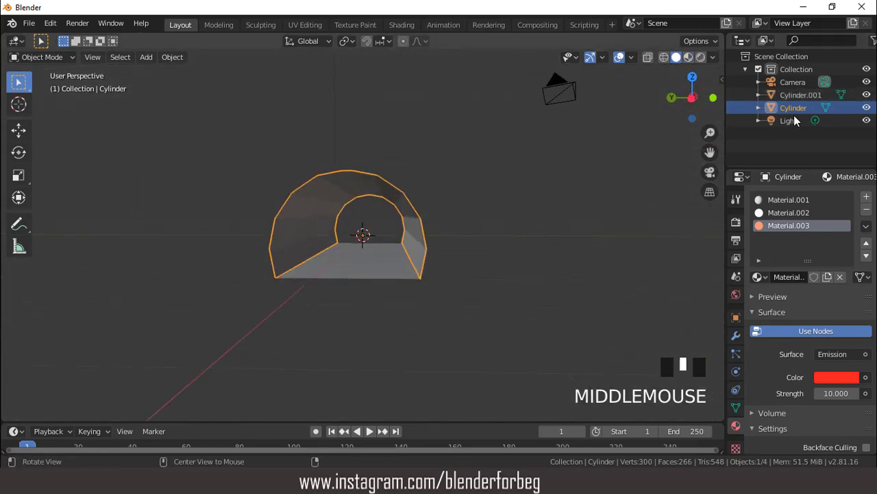
click(867, 95)
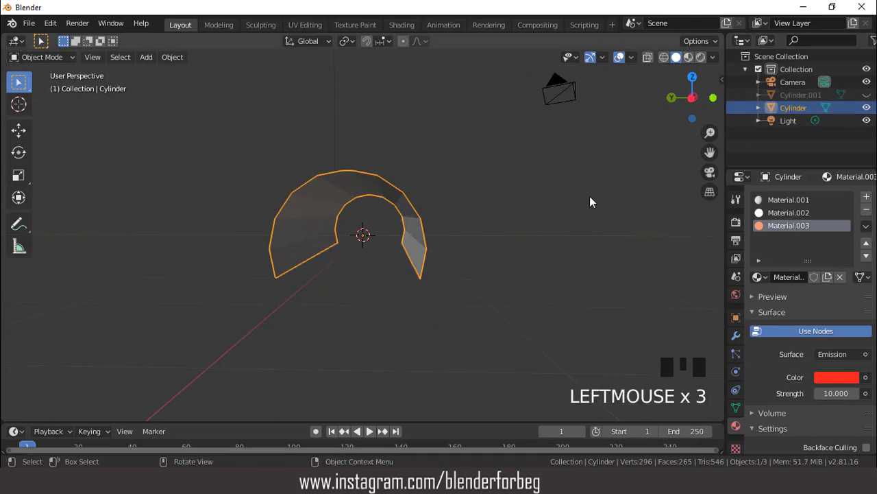
Unhide the floor Cylinder.001 and open its mesh in Edit Mode with the floor face selected
click(867, 95)
scroll(381, 248, up, 2)
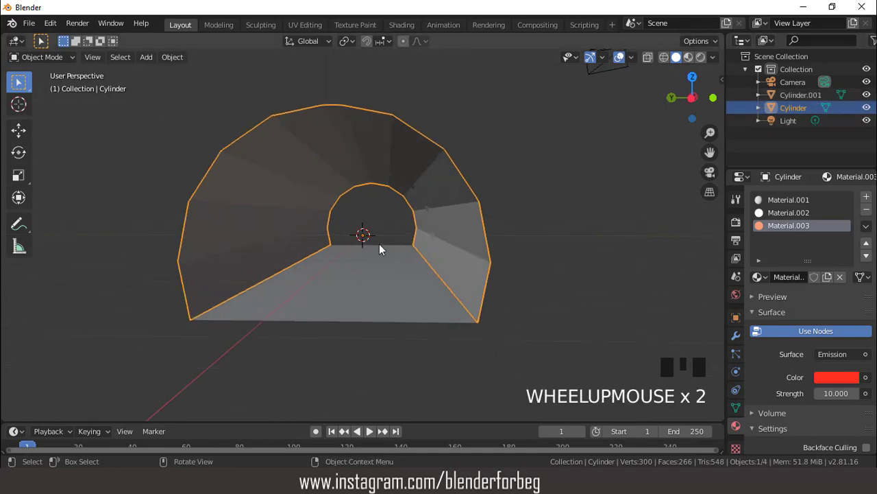
click(380, 279)
key(Tab)
scroll(380, 277, down, 1)
middle_drag(379, 277, 362, 269)
click(366, 276)
scroll(367, 276, up, 3)
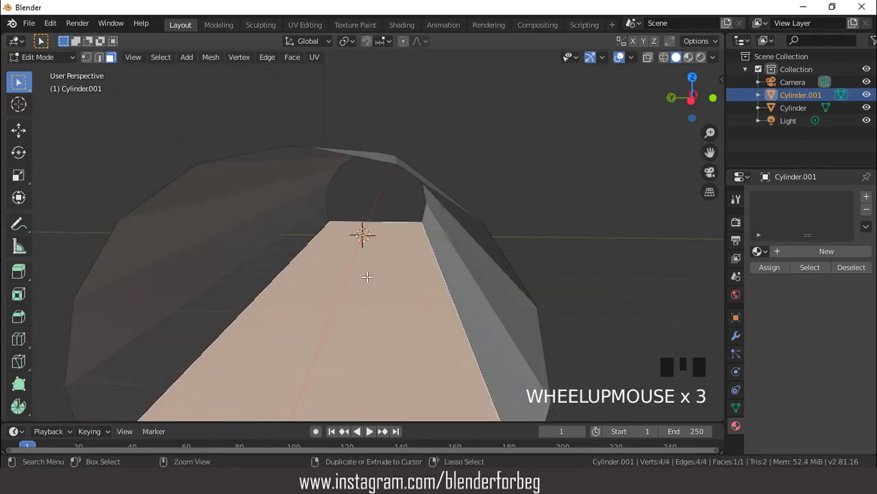
Cut two lengthwise loops into the floor and spread them along Y by a factor of about 2.457
key(ctrl+r)
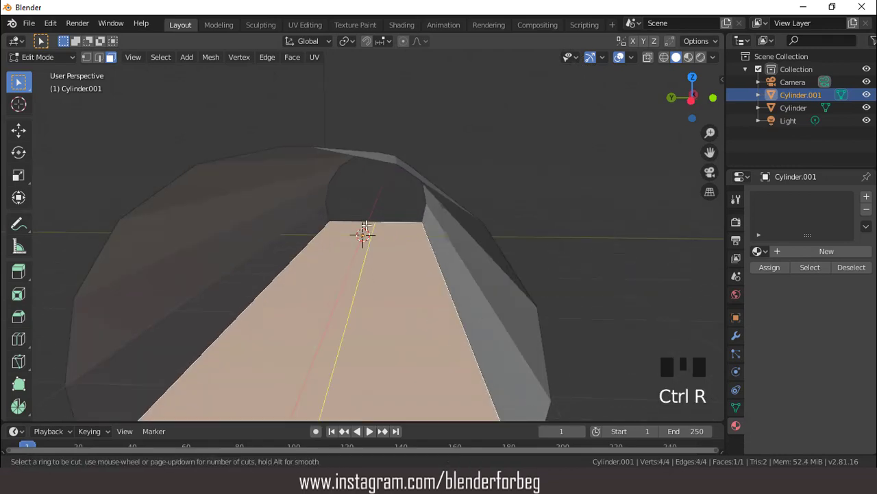
scroll(367, 227, up, 1)
drag(368, 231, 404, 232)
key(s)
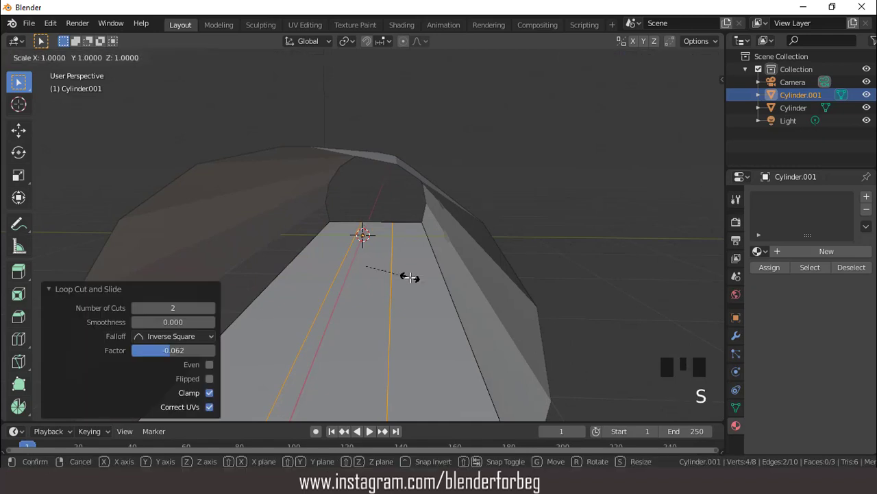
key(y)
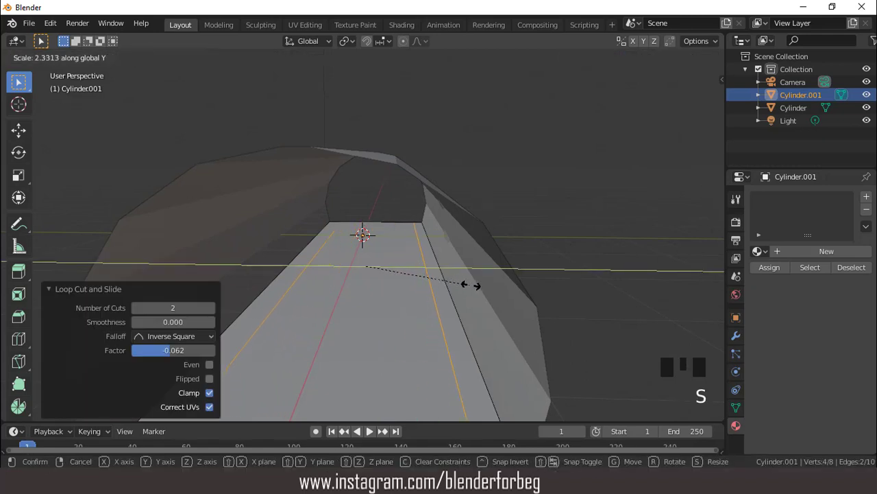
click(475, 284)
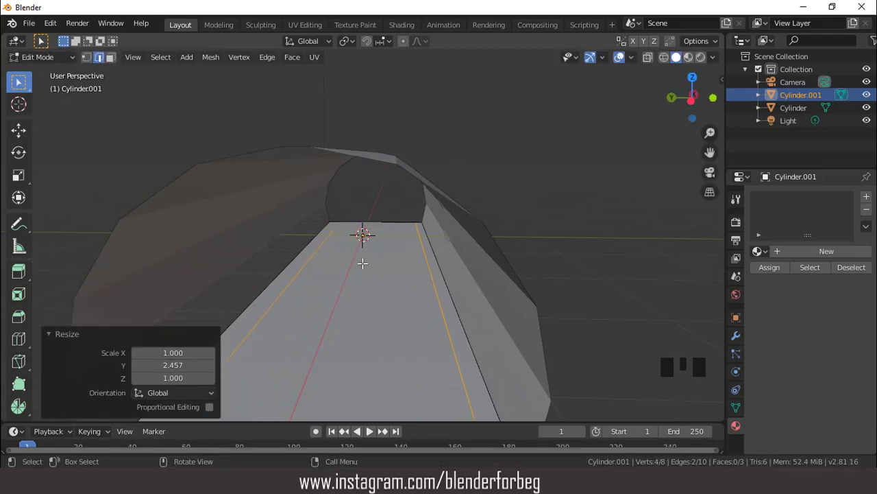
Extrude the narrow strip faces along both long sides of the floor upward by about 0.0635 m
click(110, 57)
click(270, 283)
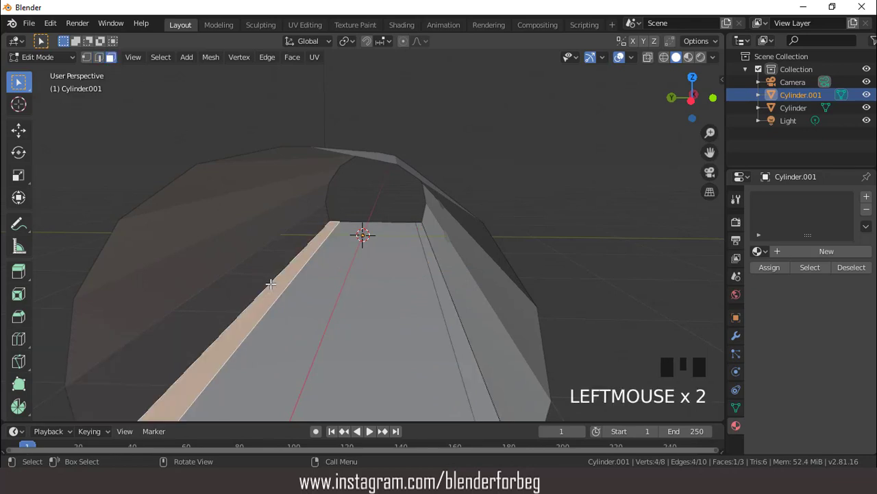
shift+click(441, 287)
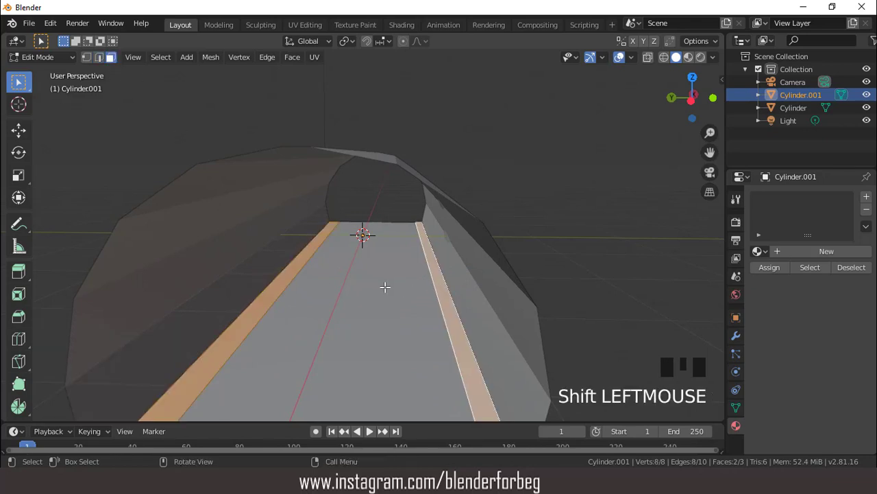
key(e)
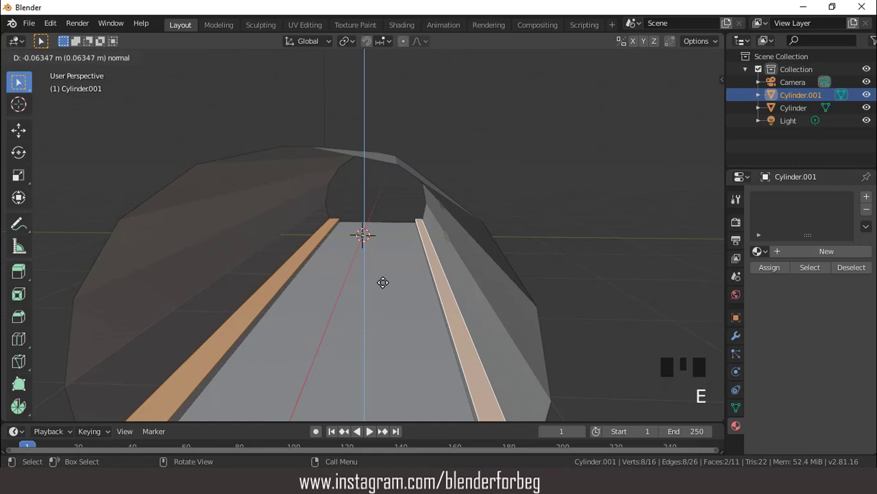
click(382, 283)
Bevel the inner top edges of both raised floor curbs with a width of about 0.065 m and 8 segments
click(99, 57)
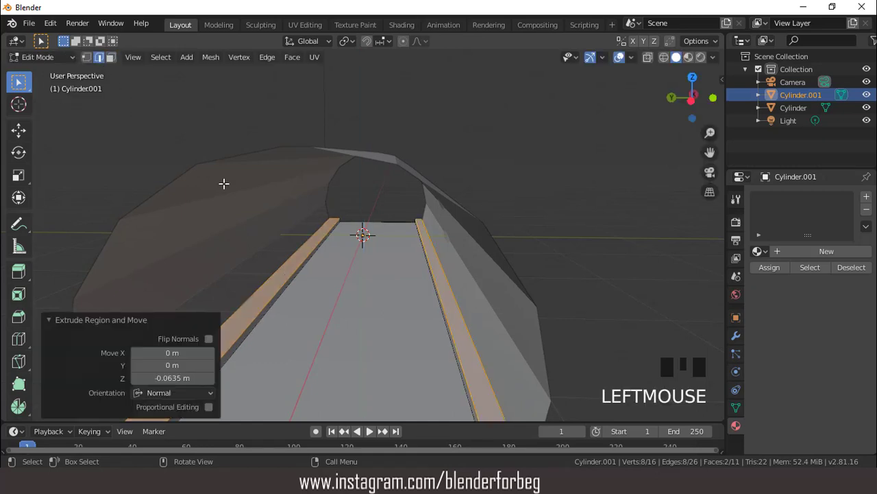
double_click(281, 277)
shift+click(437, 282)
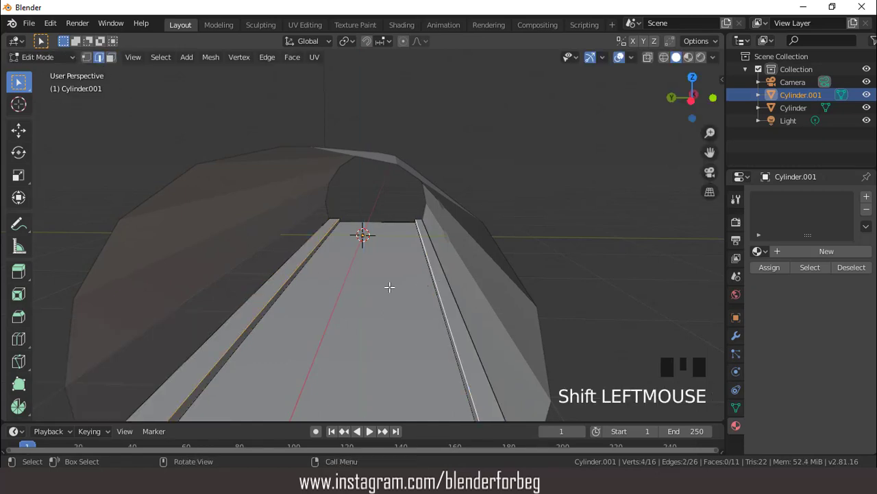
scroll(389, 286, up, 2)
key(ctrl+b)
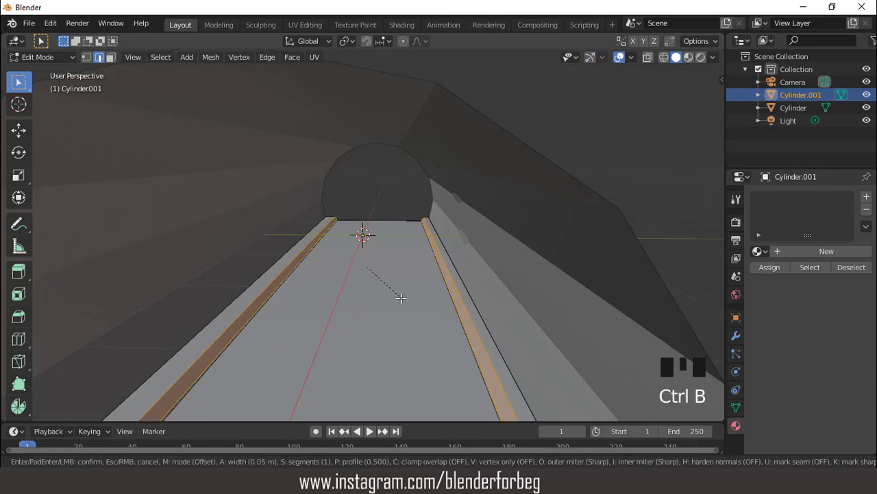
click(387, 295)
click(210, 236)
click(210, 236)
click(210, 237)
click(211, 237)
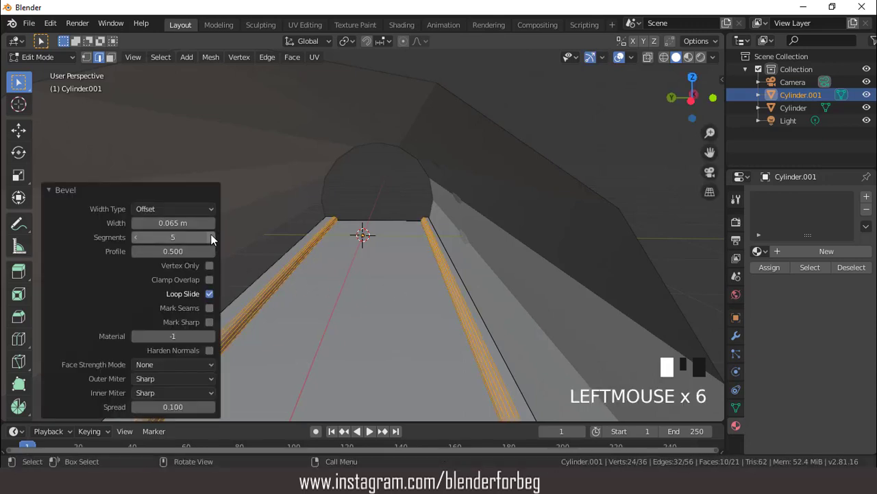
click(211, 236)
click(211, 236)
click(210, 236)
Return the floor to Object Mode and give it a new material with a black base color
scroll(254, 220, down, 3)
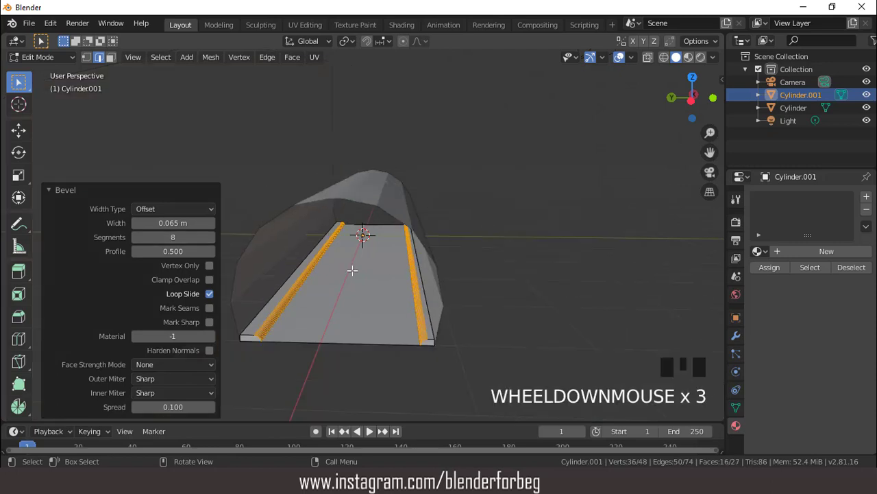
scroll(351, 270, up, 1)
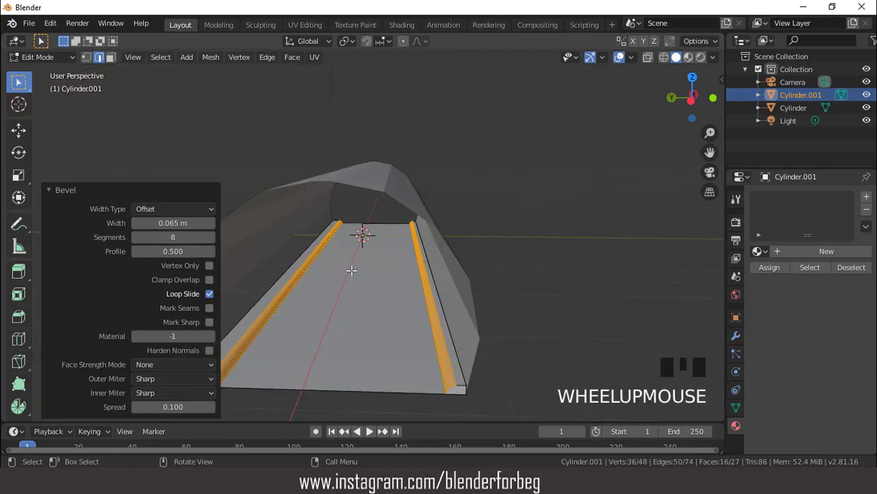
key(Tab)
scroll(351, 270, down, 2)
scroll(350, 274, up, 3)
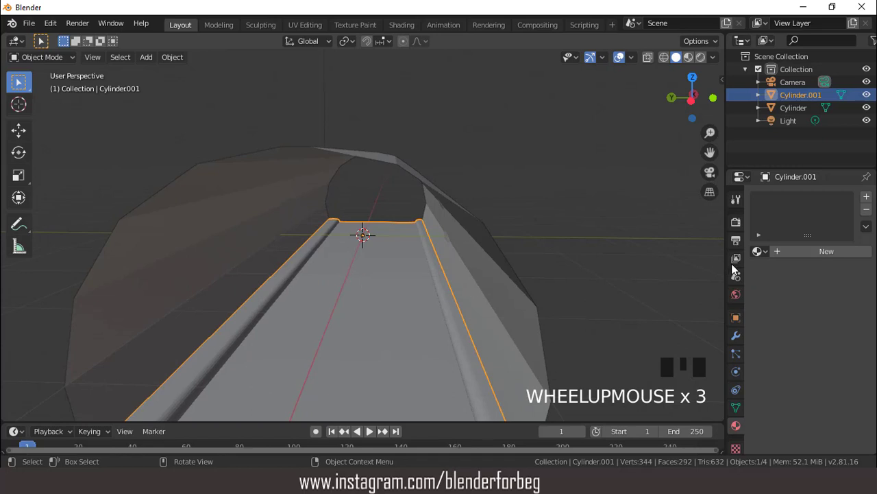
click(833, 253)
click(829, 381)
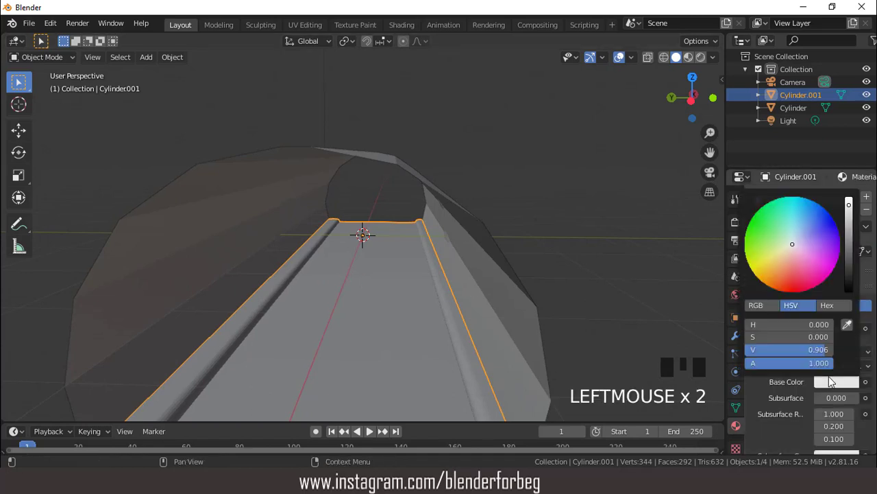
drag(851, 213, 850, 291)
scroll(516, 196, down, 3)
scroll(517, 198, up, 2)
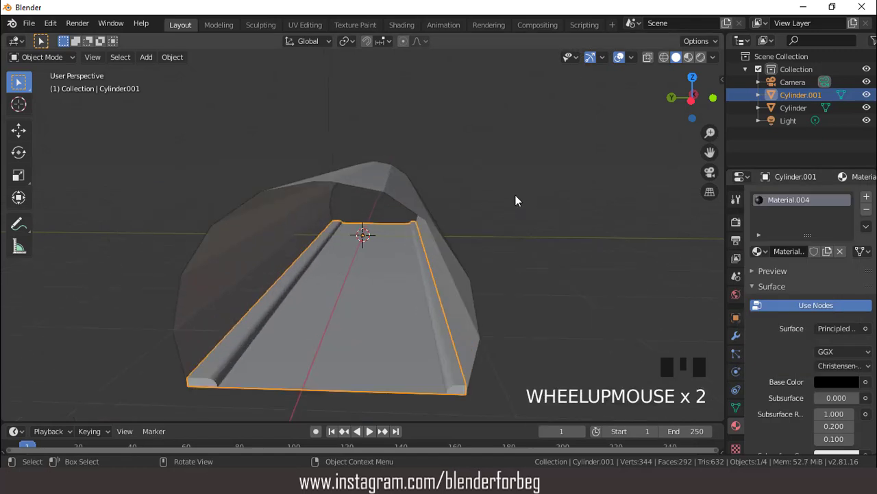
Add the tunnel shell to the floor selection and join both into one object with the shell active
scroll(516, 198, down, 2)
middle_drag(517, 198, 453, 202)
scroll(457, 210, up, 1)
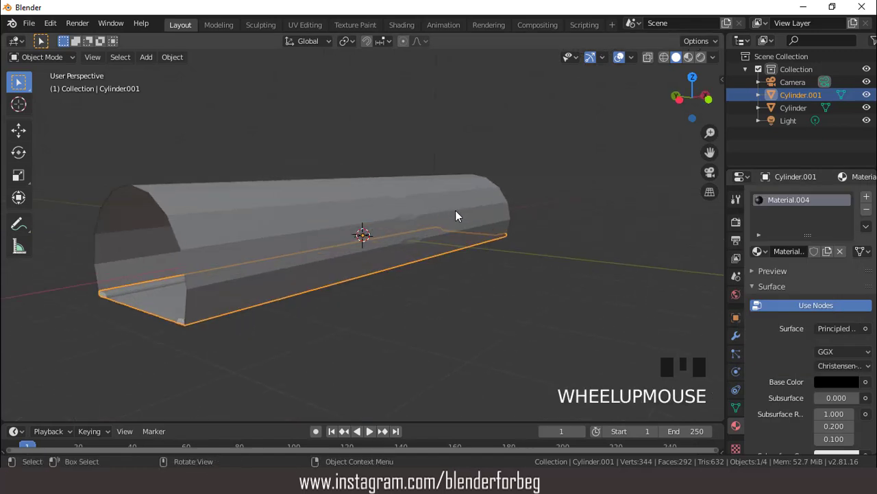
shift+click(313, 207)
scroll(329, 185, down, 2)
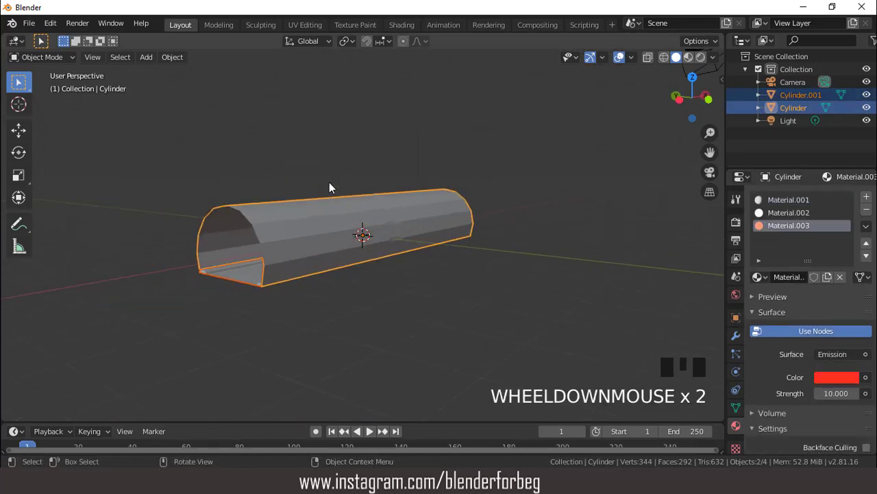
key(ctrl+j)
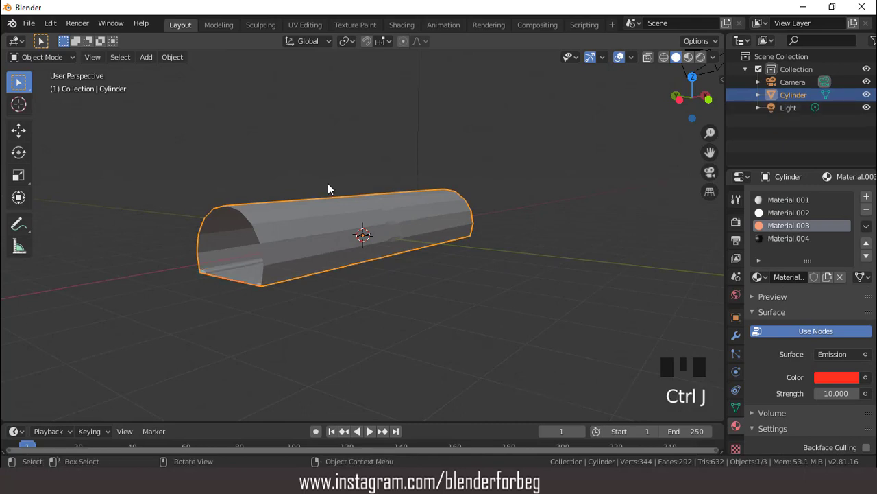
From the top view, apply the joined tunnel's location, rotation and scale
key(KP_7)
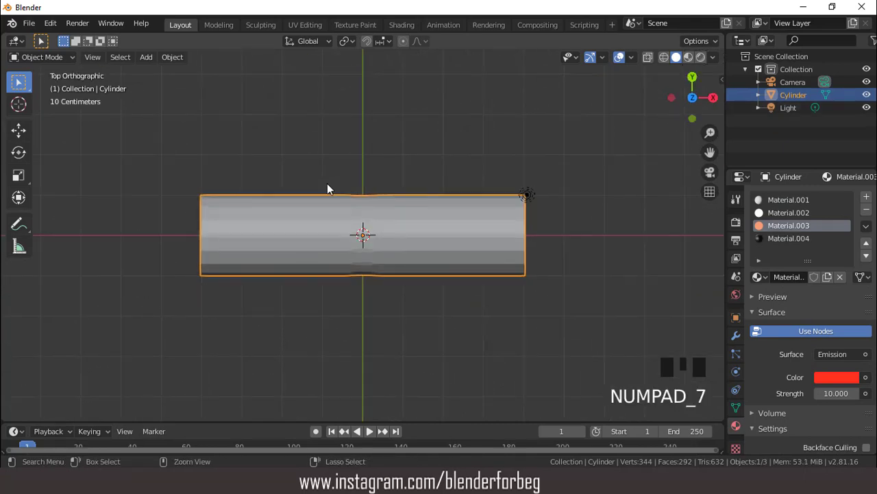
key(ctrl+a)
click(274, 209)
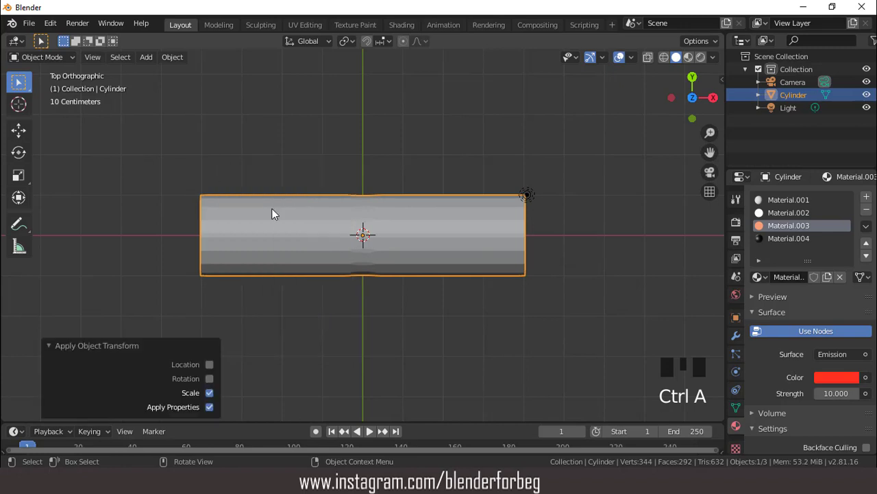
click(208, 378)
click(208, 363)
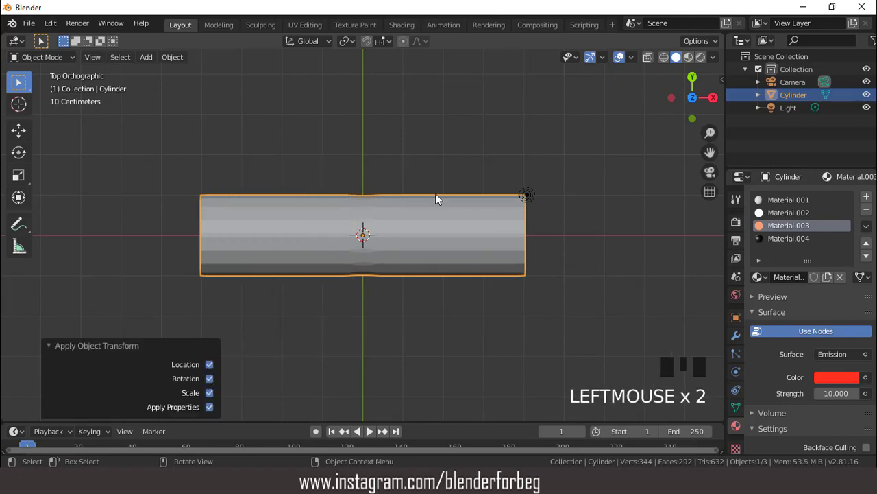
Add an Array modifier to the tunnel with a fixed count of 30
click(521, 137)
scroll(464, 208, up, 2)
click(436, 190)
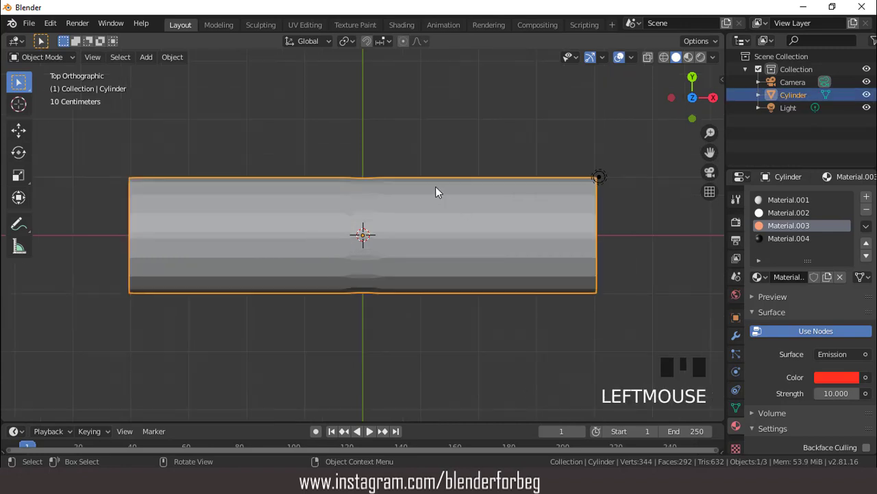
scroll(438, 192, down, 5)
click(735, 336)
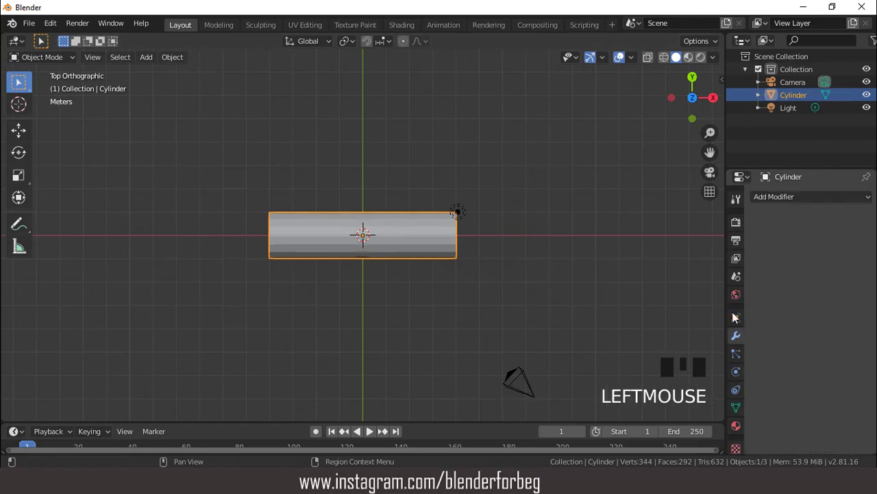
click(775, 198)
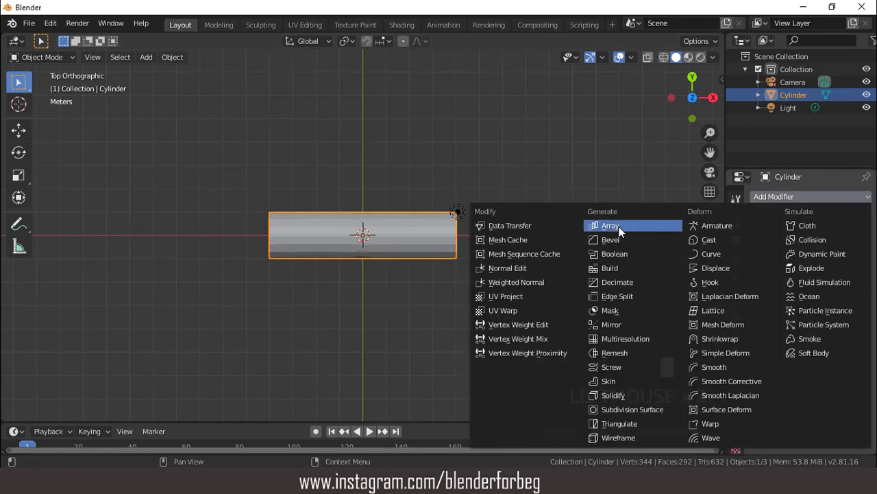
click(621, 231)
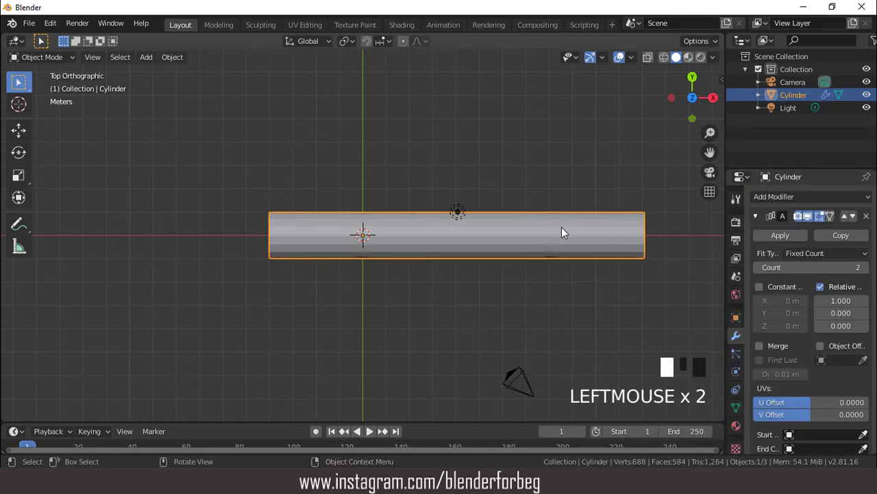
click(857, 267)
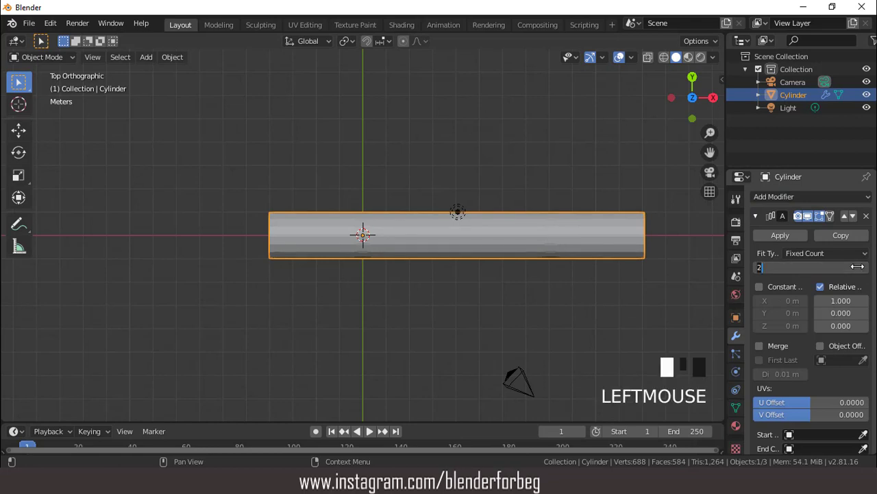
key(Return)
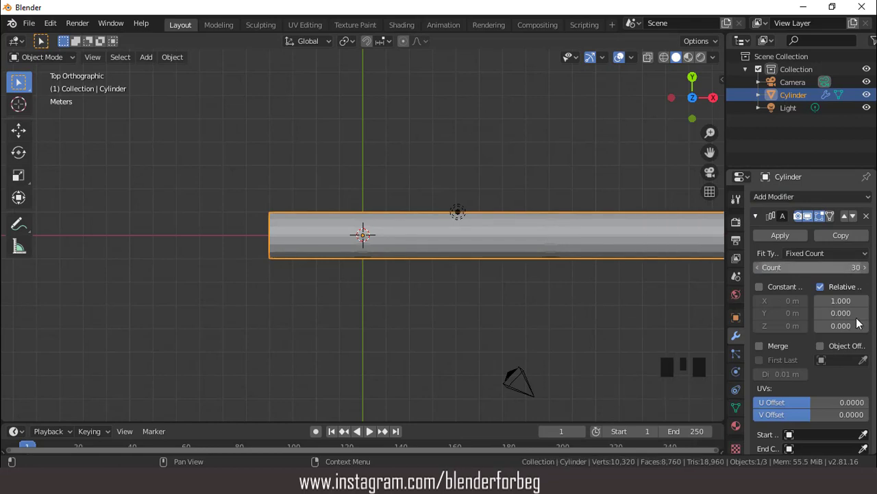
scroll(608, 214, down, 13)
scroll(612, 219, down, 5)
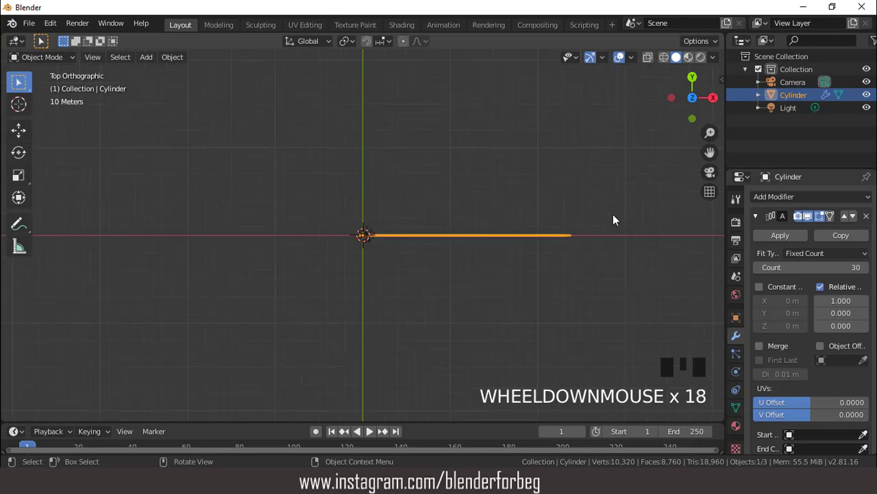
Select the camera and set its X location to 0 m
scroll(612, 219, up, 18)
middle_drag(595, 220, 510, 142)
scroll(432, 220, up, 3)
middle_drag(431, 220, 453, 198)
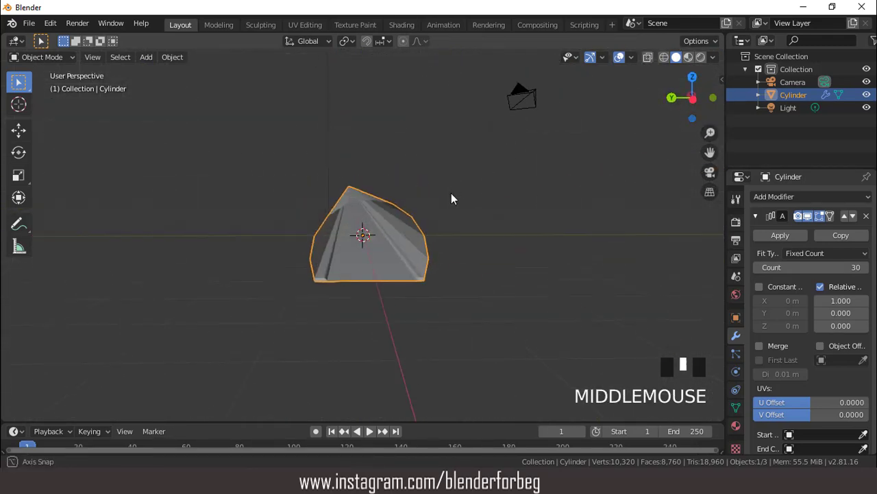
scroll(491, 118, down, 2)
click(488, 125)
scroll(475, 173, up, 2)
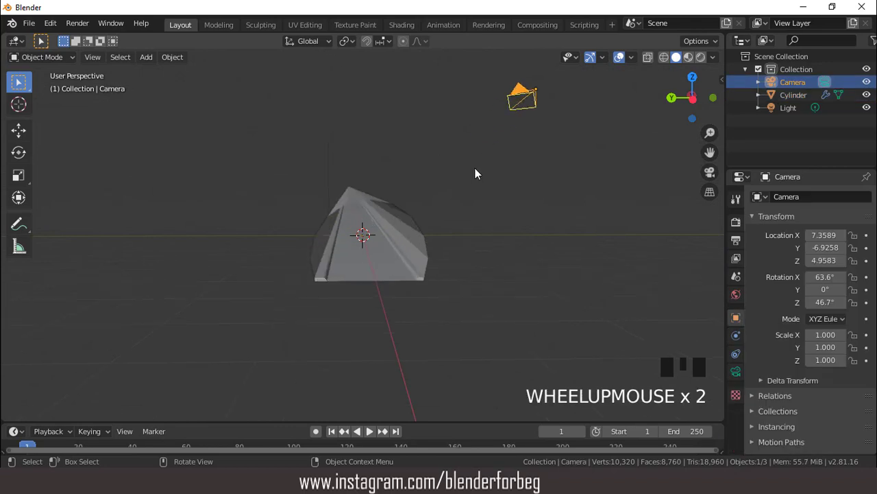
click(823, 236)
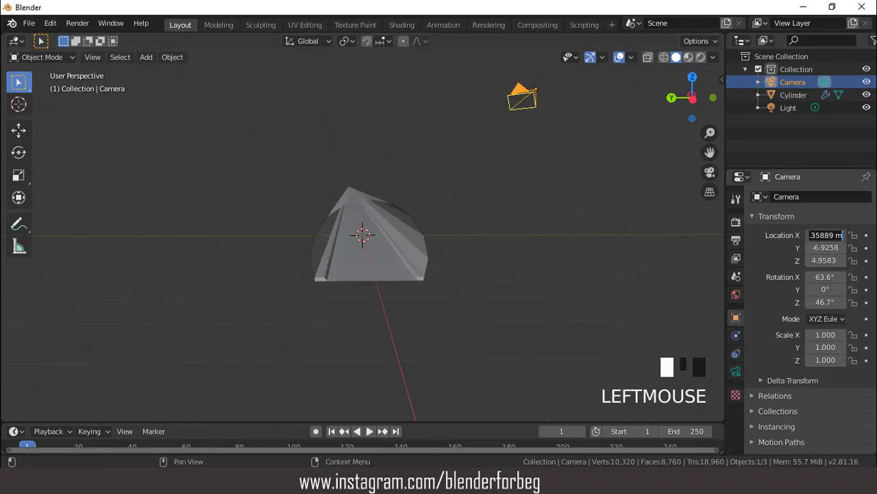
text(0)
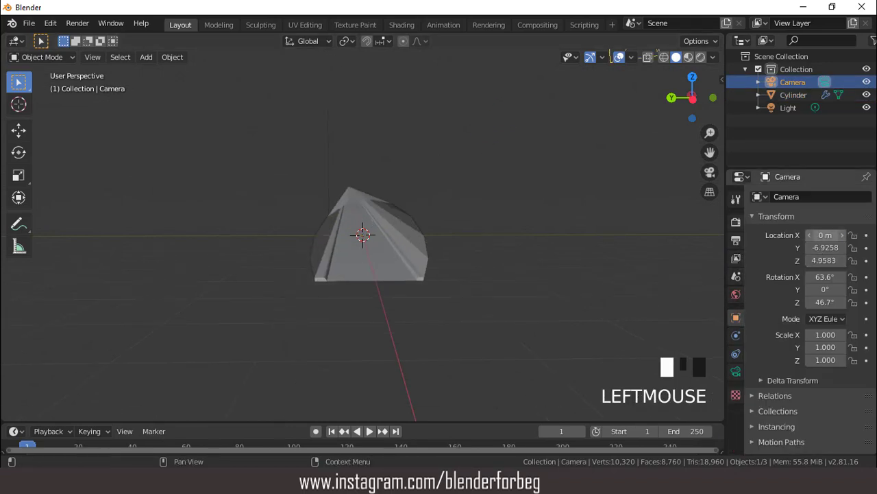
Set the camera's Y and Z location to 0 m
click(826, 247)
text(0)
key(Return)
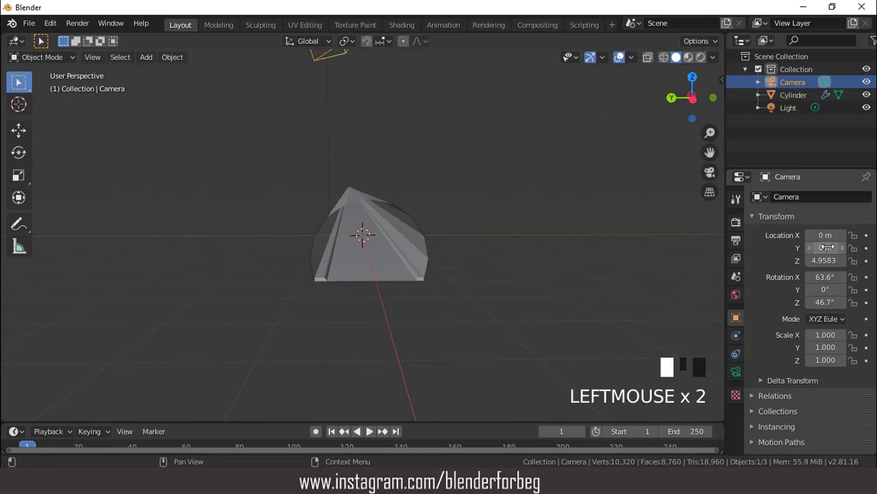
click(821, 260)
key(Return)
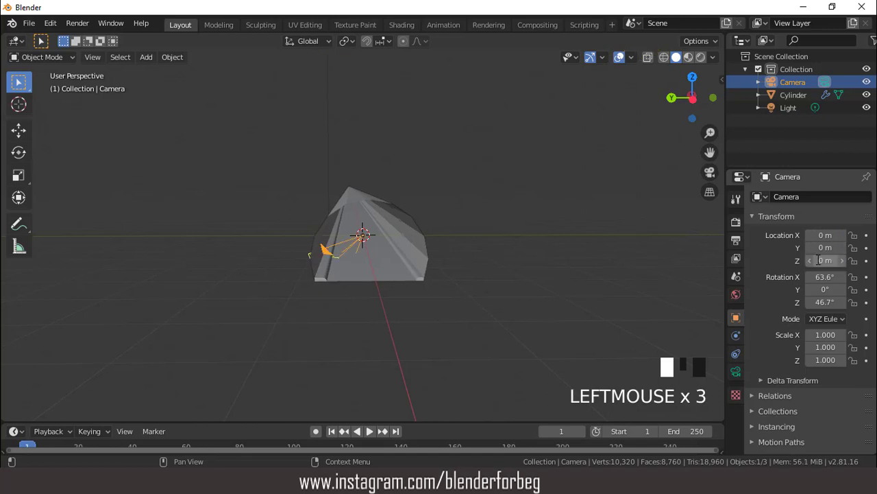
Set the camera's X rotation to 90° and look through the camera
click(825, 277)
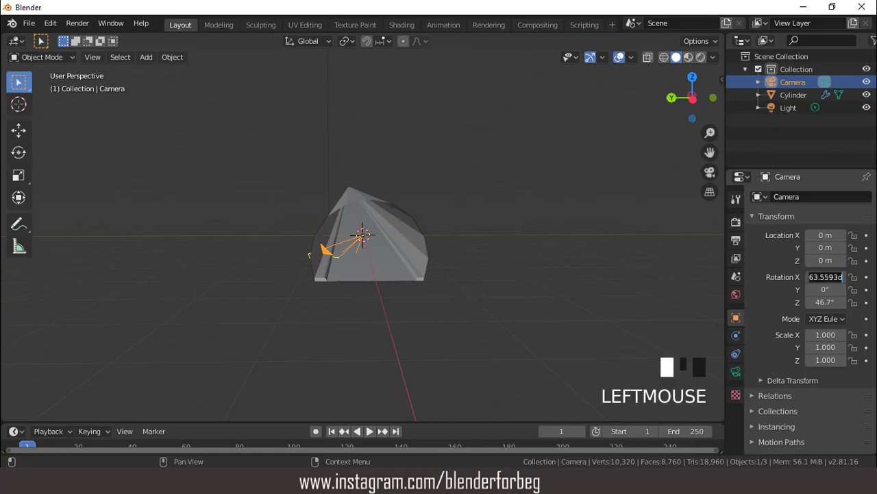
key(Return)
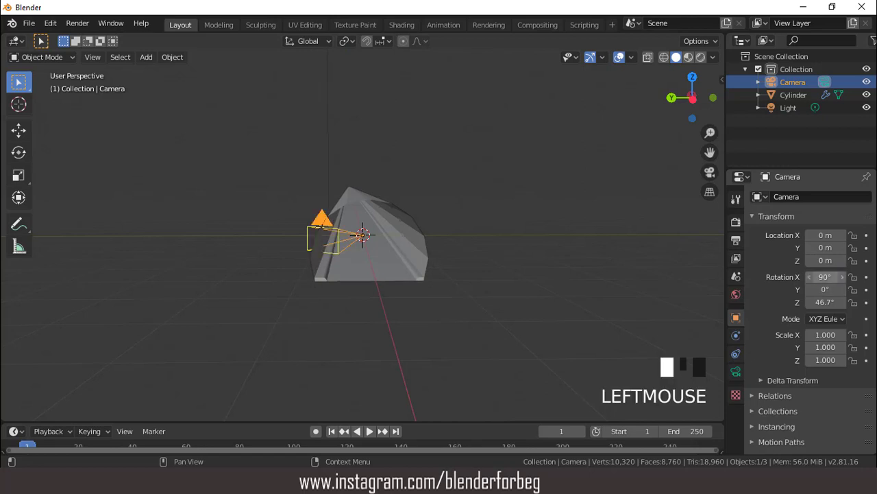
scroll(480, 277, up, 2)
key(KP_0)
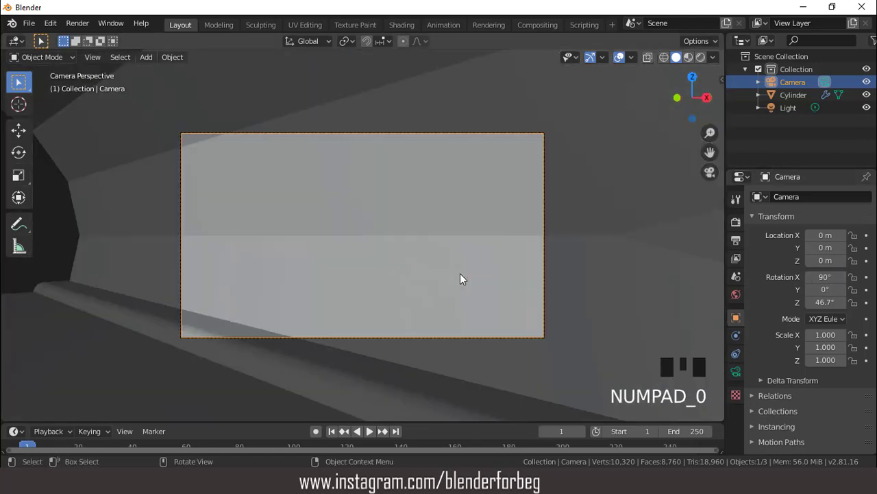
Set the camera's Z rotation to 90° and check the framing in camera view
click(822, 303)
text(90)
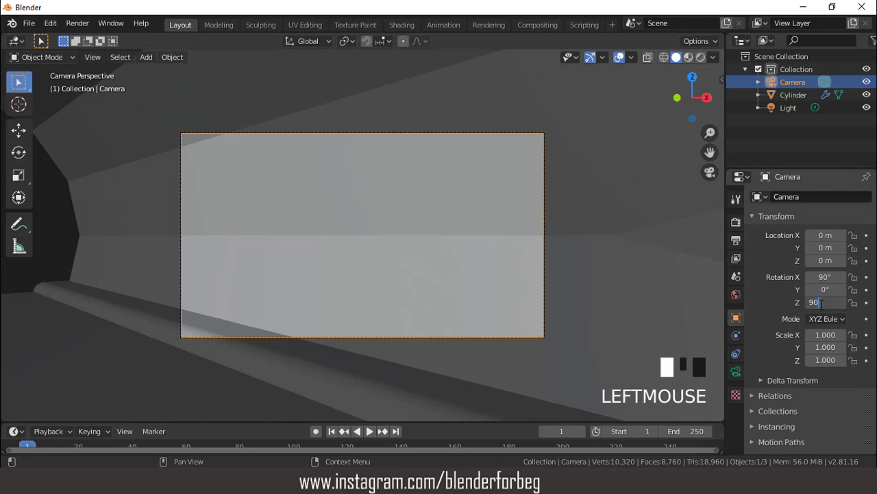
key(Return)
scroll(407, 217, down, 7)
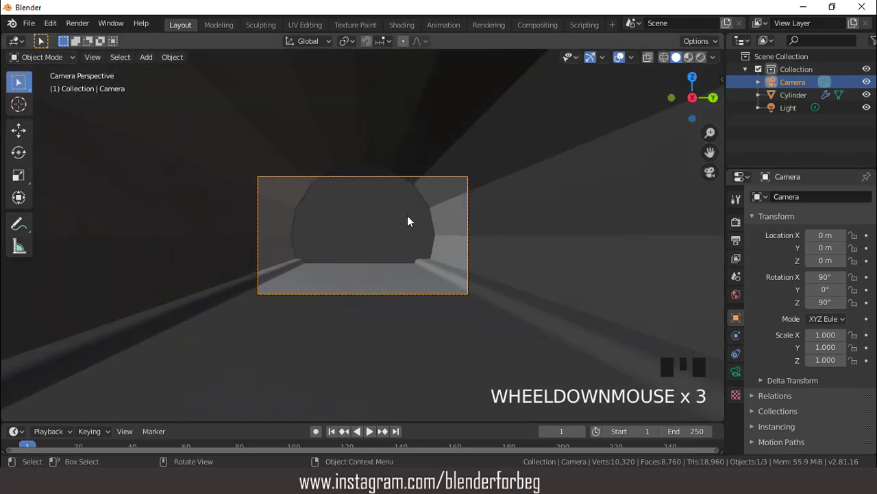
scroll(408, 216, up, 2)
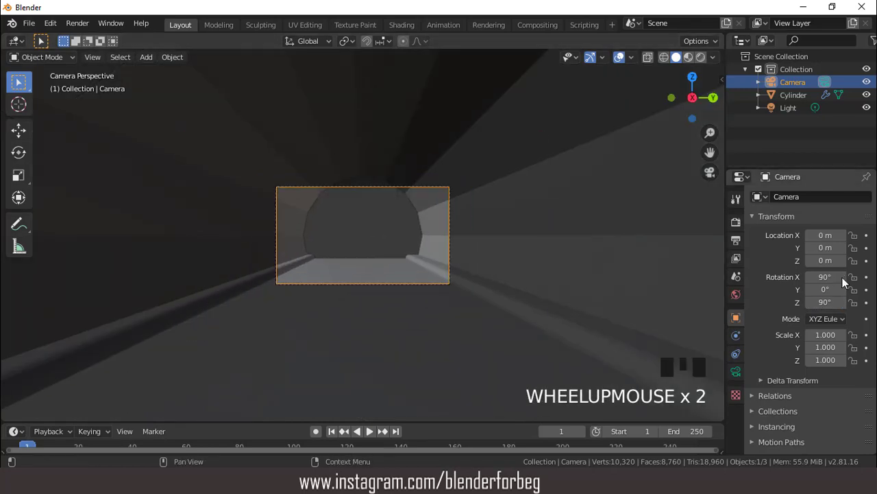
Set the camera's Z rotation to -90°, check the framing, and switch to the top view of the tunnel
click(814, 302)
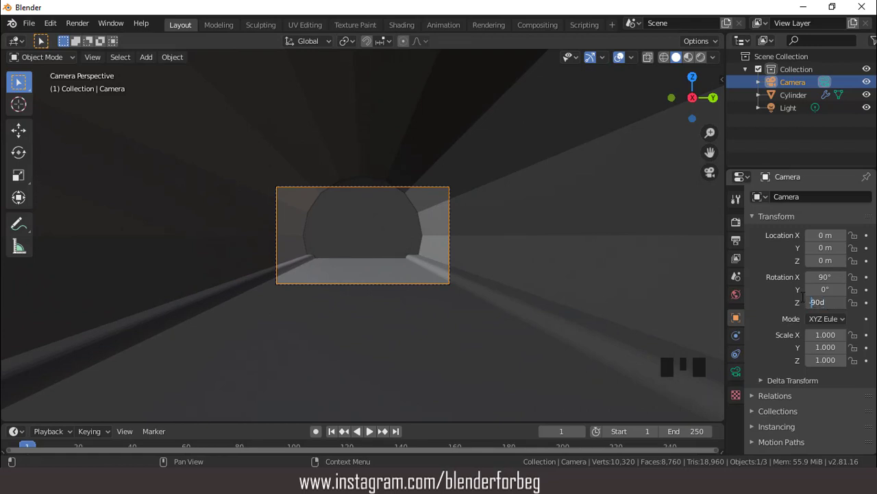
key(Return)
scroll(511, 246, down, 5)
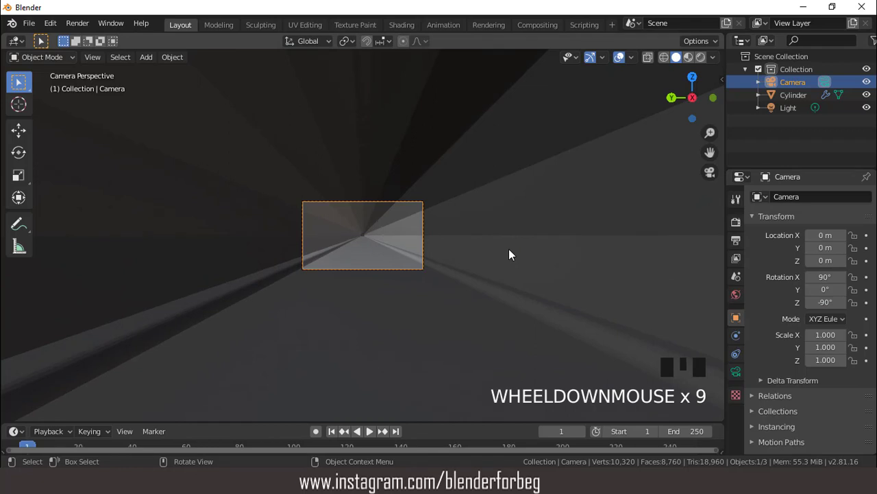
key(KP_0)
scroll(509, 250, down, 5)
middle_drag(489, 253, 372, 231)
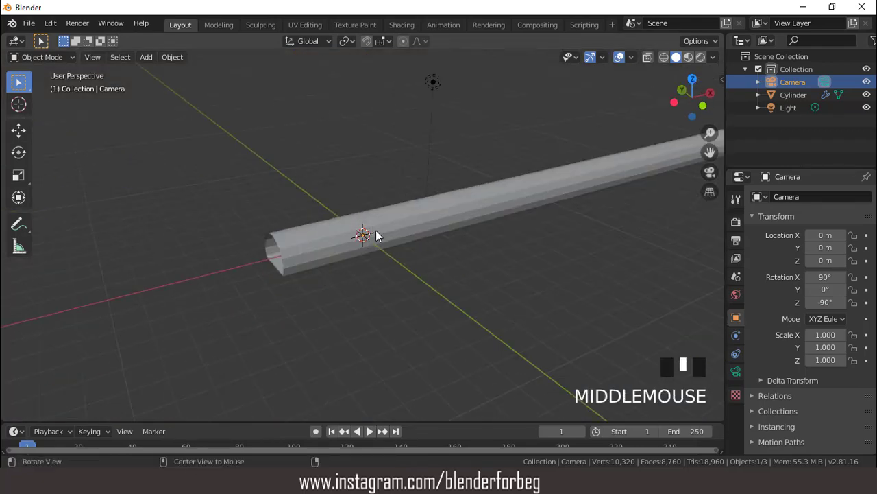
scroll(370, 208, up, 2)
key(KP_7)
key(g)
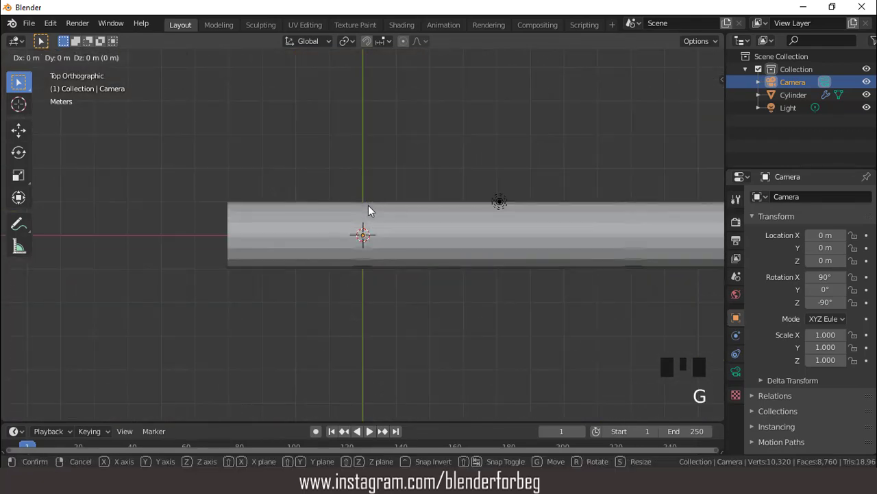
key(y)
click(328, 203)
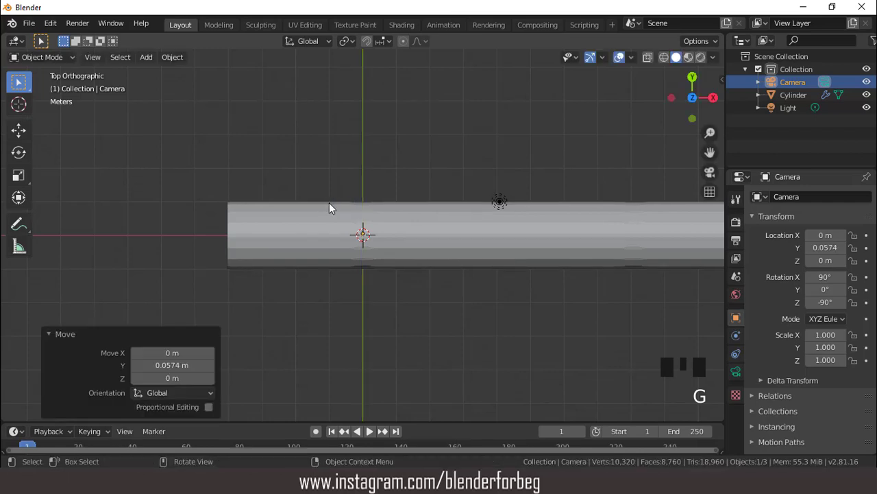
key(ctrl+z)
Move the camera about -3.65 m along X towards the tunnel's near end and check the camera view
key(g)
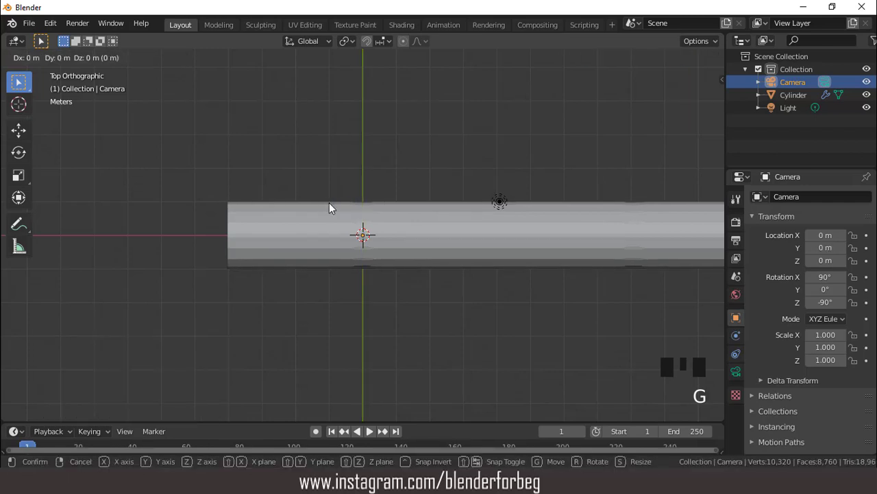
key(x)
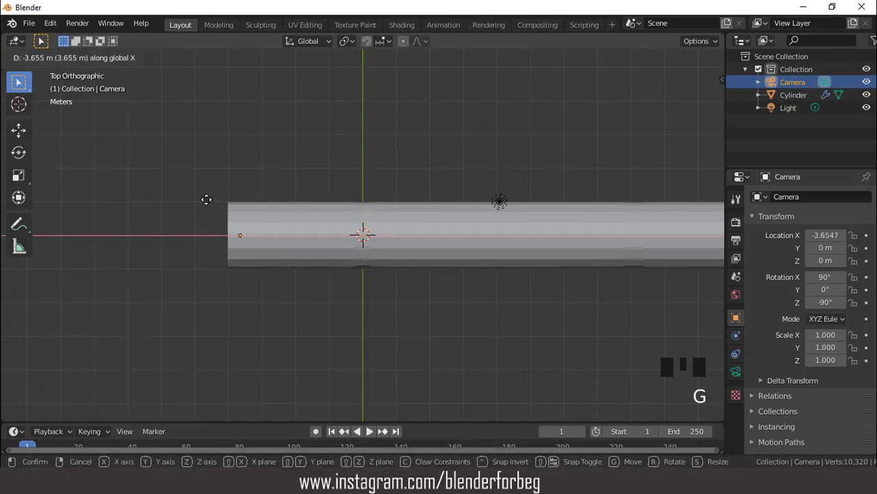
click(207, 200)
key(KP_0)
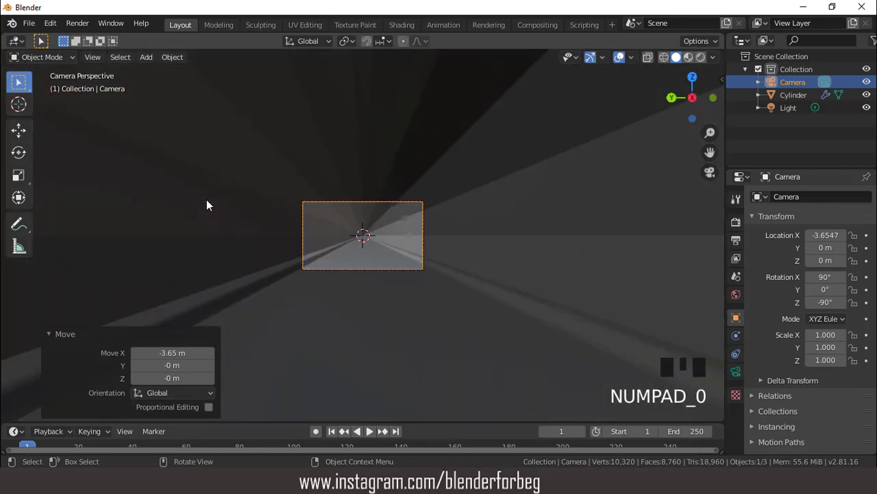
From the top view, move the camera about another -0.94 m along X, just outside the tunnel entrance
key(KP_0)
key(g)
key(x)
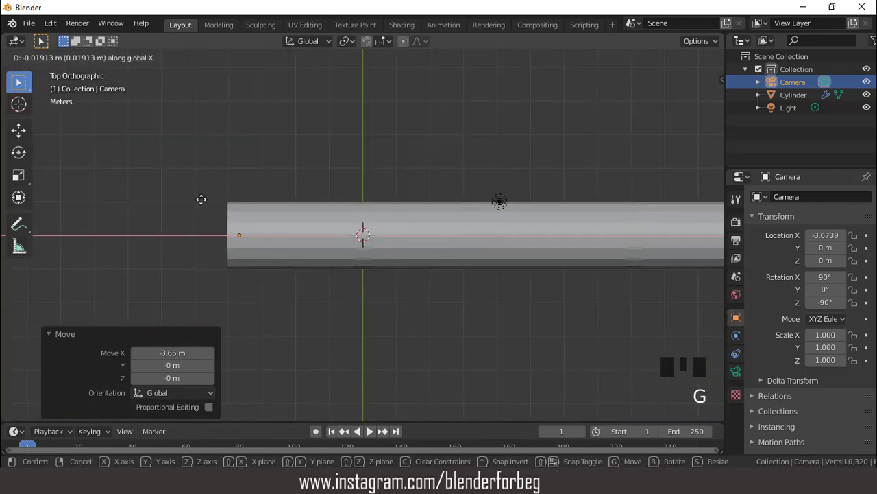
click(175, 195)
key(KP_0)
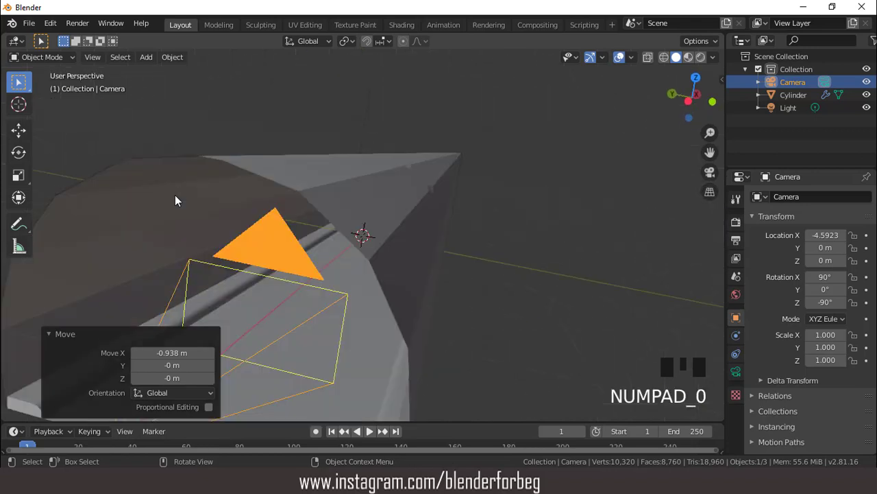
In camera view, raise the camera about 0.14 m along Z
scroll(399, 184, down, 4)
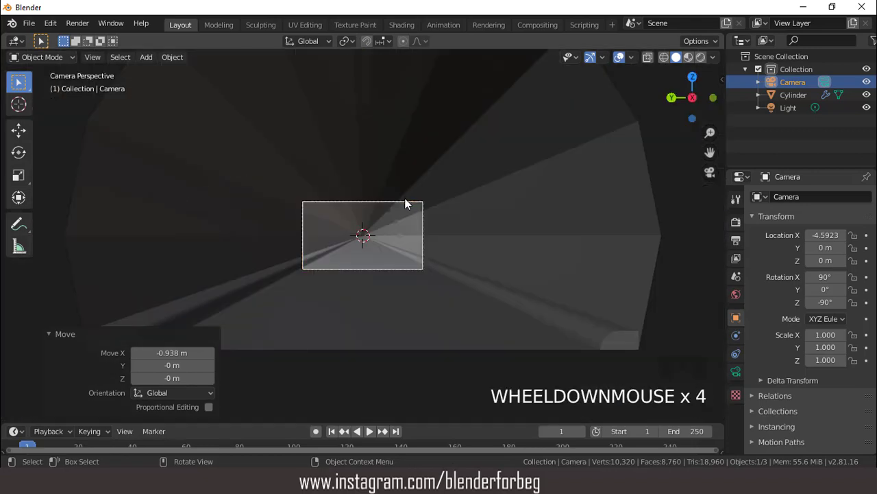
key(g)
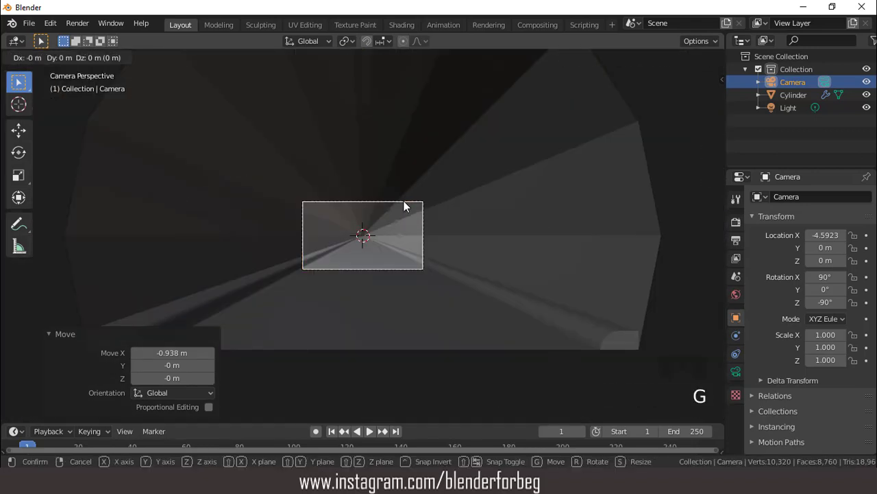
key(z)
click(403, 197)
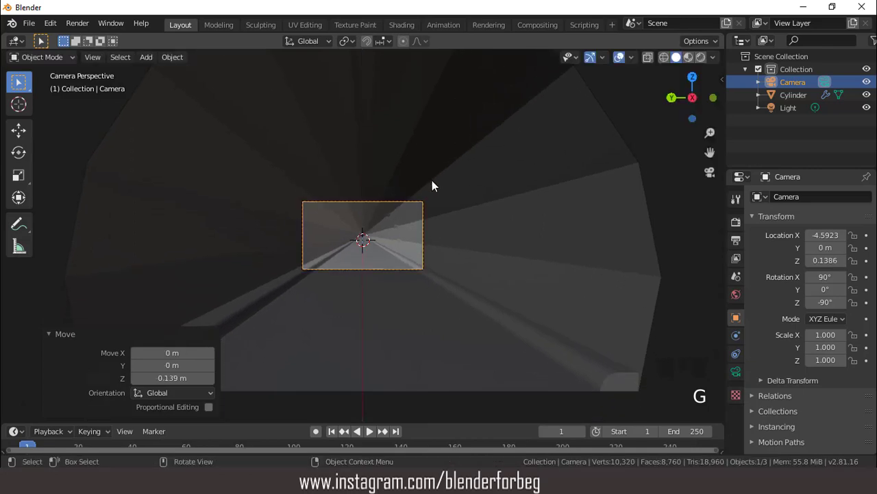
Leave the camera view and show the tunnel entrance from outside in rendered shading
key(KP_0)
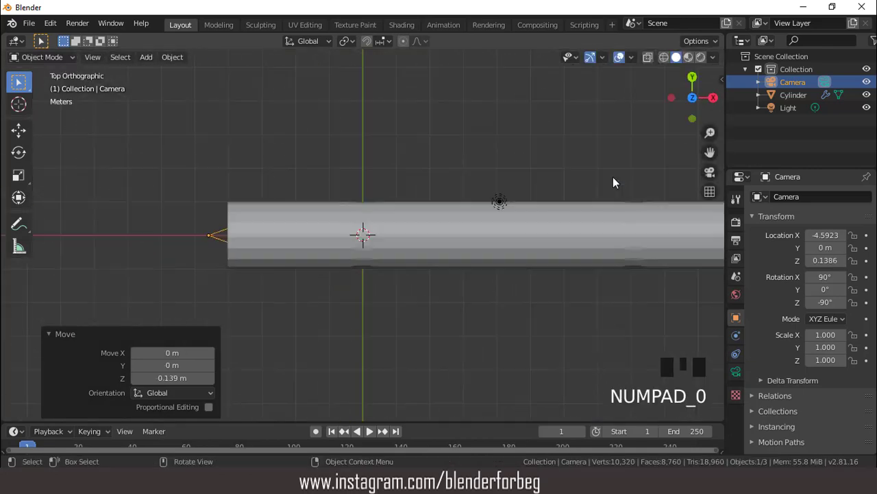
scroll(613, 177, down, 4)
middle_drag(519, 160, 544, 82)
scroll(480, 180, up, 4)
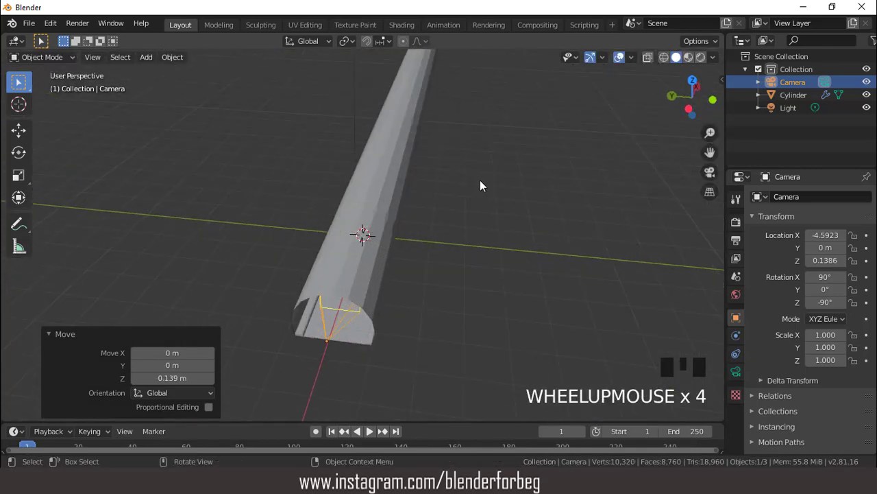
middle_drag(480, 180, 490, 151)
scroll(488, 153, up, 2)
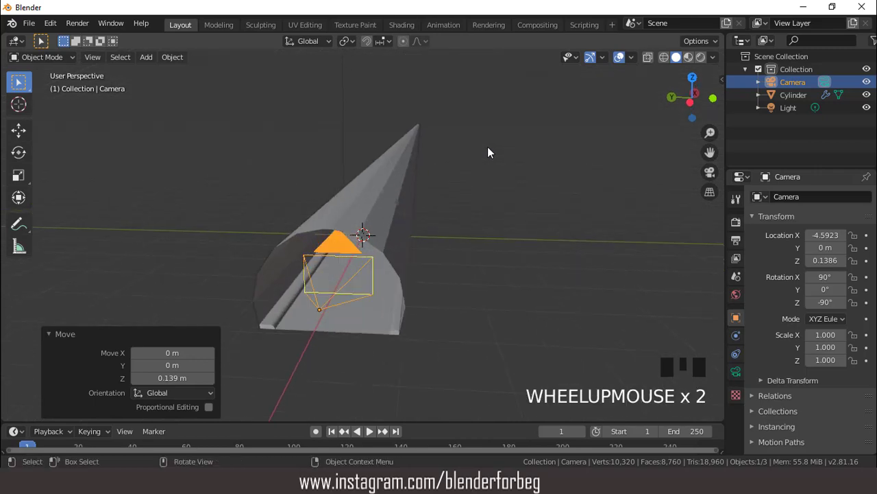
click(699, 57)
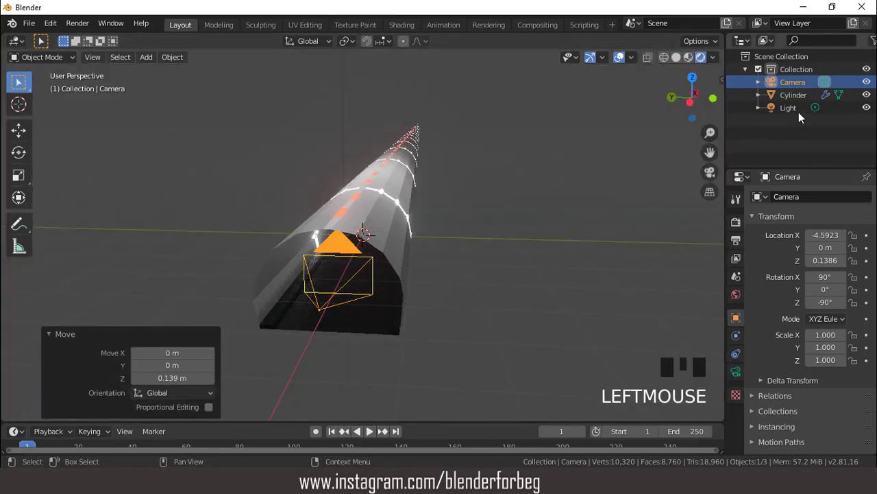
Hide the default light and delete it from the scene
click(866, 108)
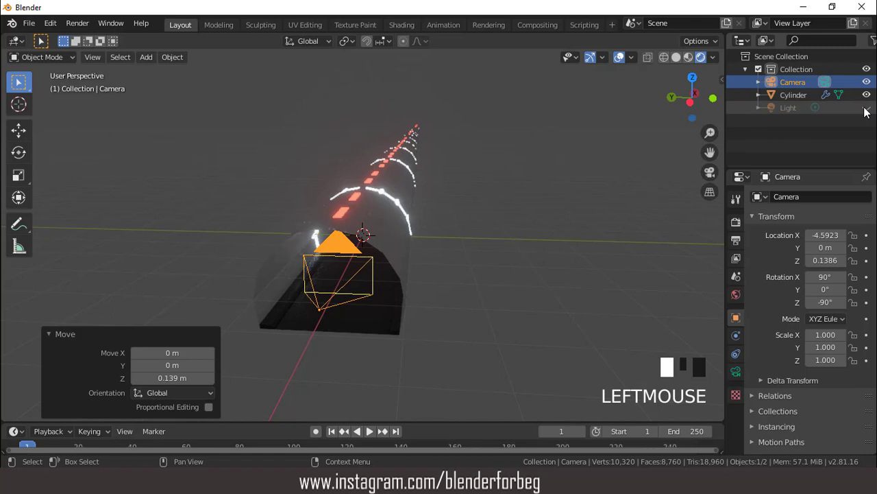
click(791, 108)
right_click(791, 109)
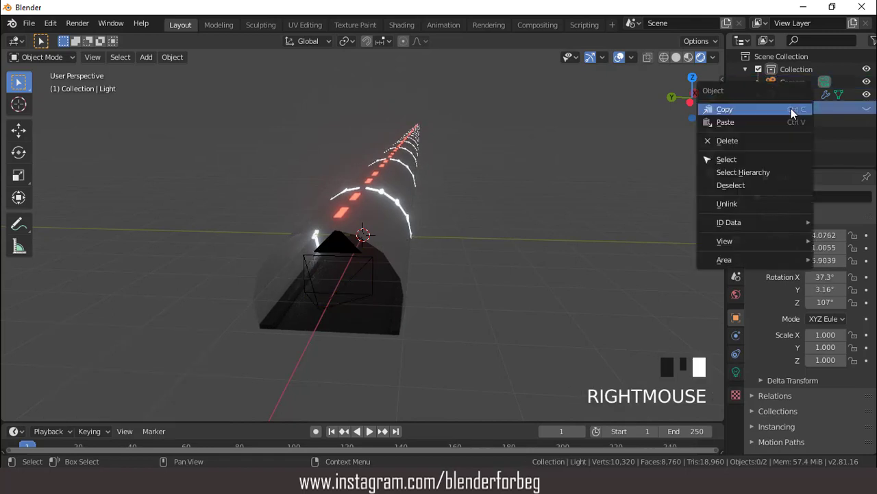
click(740, 143)
Set the world background color to black
scroll(467, 229, up, 2)
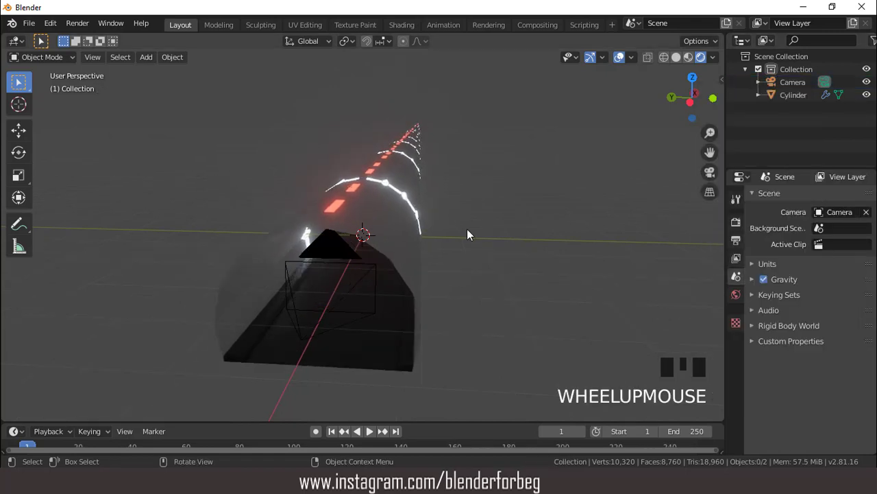
click(735, 294)
click(850, 282)
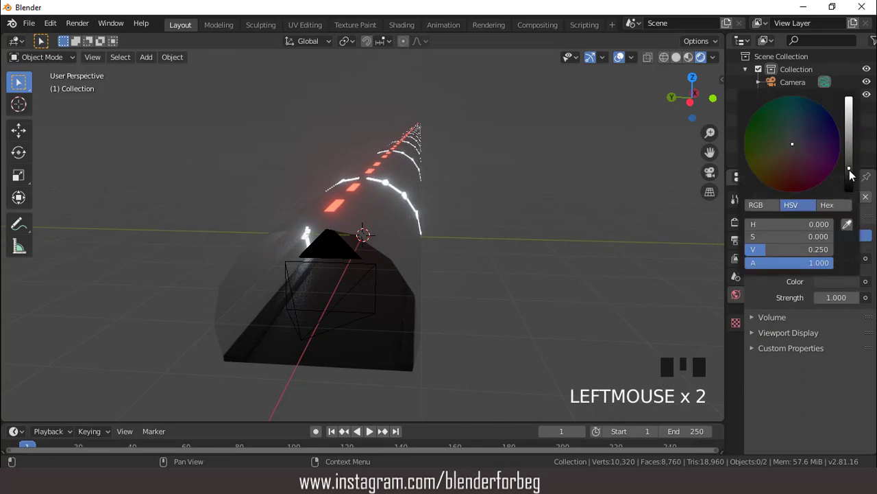
drag(853, 176, 849, 190)
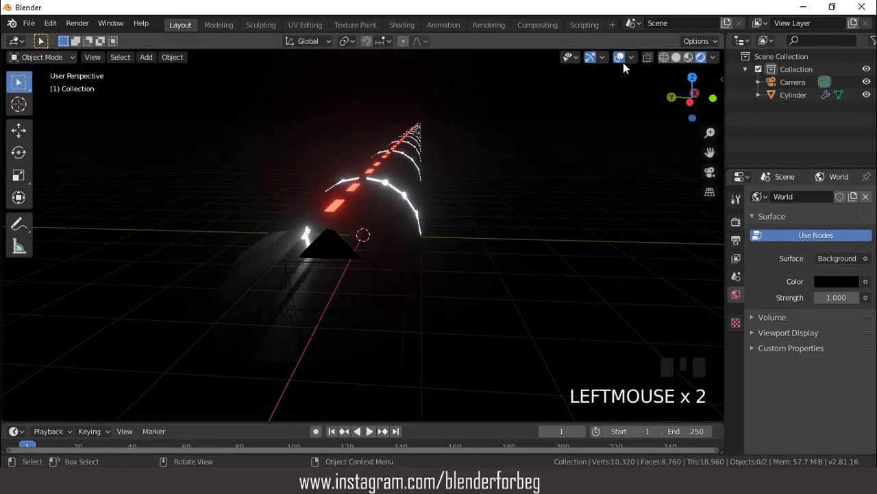
Turn off the viewport overlays and look through the camera at the rendered tunnel
click(620, 57)
scroll(569, 174, up, 1)
scroll(569, 174, up, 1)
scroll(569, 174, down, 2)
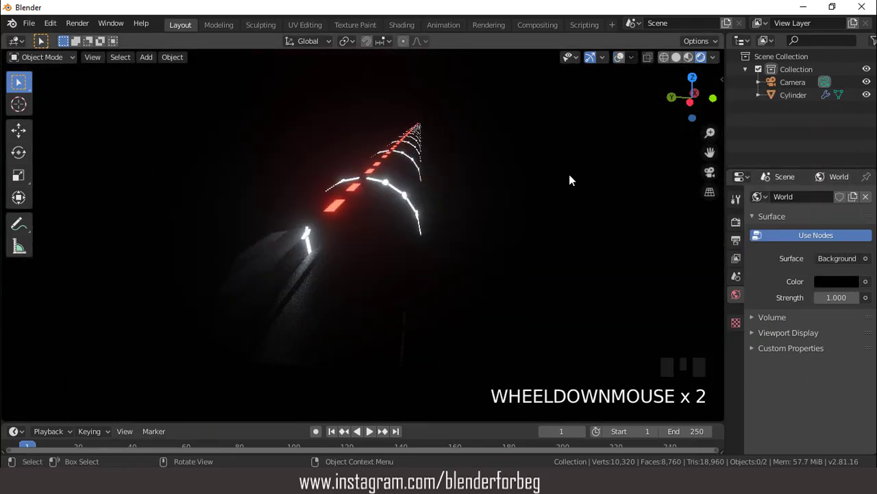
key(KP_0)
scroll(391, 235, up, 2)
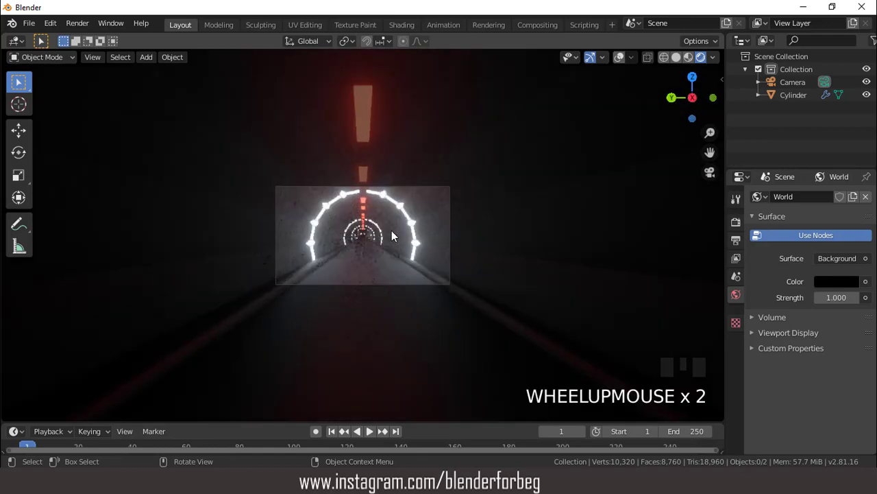
scroll(392, 236, up, 2)
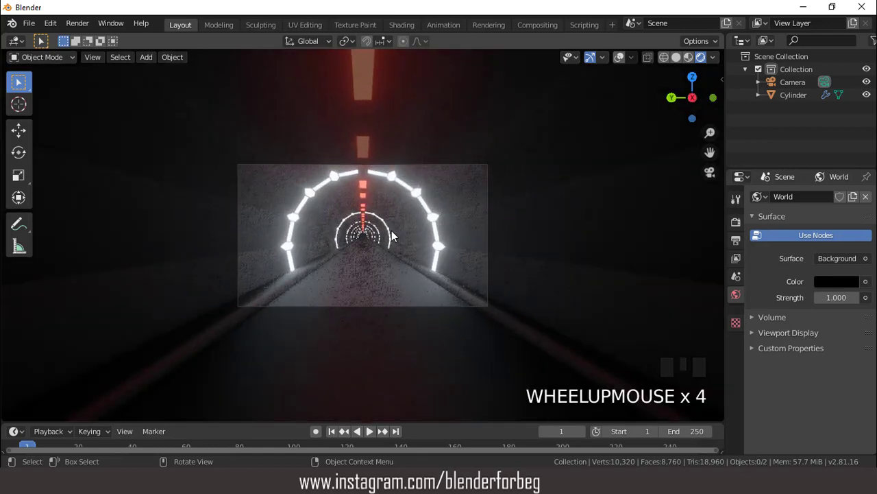
Select the tunnel and reduce the roughness of its black Material.004 to about 0.347 for a glossier floor
click(442, 347)
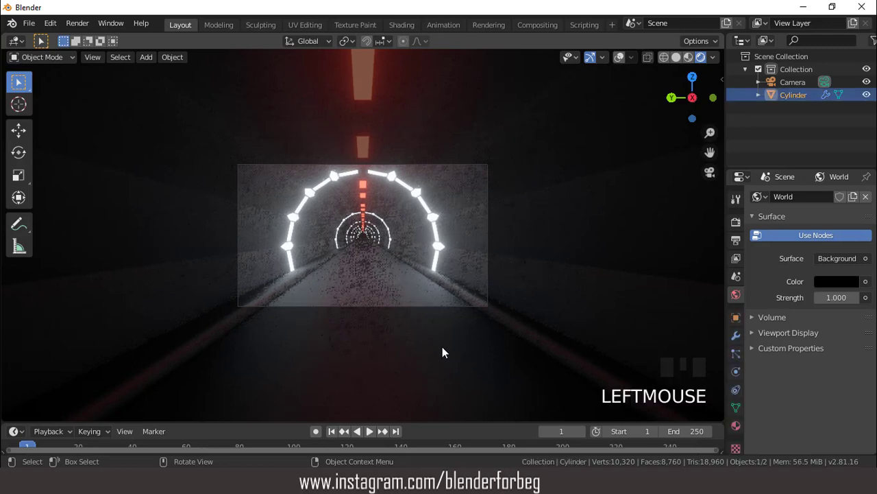
click(735, 425)
scroll(809, 336, down, 1)
scroll(814, 332, down, 4)
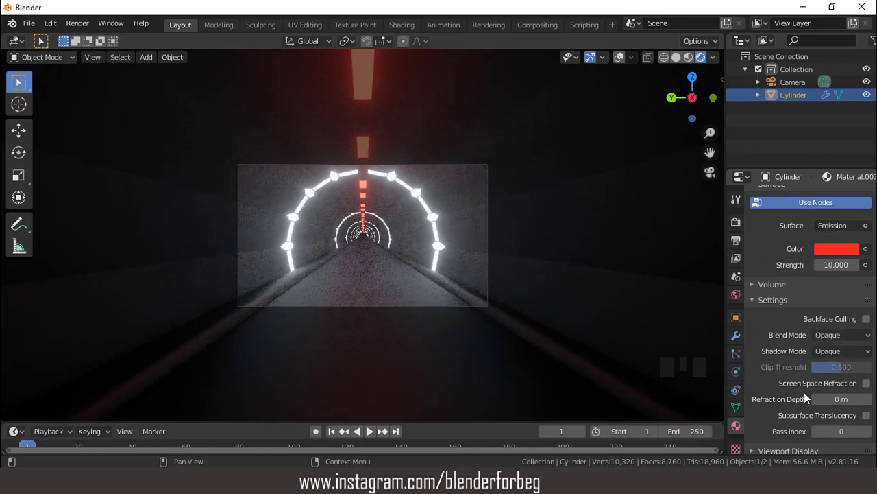
scroll(805, 396, up, 3)
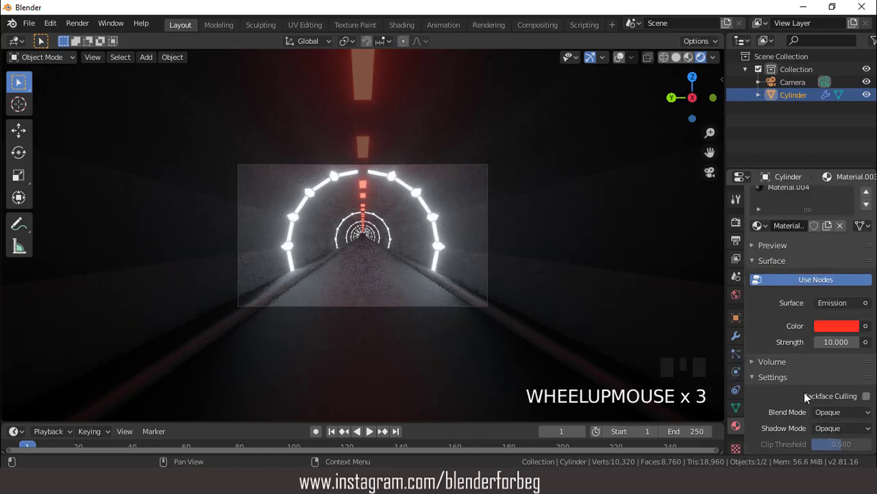
scroll(805, 397, up, 2)
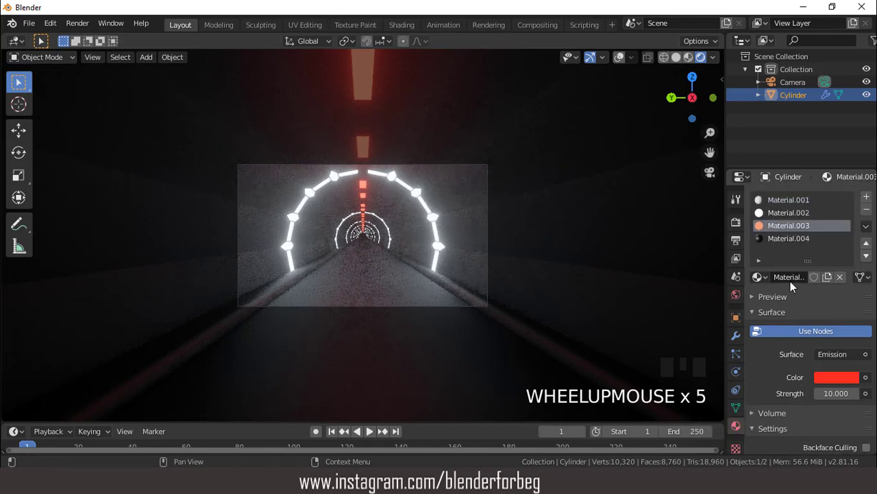
click(780, 238)
scroll(840, 338, down, 3)
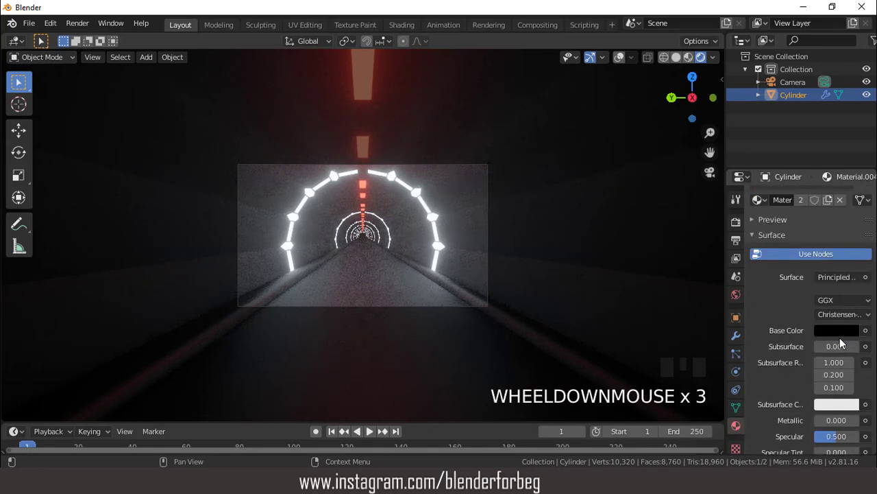
scroll(840, 337, down, 7)
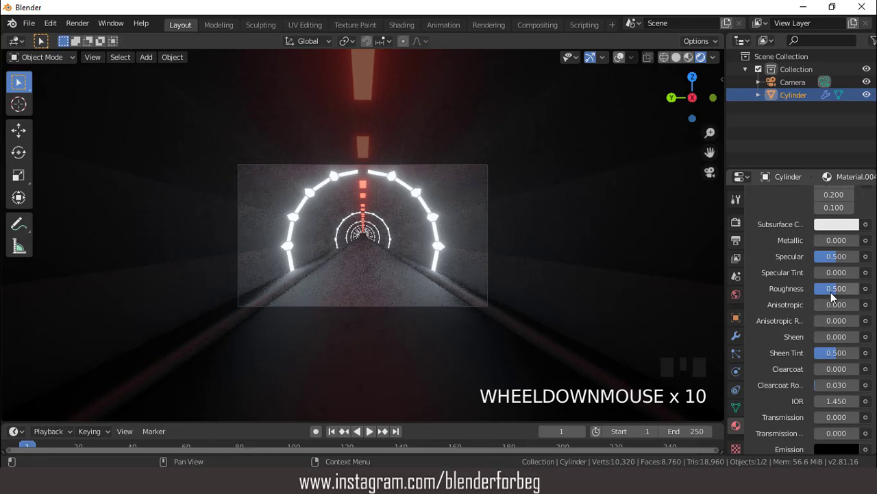
drag(831, 292, 824, 292)
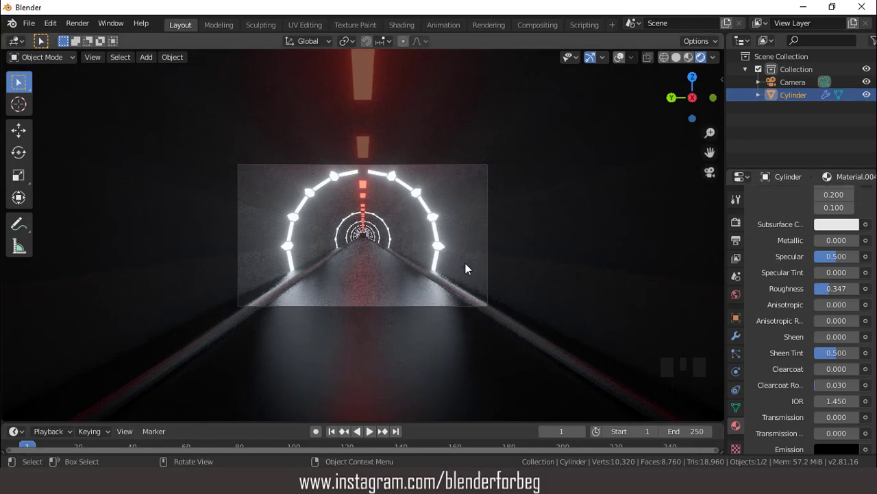
Shift the emission color of Material.003, the ceiling strips, from red to orange
scroll(464, 262, up, 2)
scroll(463, 262, up, 2)
scroll(462, 263, up, 2)
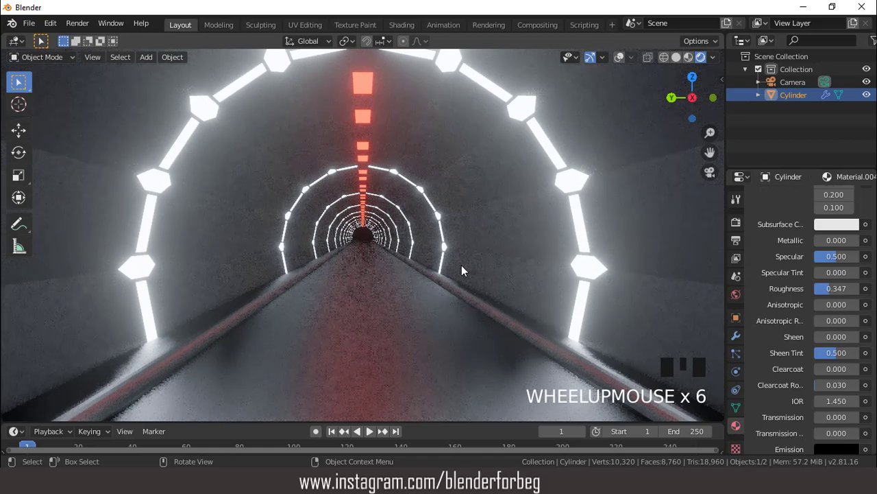
scroll(801, 259, up, 7)
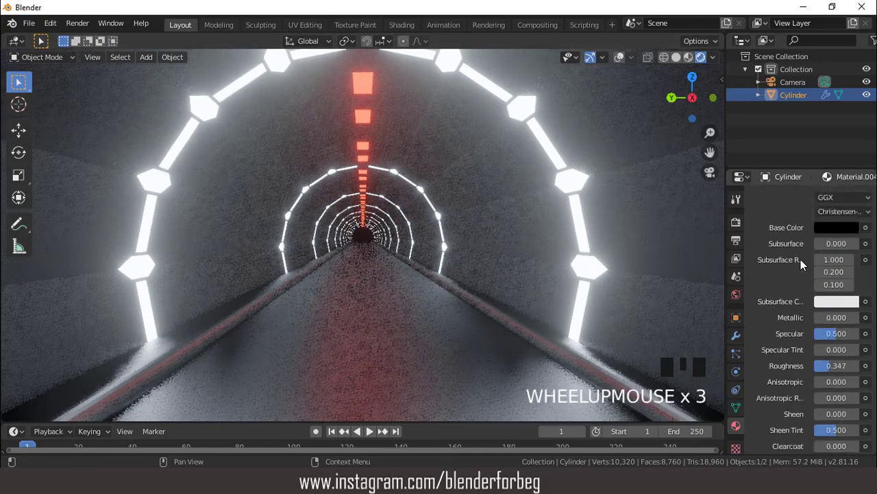
scroll(800, 260, up, 4)
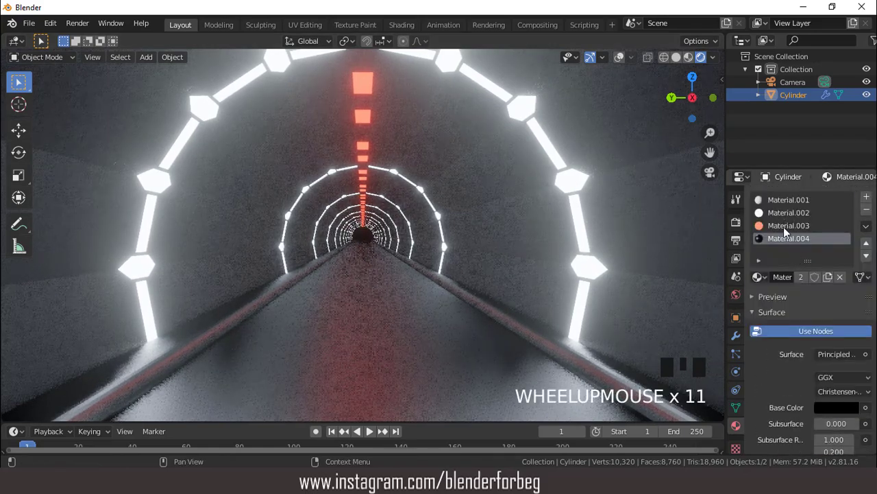
click(784, 226)
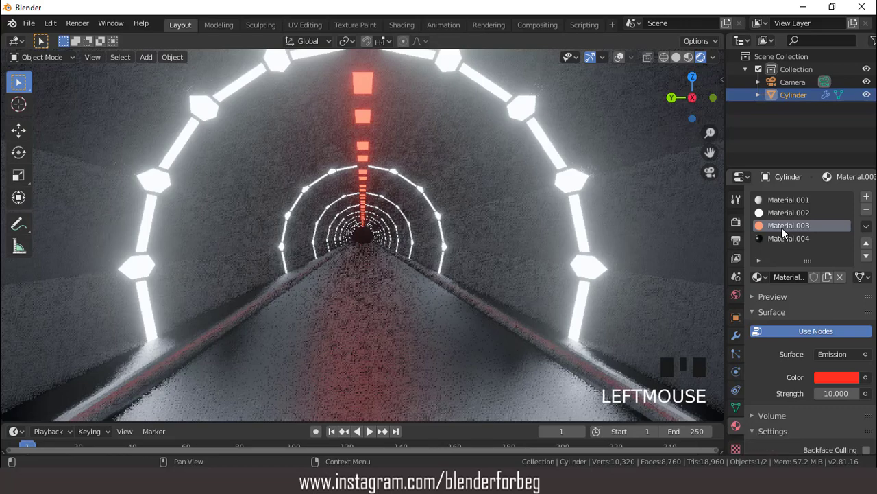
click(826, 379)
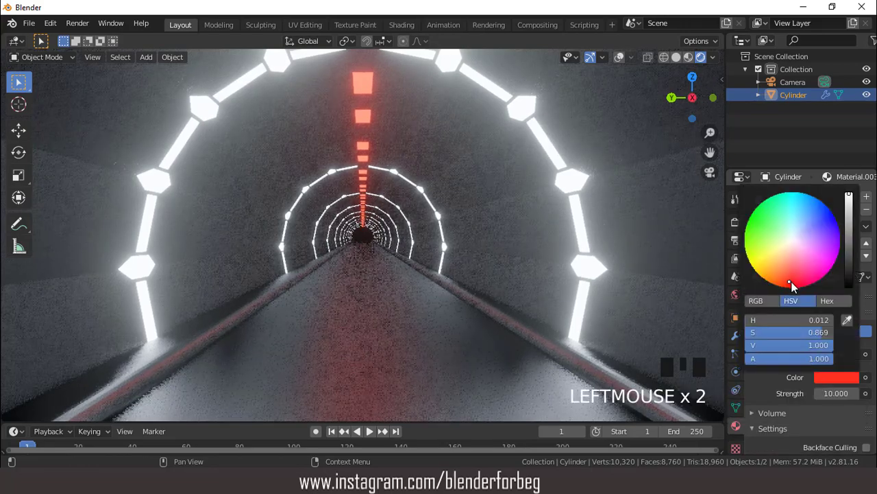
drag(790, 281, 783, 280)
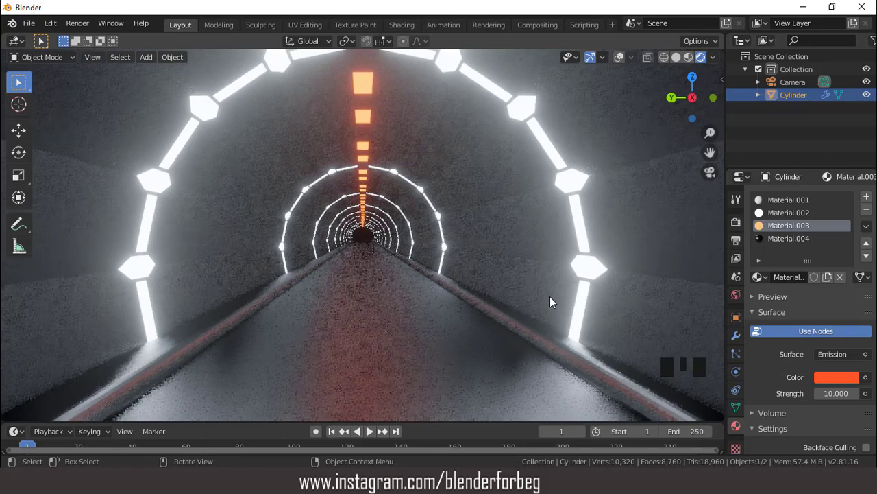
click(510, 178)
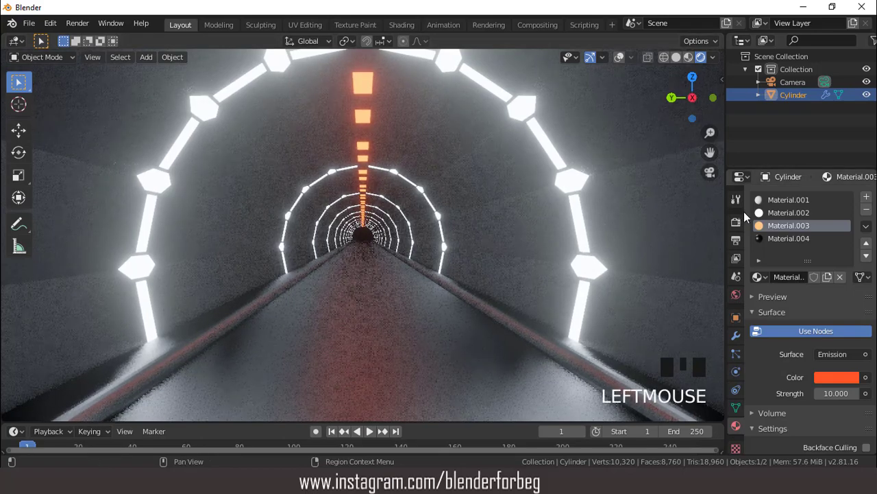
Set the base color of the tunnel wall's Material.001 to black
click(788, 199)
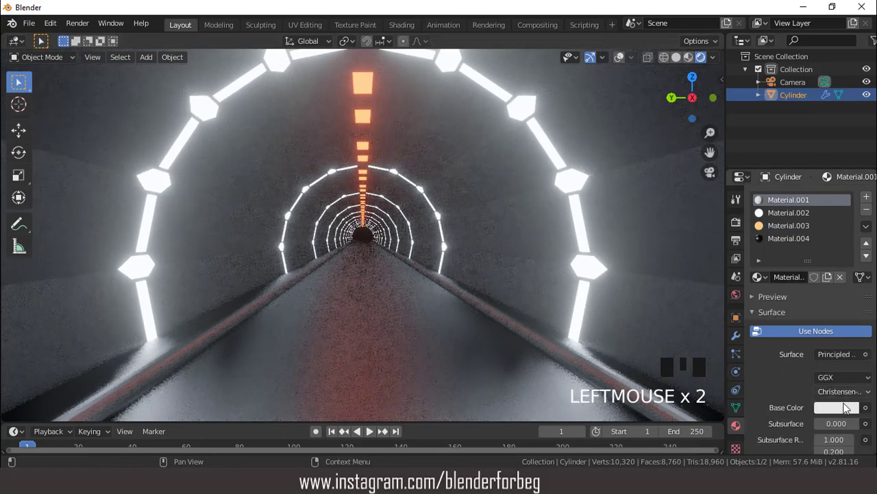
click(842, 408)
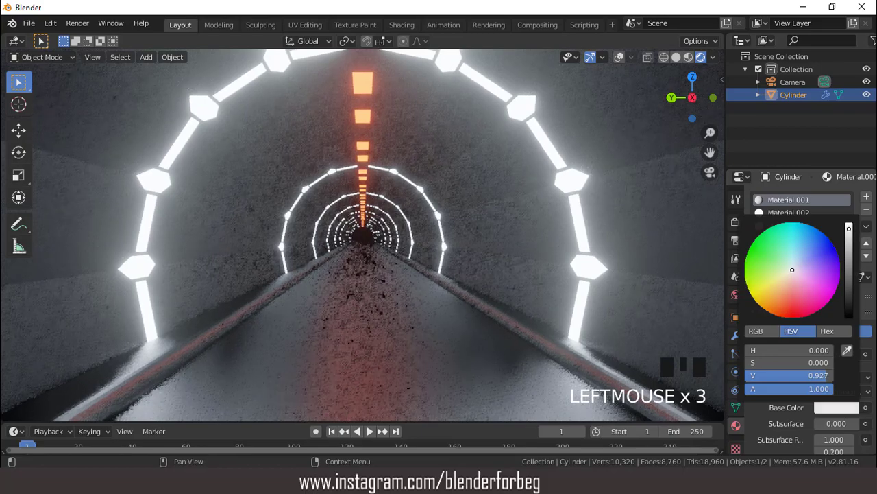
drag(848, 228, 848, 323)
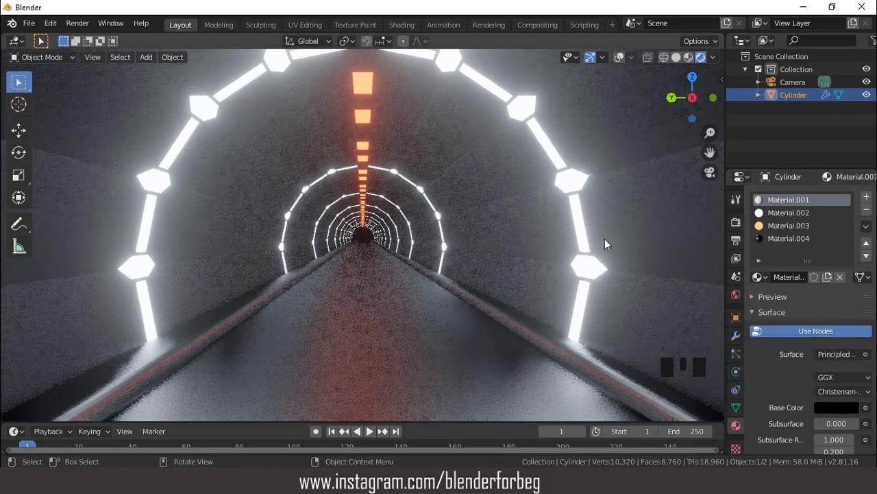
Raise the roughness of Material.001 to about 0.889 and check the walls in the camera view
scroll(818, 375, down, 4)
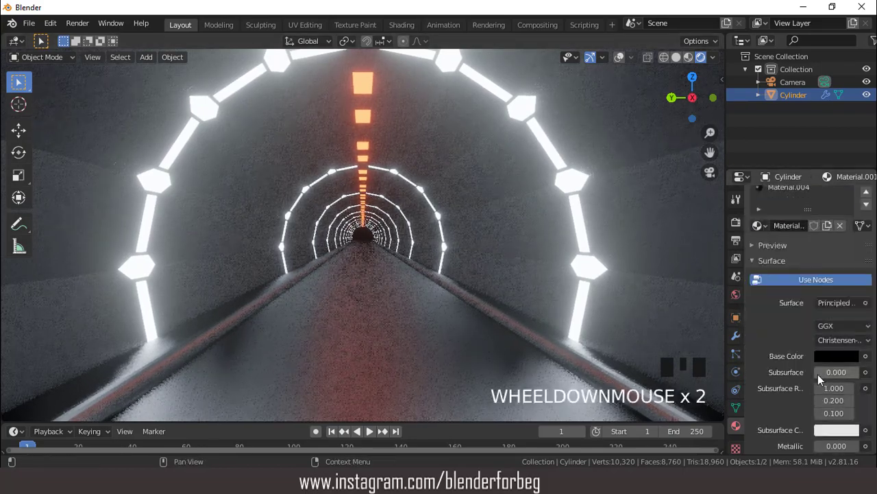
scroll(820, 379, down, 1)
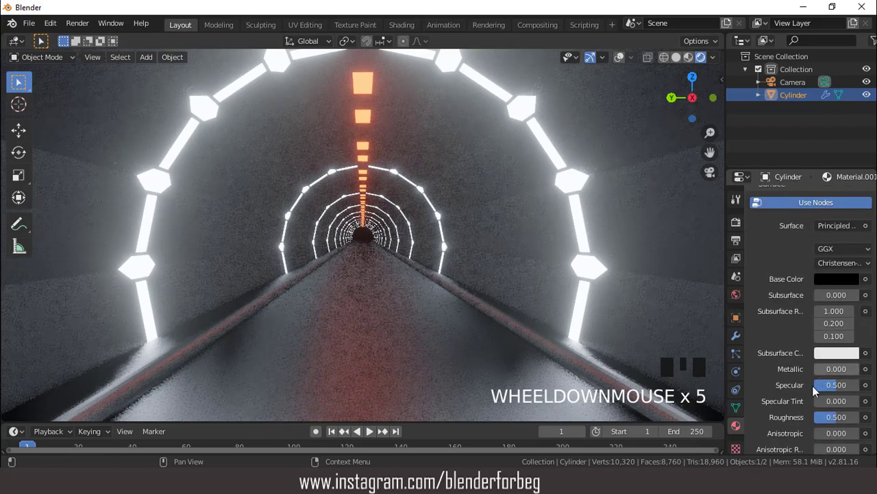
click(832, 418)
drag(832, 417, 856, 421)
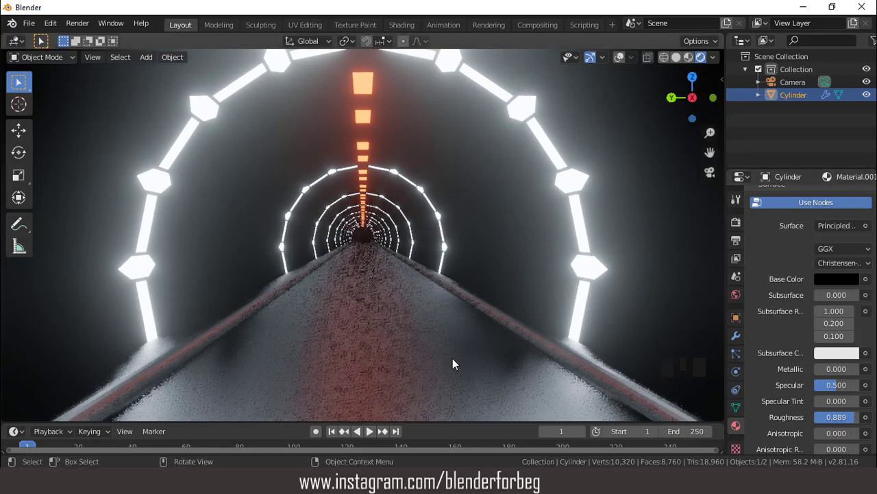
scroll(415, 291, down, 2)
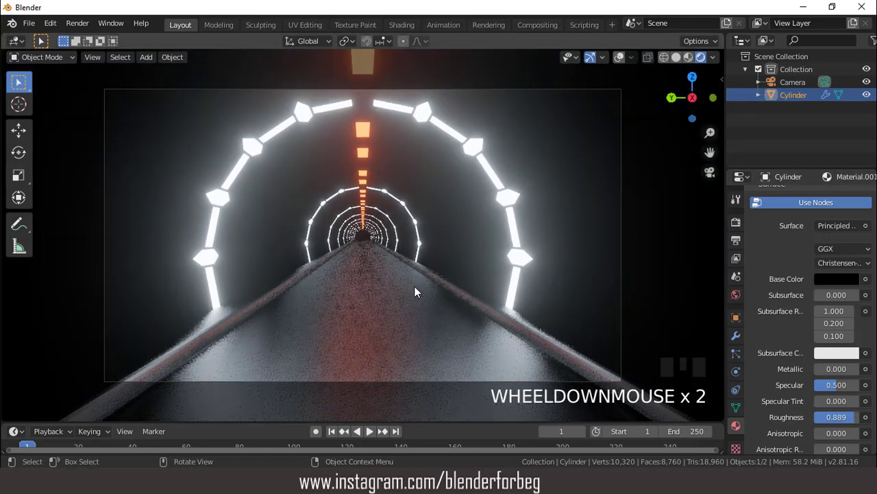
scroll(414, 291, down, 2)
scroll(414, 288, up, 3)
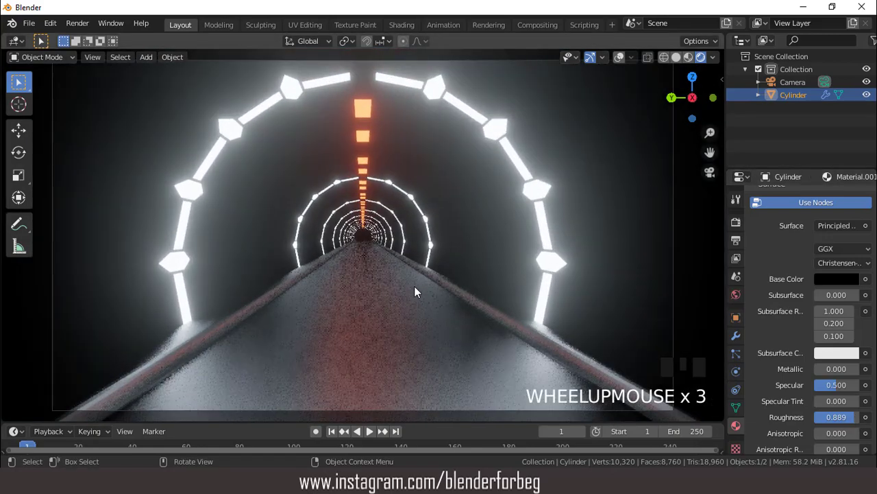
Leave the camera view, show the whole tunnel in solid shading with overlays on, and select the camera
key(KP_0)
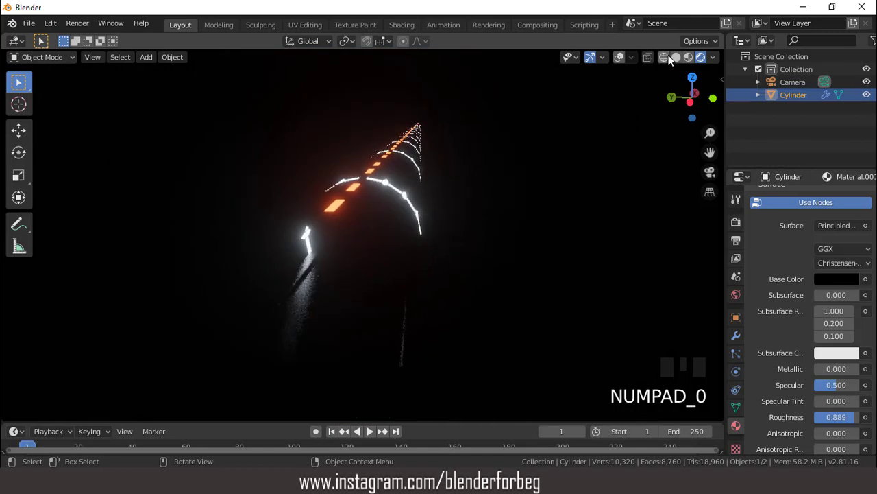
click(675, 57)
scroll(519, 180, down, 2)
mouse_move(519, 180)
middle_down()
mouse_move(494, 199)
mouse_move(508, 185)
middle_up()
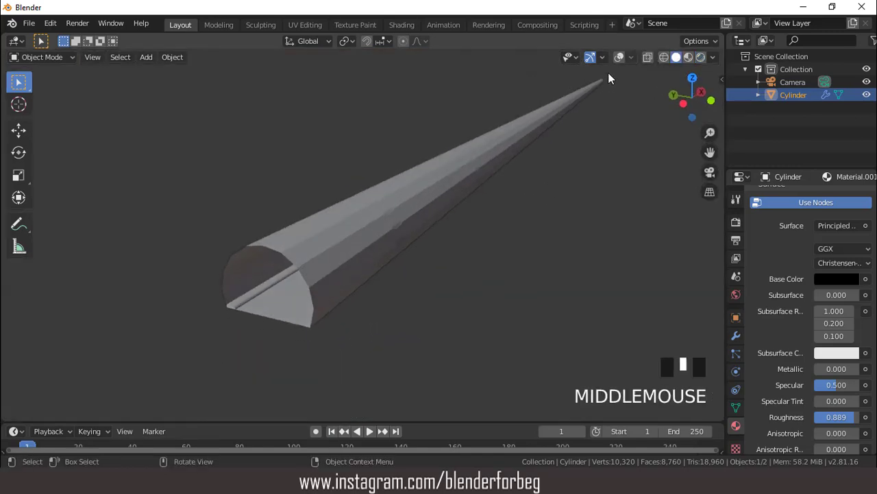
click(619, 57)
click(792, 82)
scroll(454, 206, down, 2)
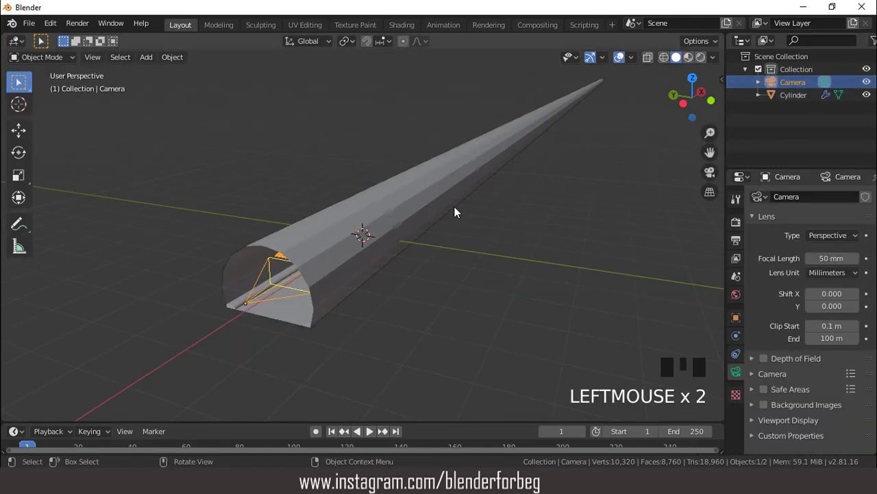
scroll(439, 206, down, 3)
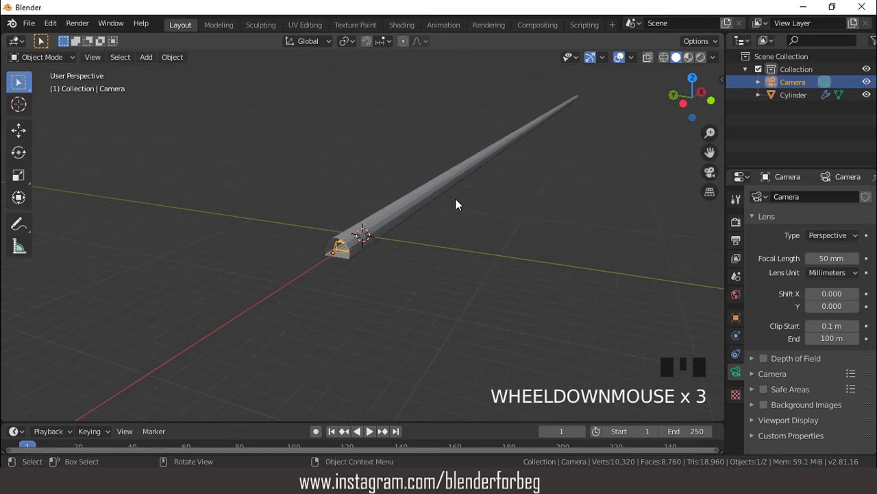
Enlarge the timeline, turn on auto keying, and keyframe the camera's X location at frame 1
drag(411, 421, 406, 345)
click(316, 353)
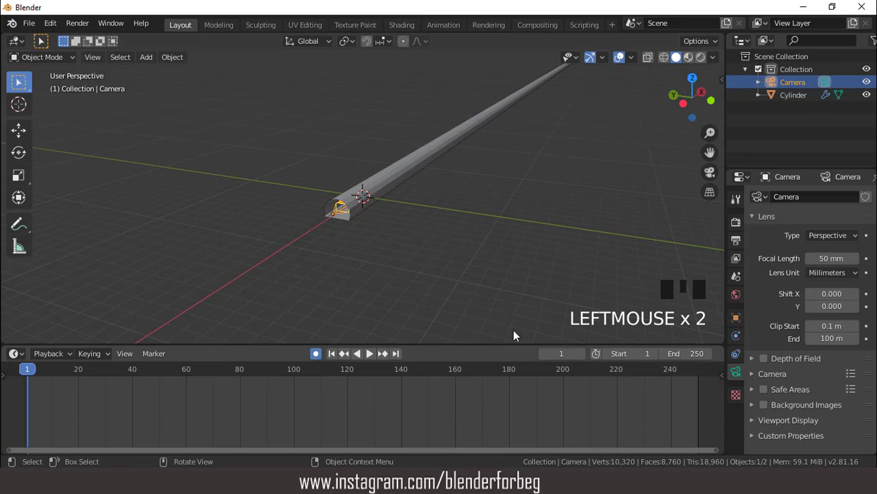
click(735, 317)
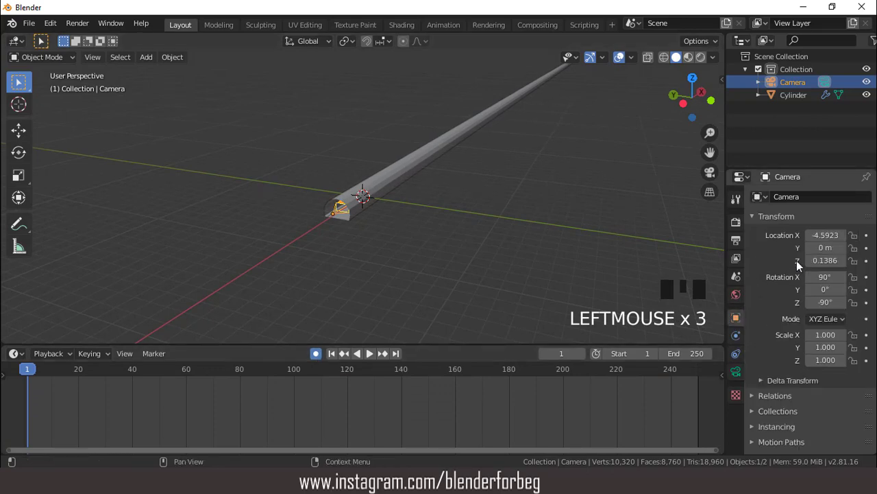
click(866, 236)
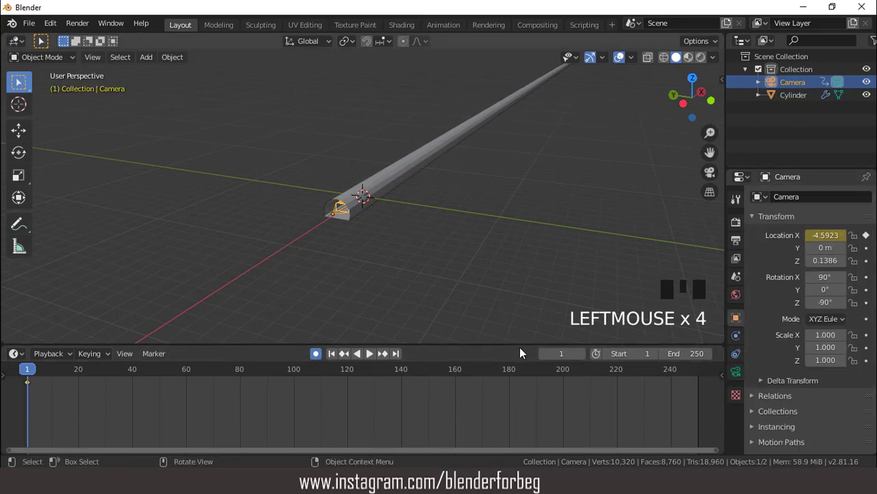
Go to frame 250 and set the camera's X location to 100 m as the end keyframe
click(395, 354)
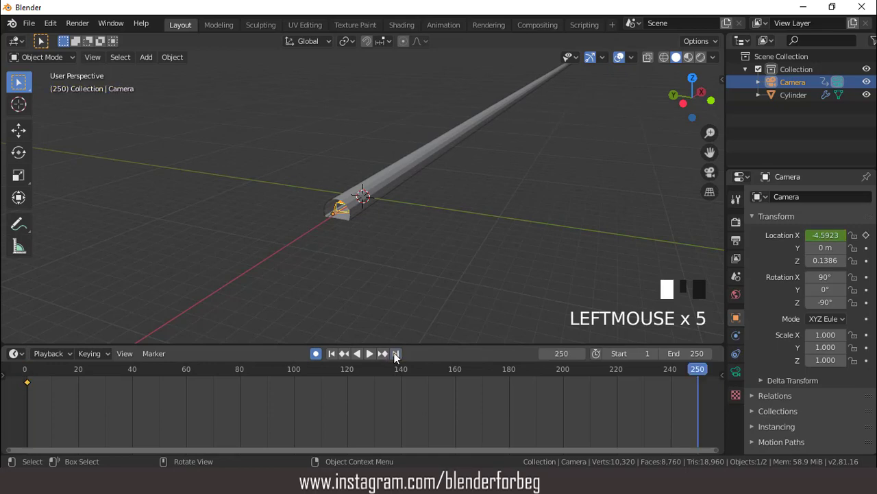
click(825, 235)
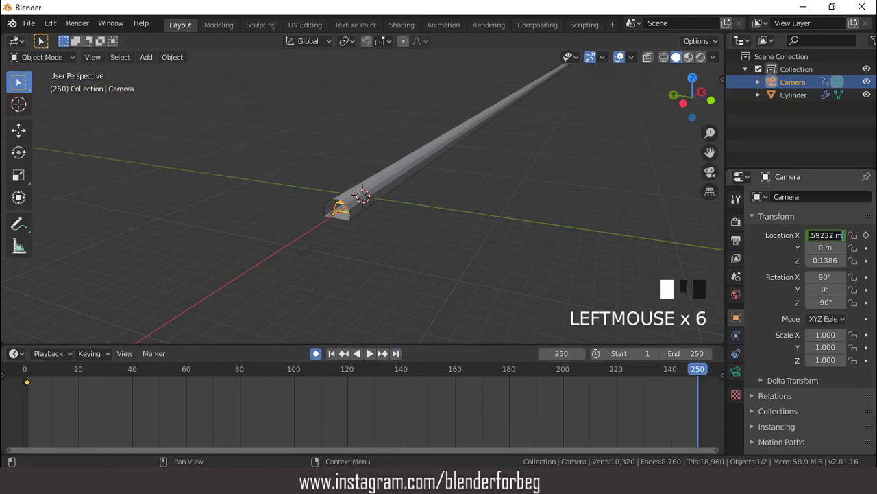
text(10)
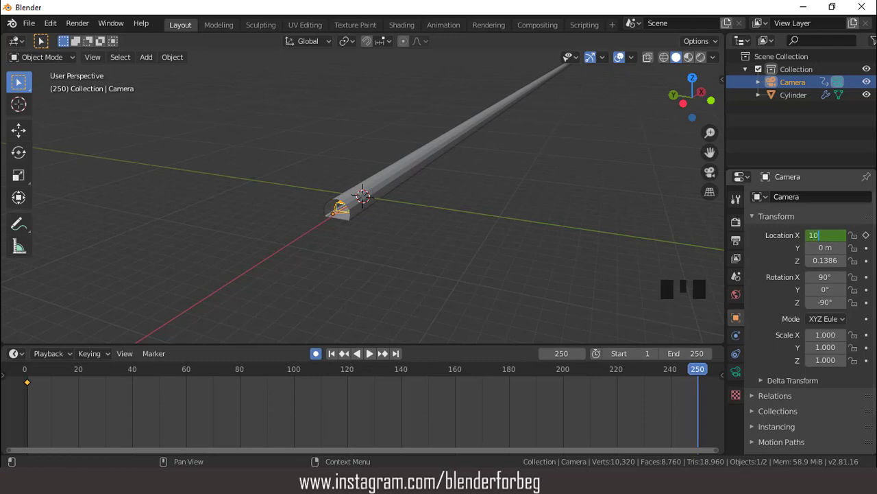
text(0)
key(Return)
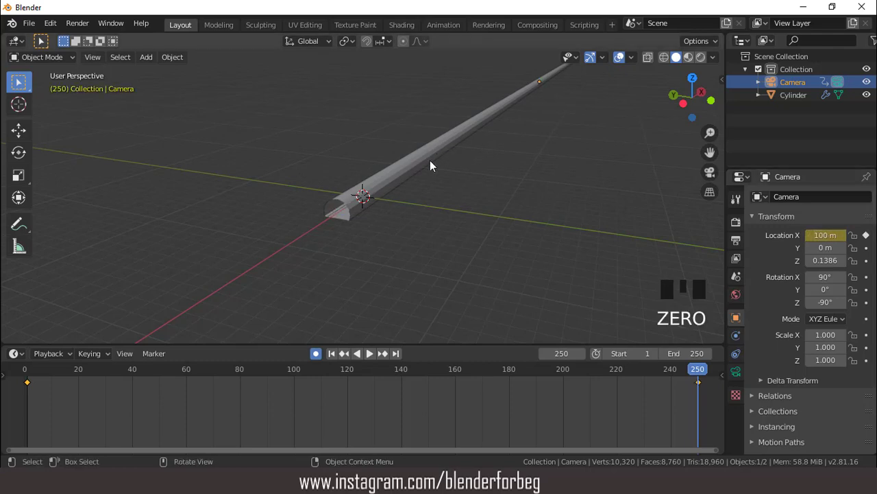
Preview the camera animation from the first frame, stop it, and return to frame 1
click(331, 353)
scroll(431, 230, up, 4)
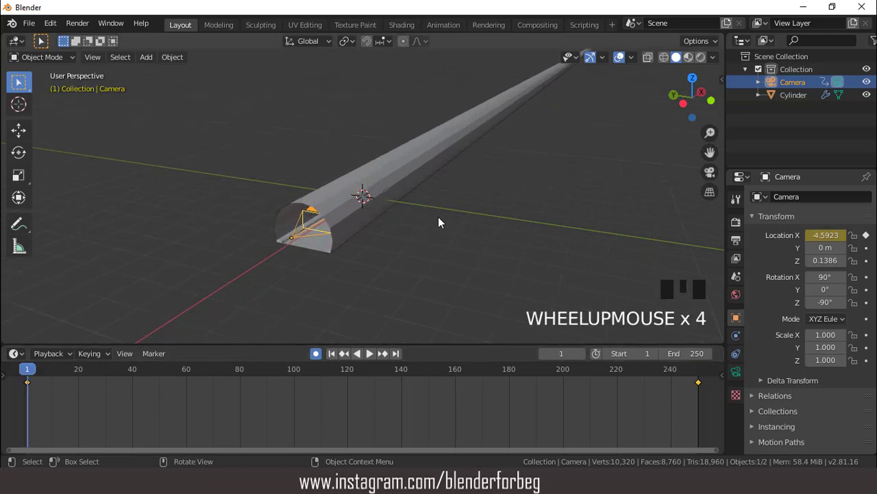
key(space)
key(space)
click(331, 353)
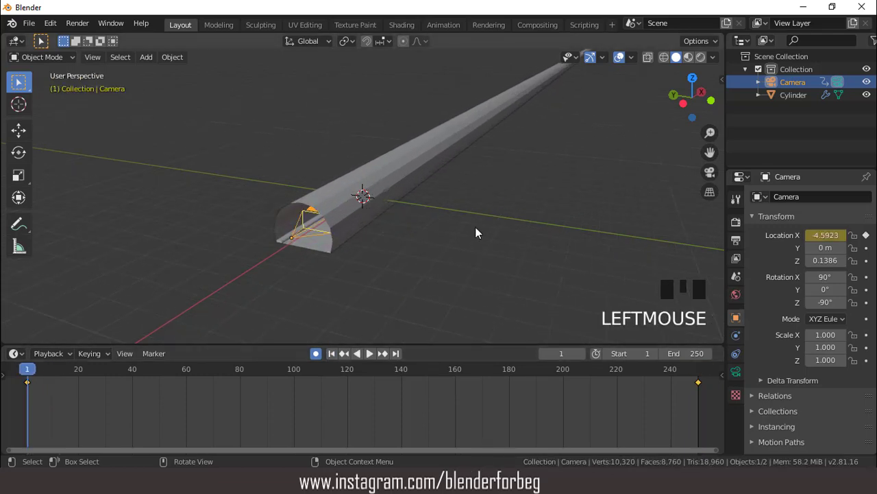
Look through the camera, play a short stretch of the animation, and return to frame 1
key(KP_0)
key(space)
key(space)
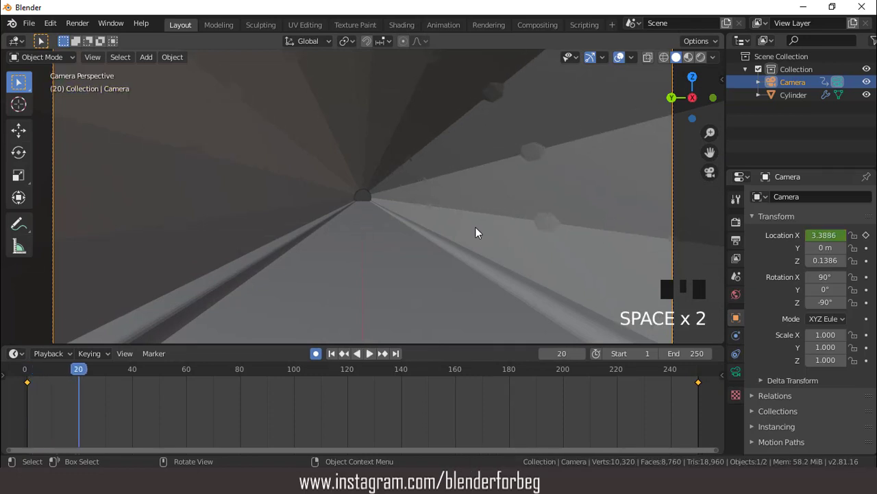
click(333, 353)
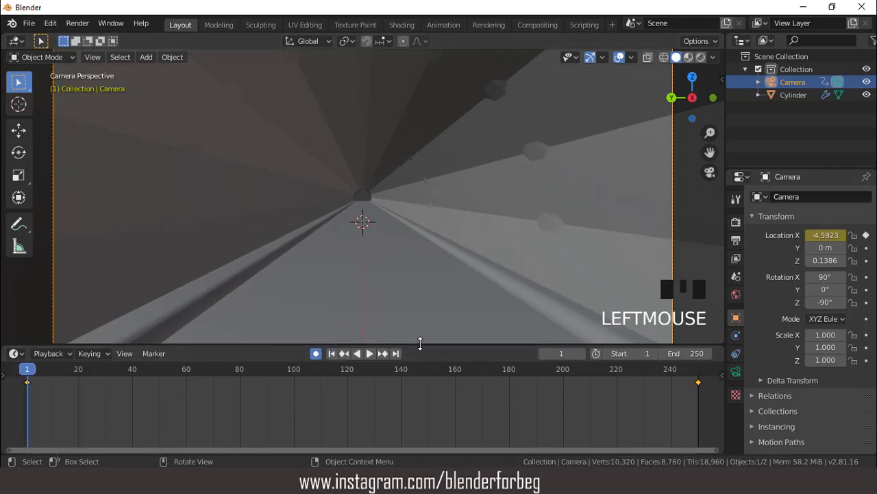
Shrink the timeline and preview the camera animation in rendered shading, stopping at frame 91
drag(422, 345, 439, 449)
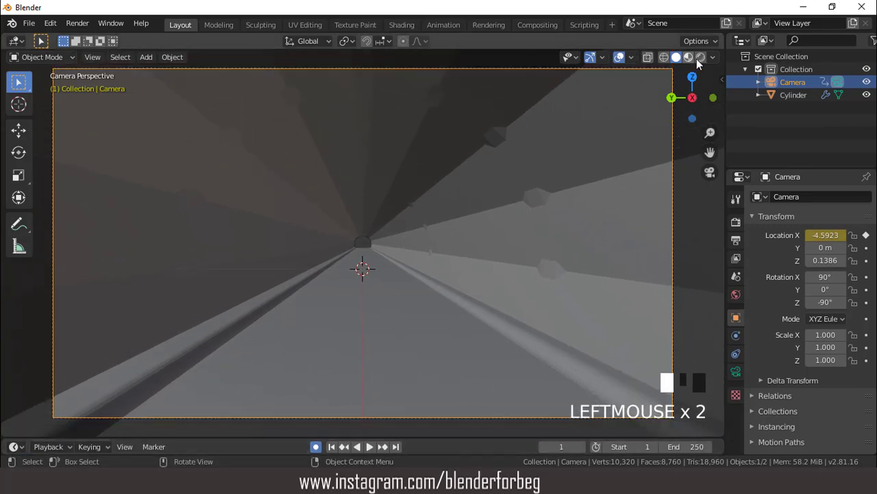
click(700, 58)
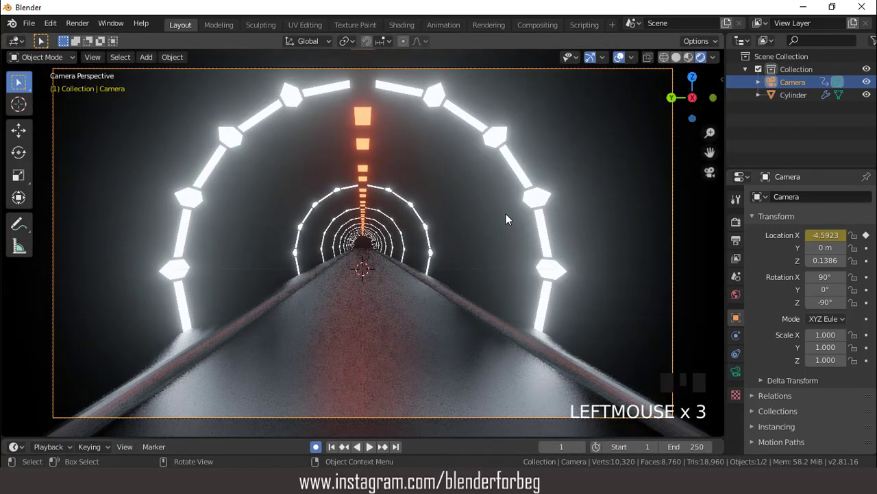
scroll(505, 219, up, 2)
key(space)
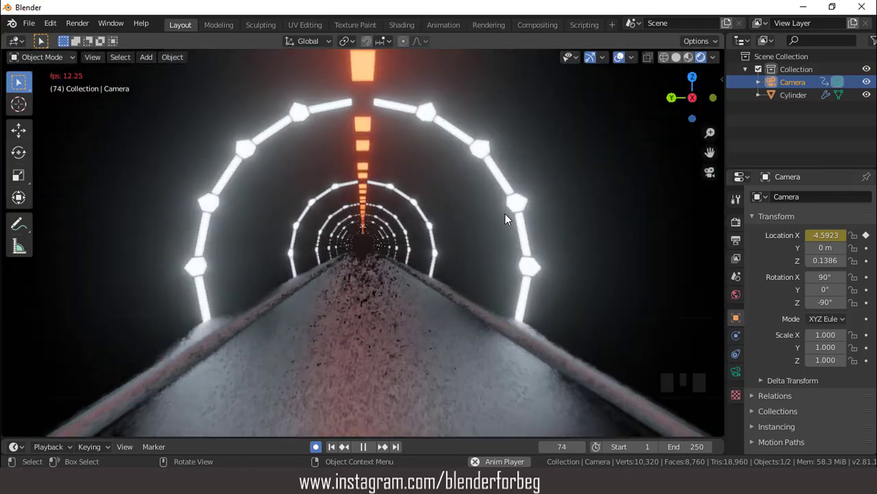
key(space)
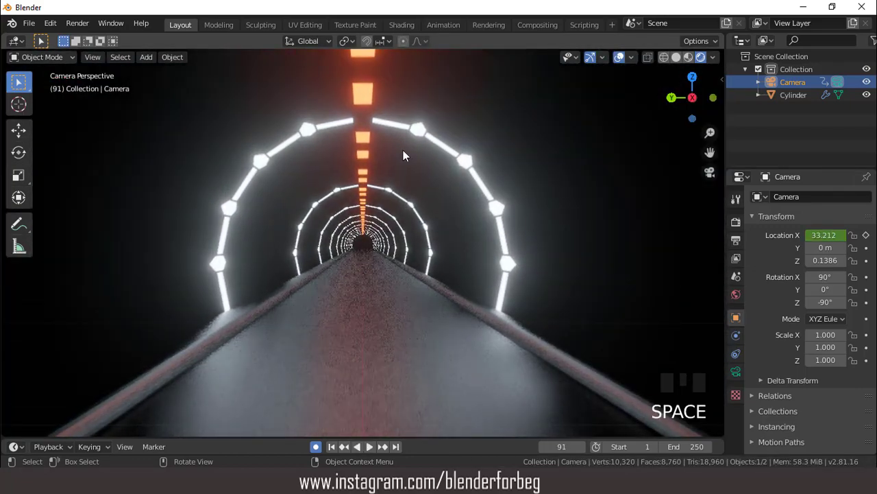
Render frame 91 as a still image, inspect the tunnel's rings, strips and floor up close, and close the render
scroll(403, 155, down, 1)
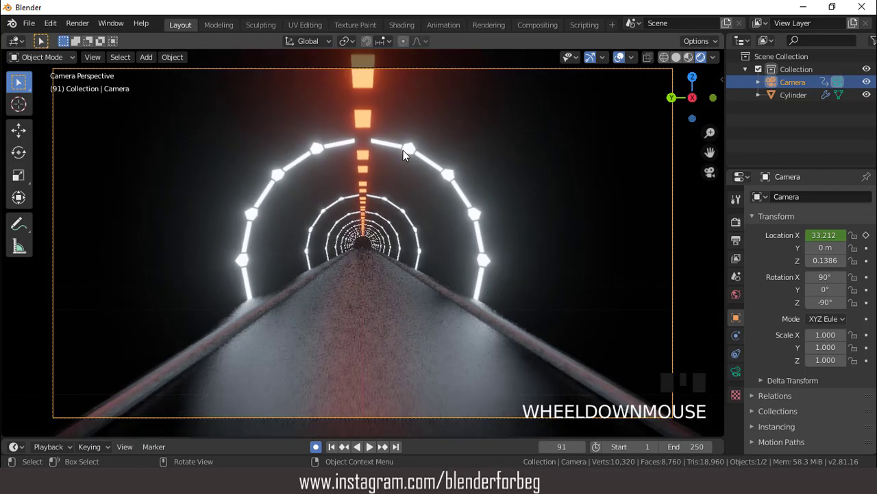
scroll(403, 150, up, 1)
click(85, 23)
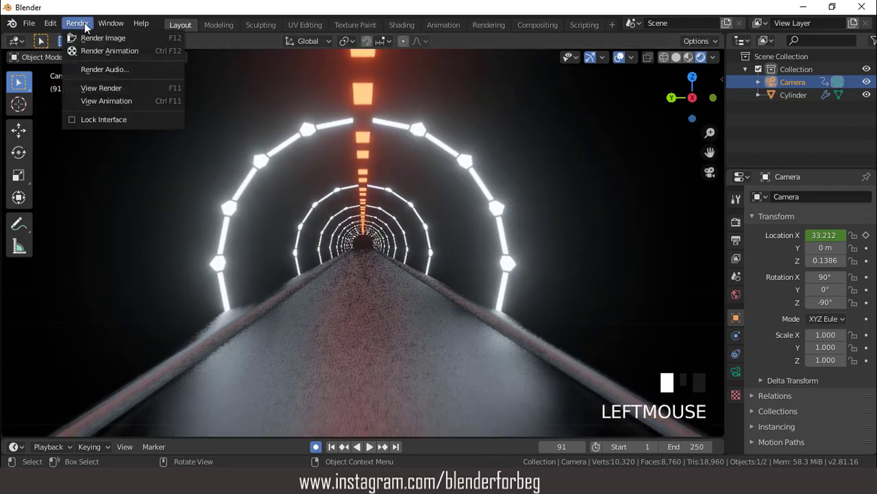
click(95, 38)
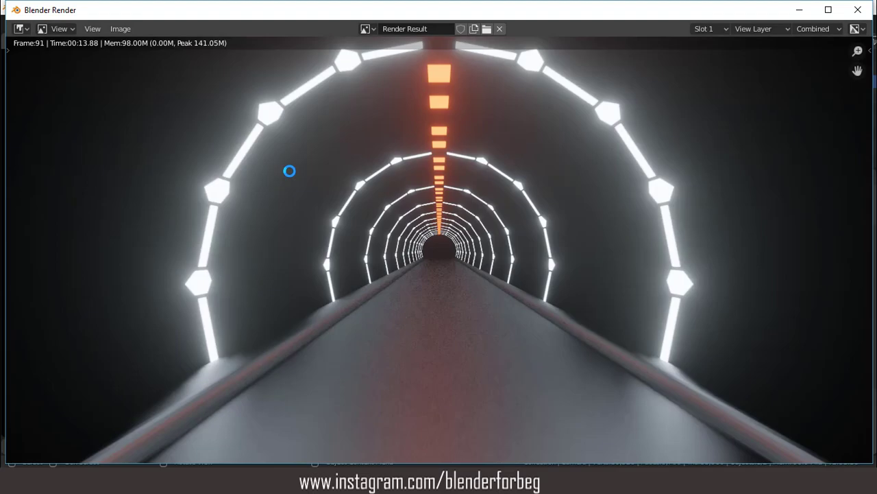
scroll(394, 165, down, 1)
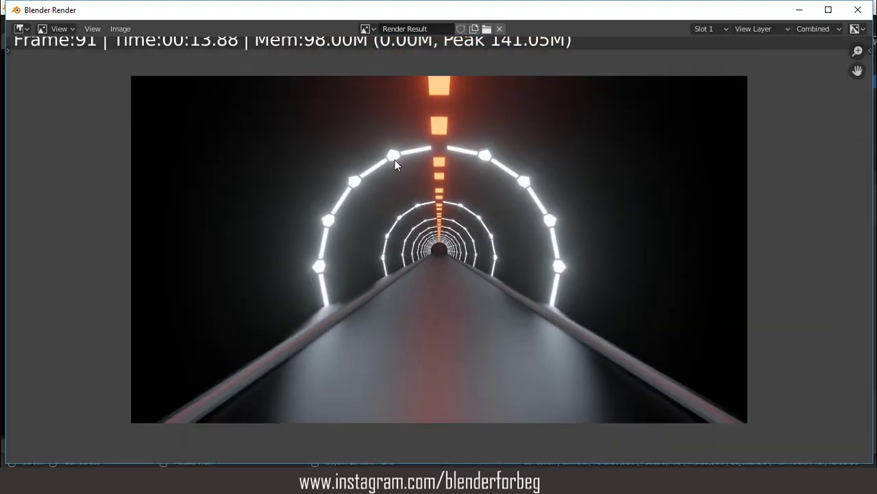
scroll(444, 190, down, 2)
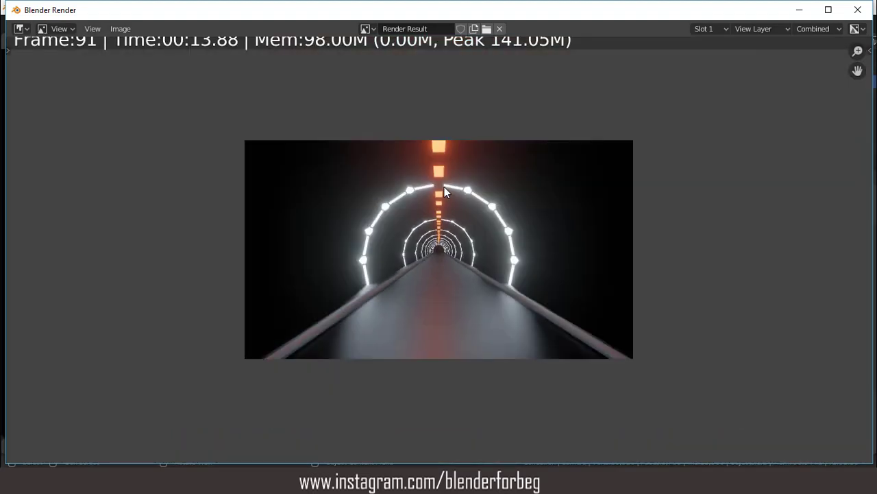
scroll(444, 187, up, 4)
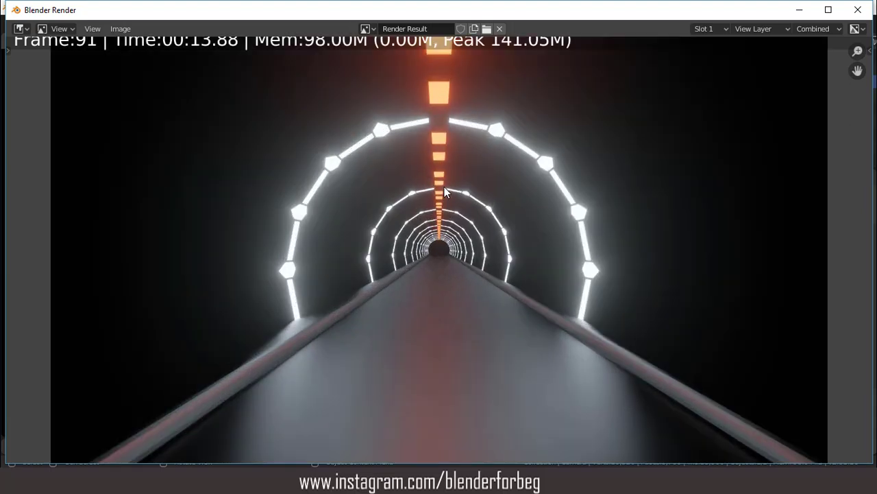
scroll(445, 190, down, 5)
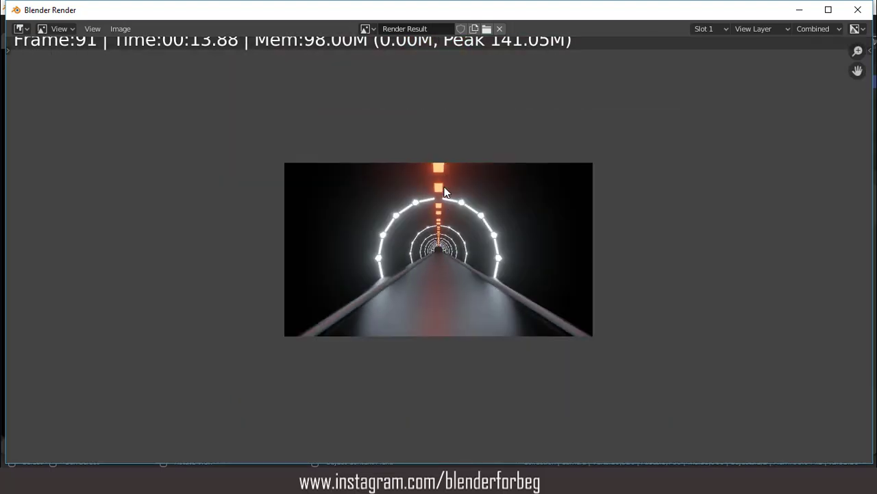
scroll(444, 188, up, 5)
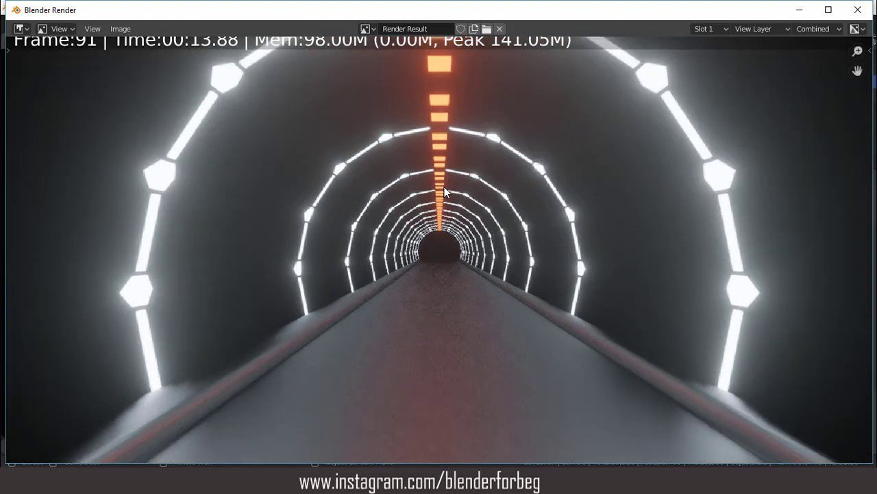
click(857, 10)
scroll(440, 219, down, 5)
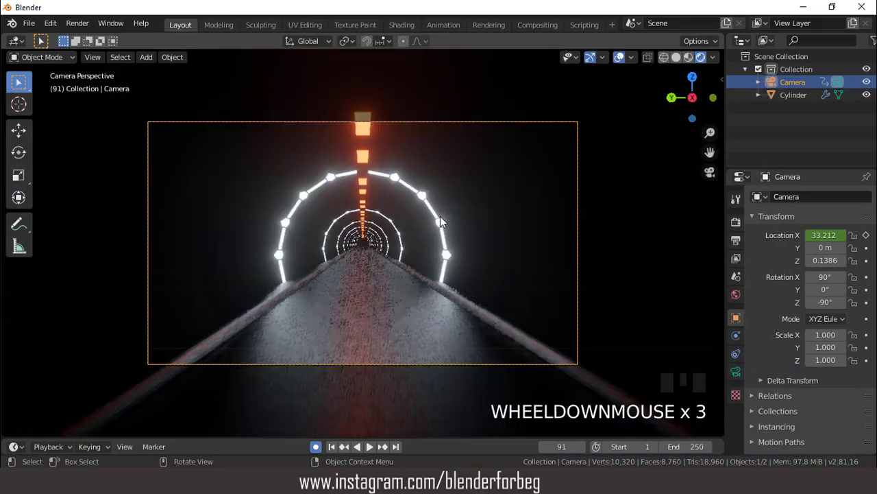